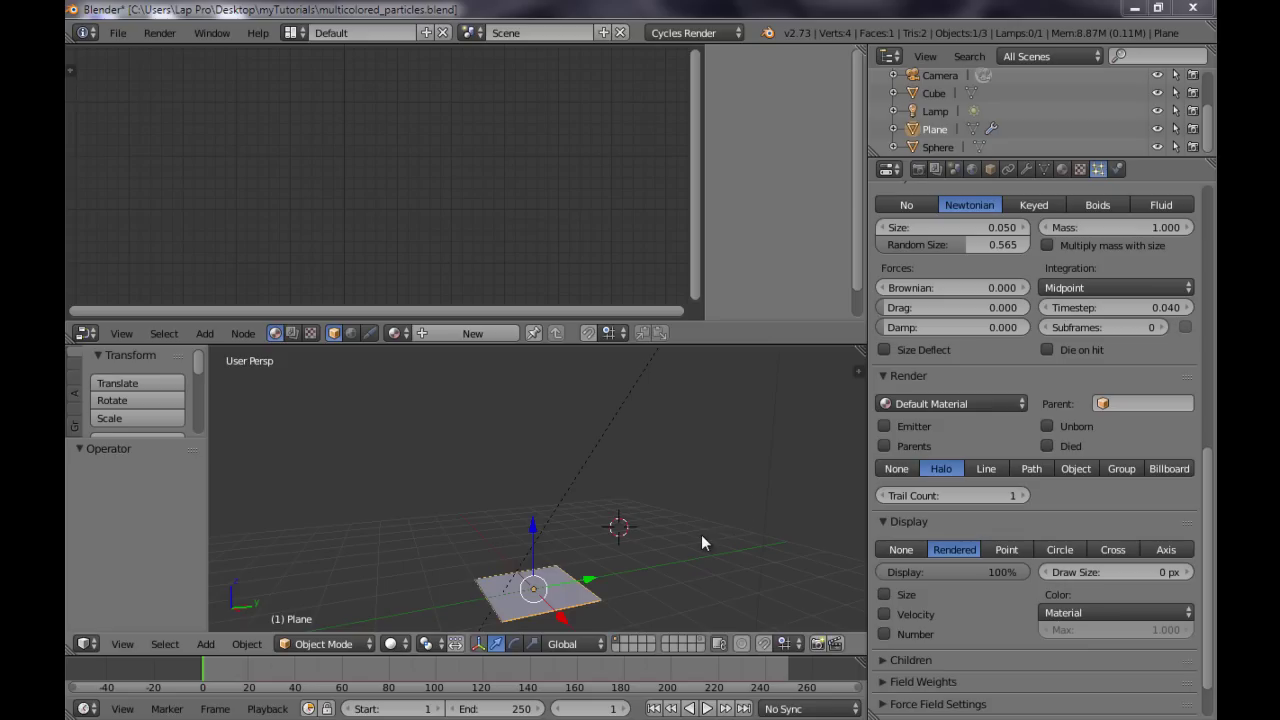
Orbit the view slightly and tilt it down toward the plane
{"action": "middle_click_drag", "start_coordinate": [671, 557], "coordinate": [659, 523]}
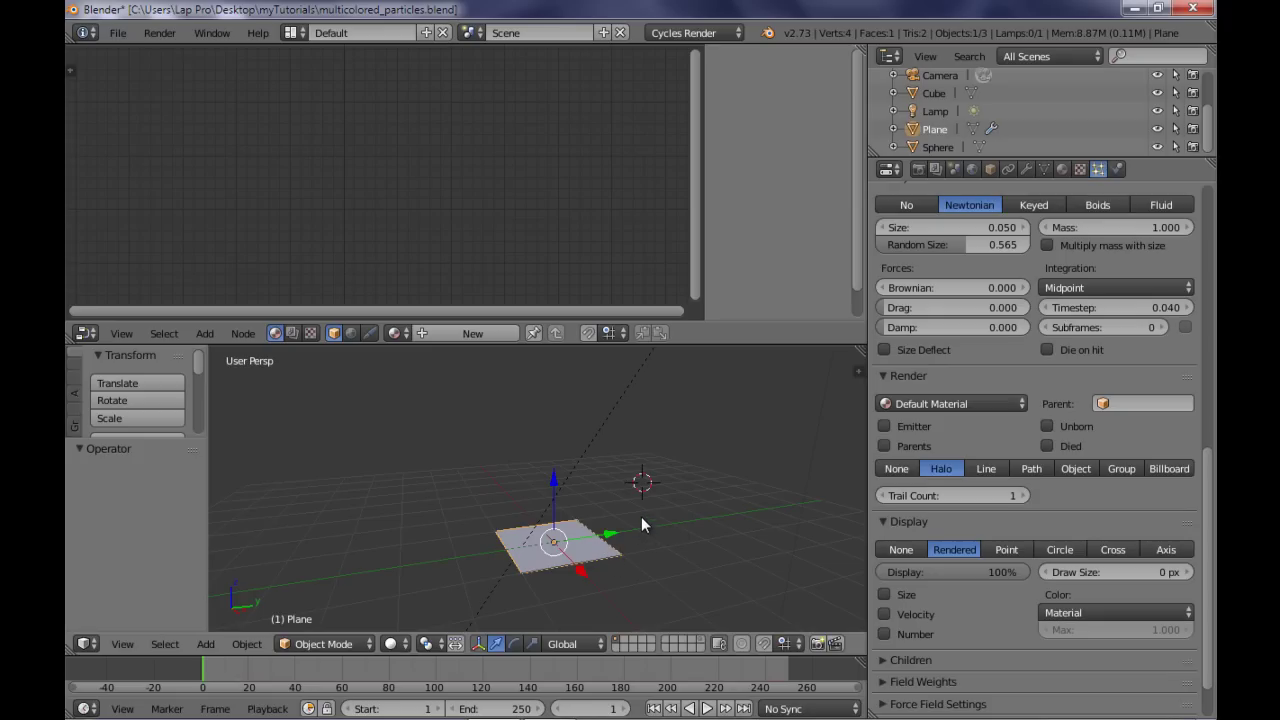
{"action": "middle_click_drag", "start_coordinate": [641, 516], "coordinate": [643, 537]}
Add a UV sphere in the maximized 3D view and move it left along Y
{"action": "key", "text": "ctrl+Up"}
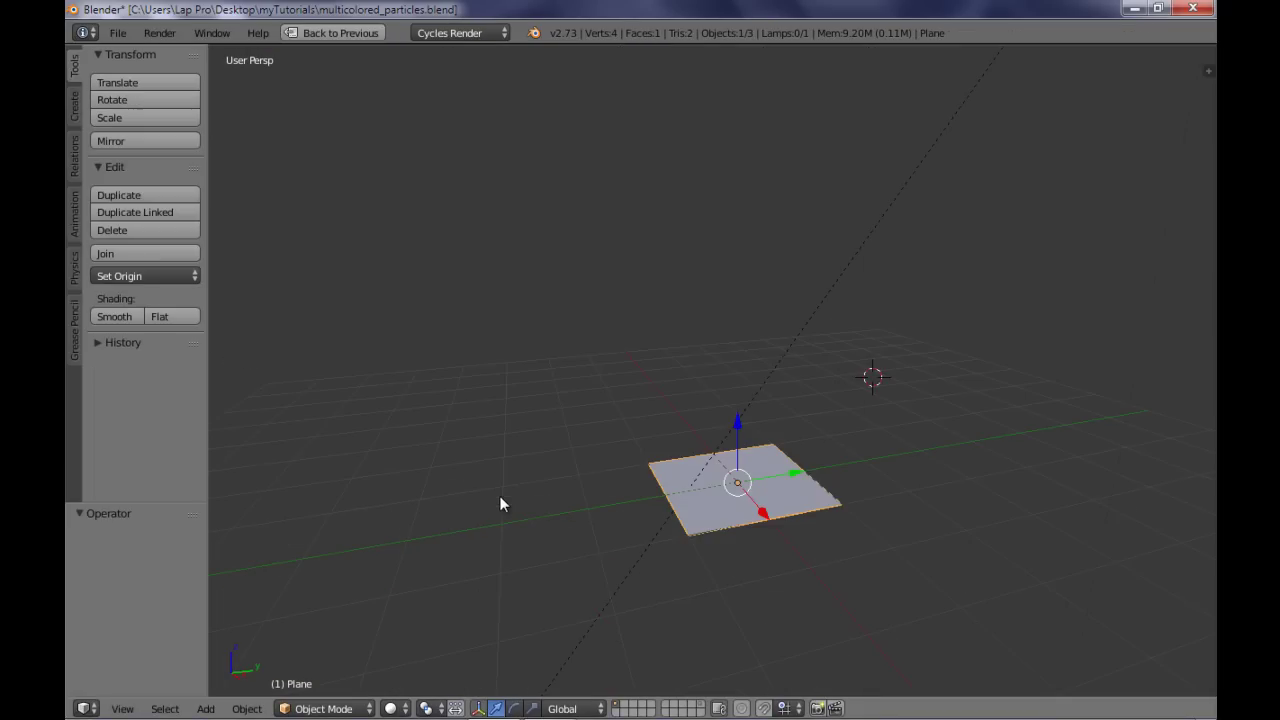
{"action": "key", "text": "shift+a"}
{"action": "mouse_move", "coordinate": [510, 408]}
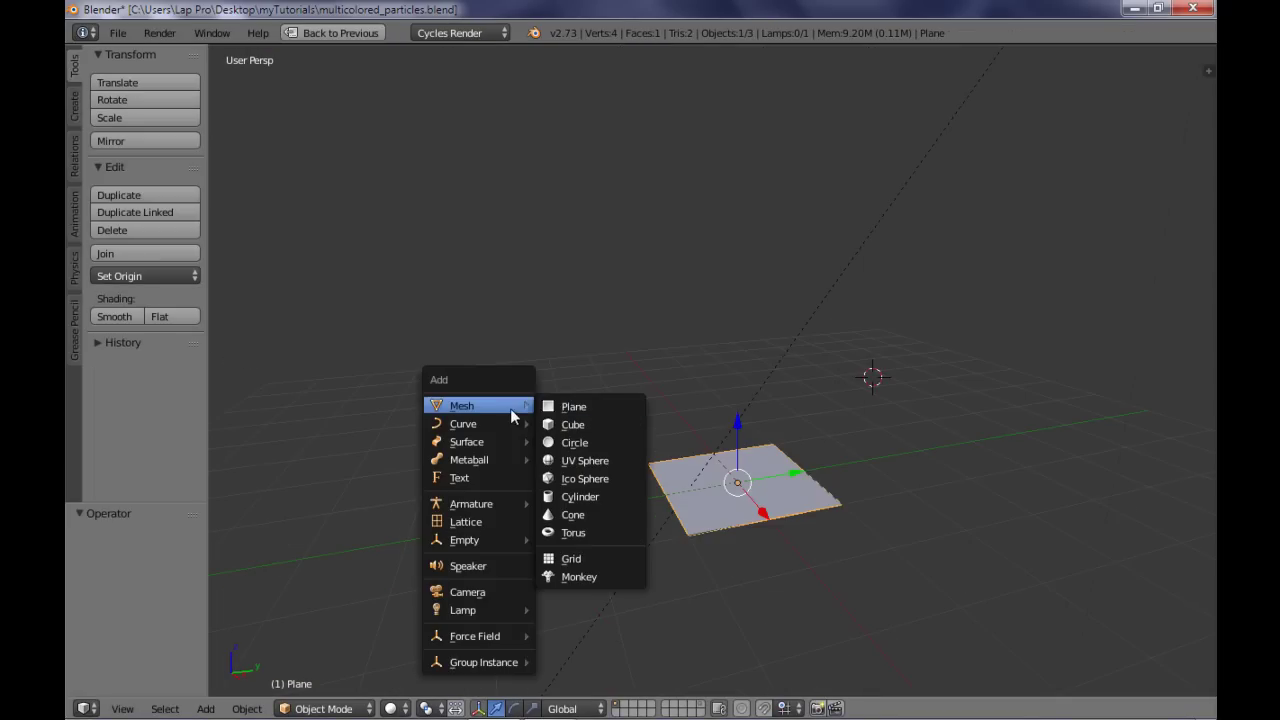
{"action": "left_click", "coordinate": [612, 461]}
{"action": "left_click_drag", "start_coordinate": [924, 372], "coordinate": [655, 425]}
Duplicate the sphere twice along Y to form a row of three, then restore the layout
{"action": "key", "text": "shift+d"}
{"action": "key", "text": "y"}
{"action": "left_click", "coordinate": [795, 374]}
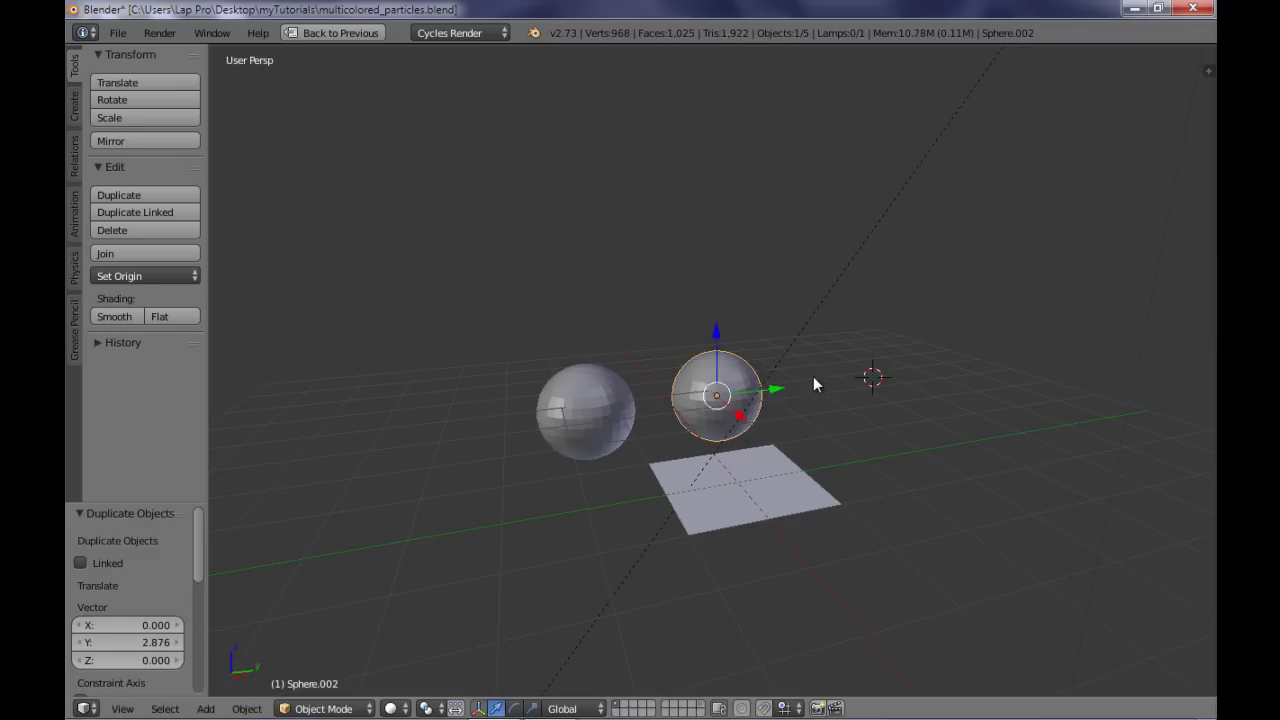
{"action": "key", "text": "shift+d"}
{"action": "key", "text": "y"}
{"action": "left_click", "coordinate": [939, 358]}
{"action": "key", "text": "ctrl+Up"}
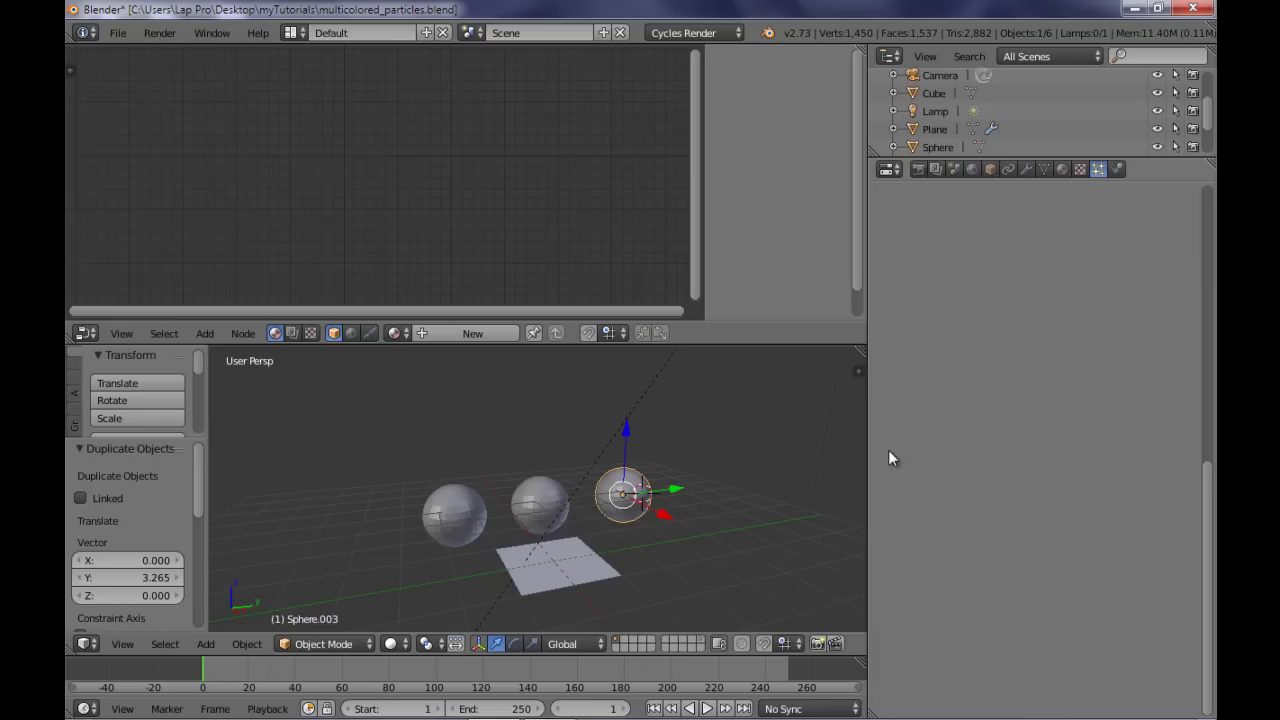
Give the left sphere a new material with a red diffuse colour
{"action": "right_click", "coordinate": [445, 515]}
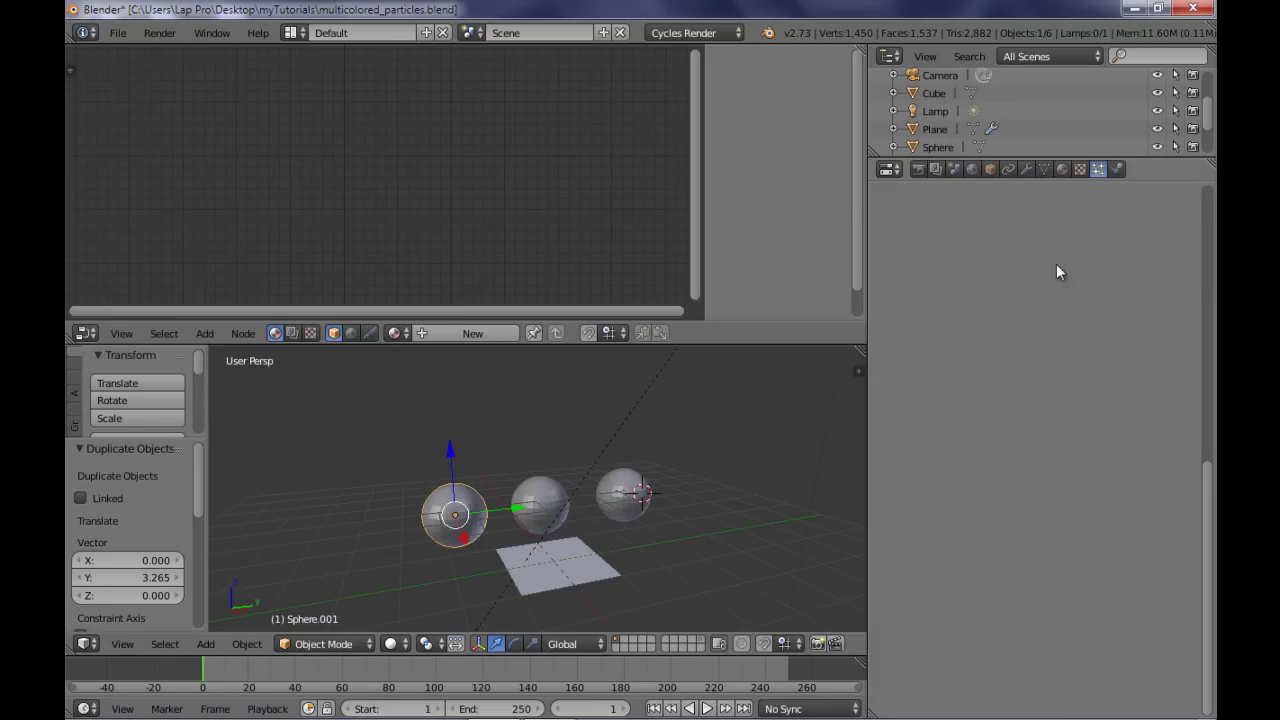
{"action": "left_click", "coordinate": [1062, 170]}
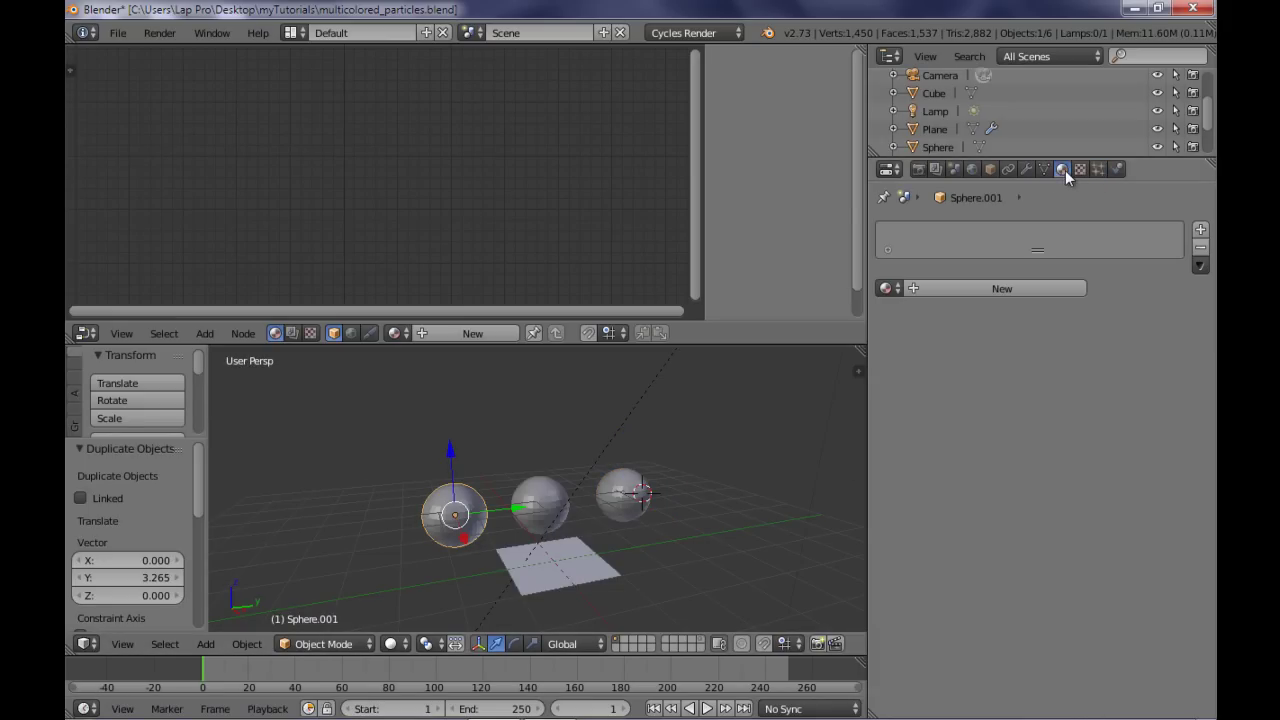
{"action": "left_click", "coordinate": [970, 288]}
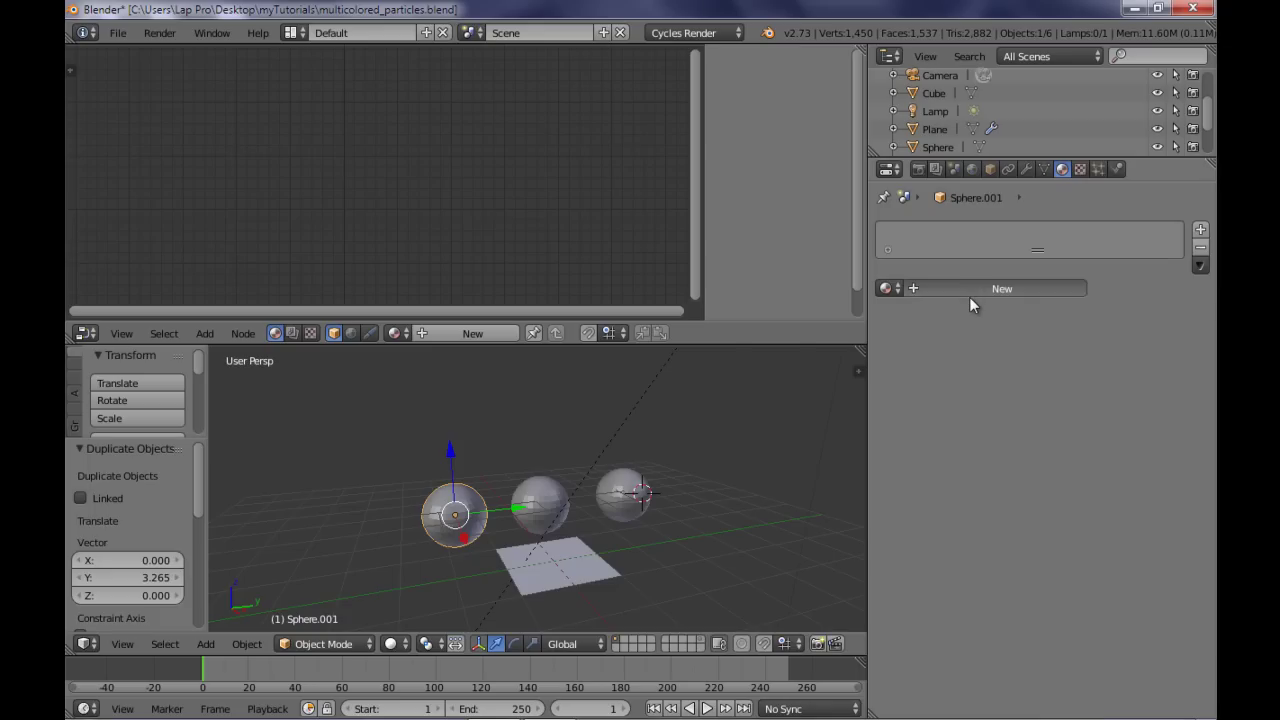
{"action": "left_click", "coordinate": [1071, 419]}
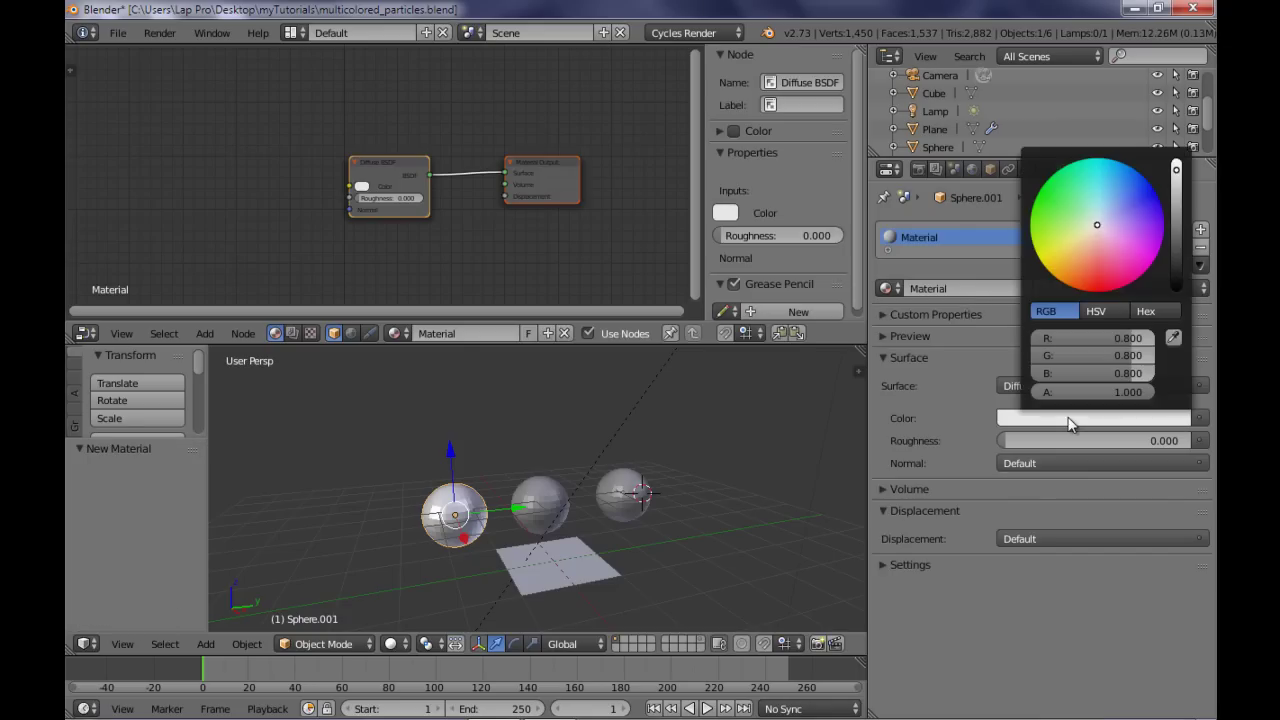
{"action": "left_click_drag", "start_coordinate": [1095, 234], "coordinate": [1095, 290]}
{"action": "left_click", "coordinate": [1093, 312]}
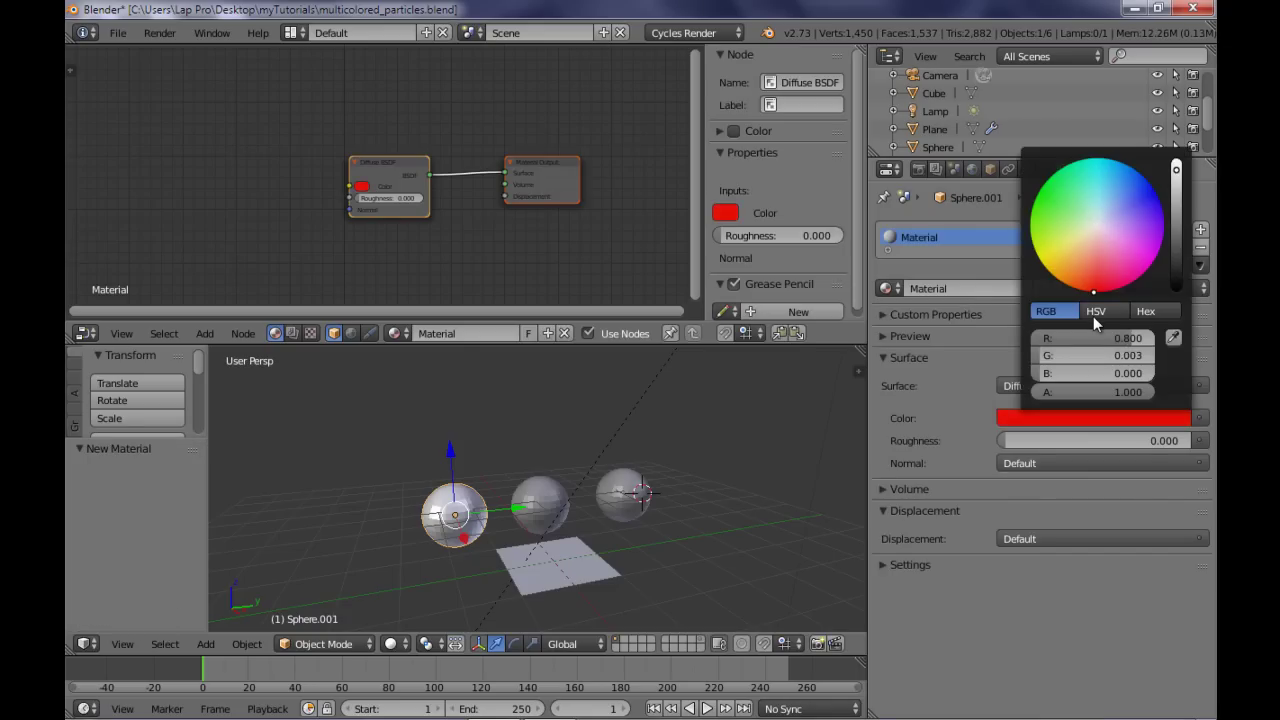
Give the middle sphere a new green material
{"action": "right_click", "coordinate": [547, 509]}
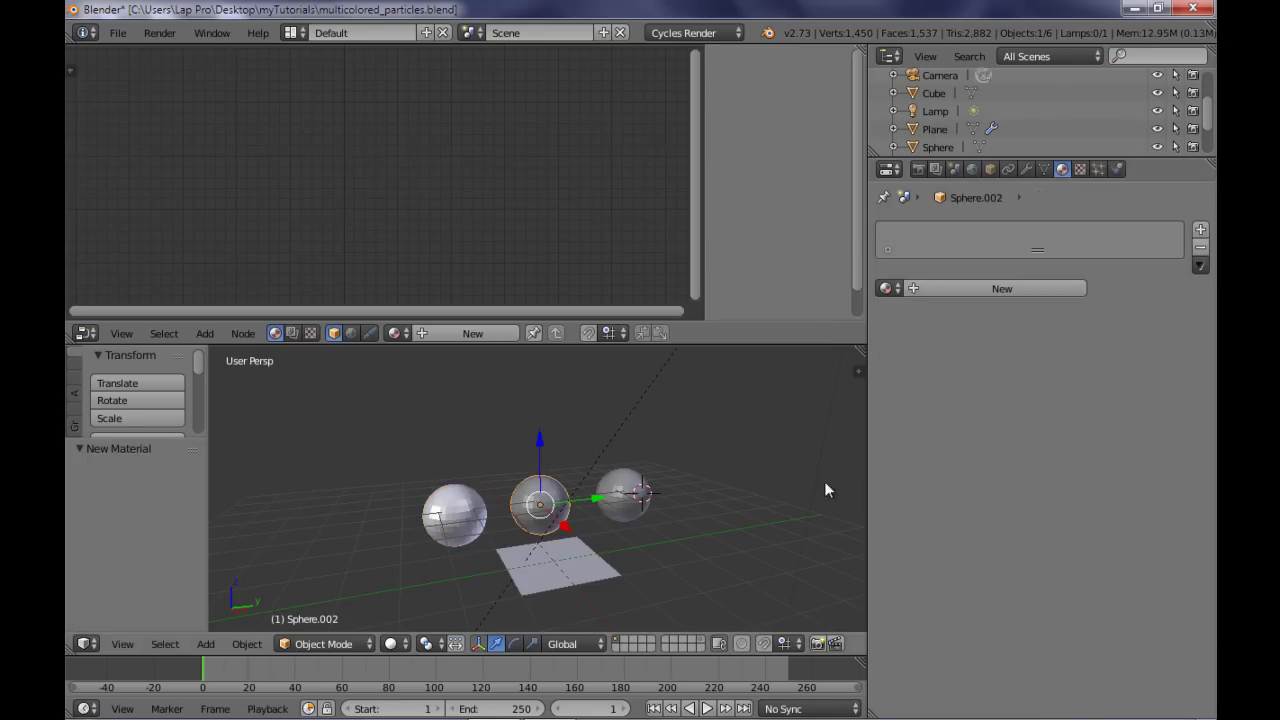
{"action": "left_click", "coordinate": [1003, 285]}
{"action": "left_click", "coordinate": [1071, 412]}
{"action": "left_click_drag", "start_coordinate": [1087, 232], "coordinate": [998, 188]}
Give the right sphere a new orange material
{"action": "right_click", "coordinate": [625, 495]}
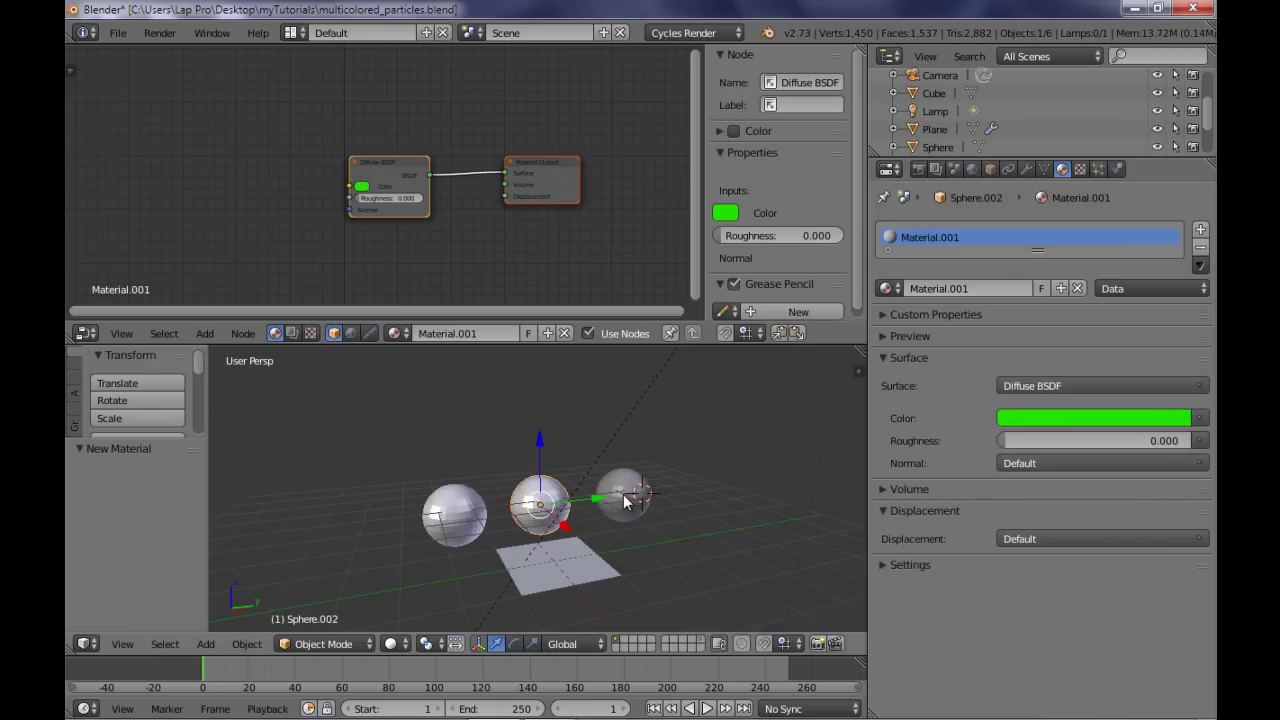
{"action": "left_click", "coordinate": [1036, 292]}
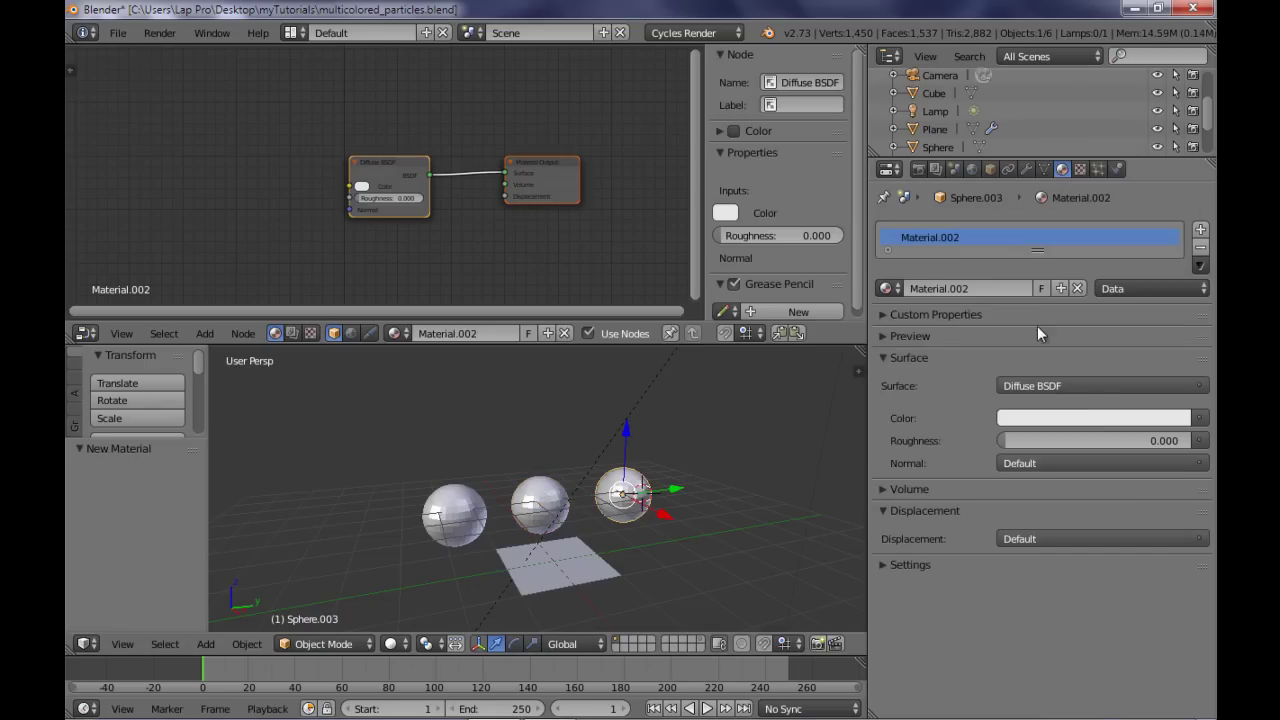
{"action": "left_click", "coordinate": [1091, 414]}
{"action": "left_click_drag", "start_coordinate": [1090, 224], "coordinate": [1061, 288]}
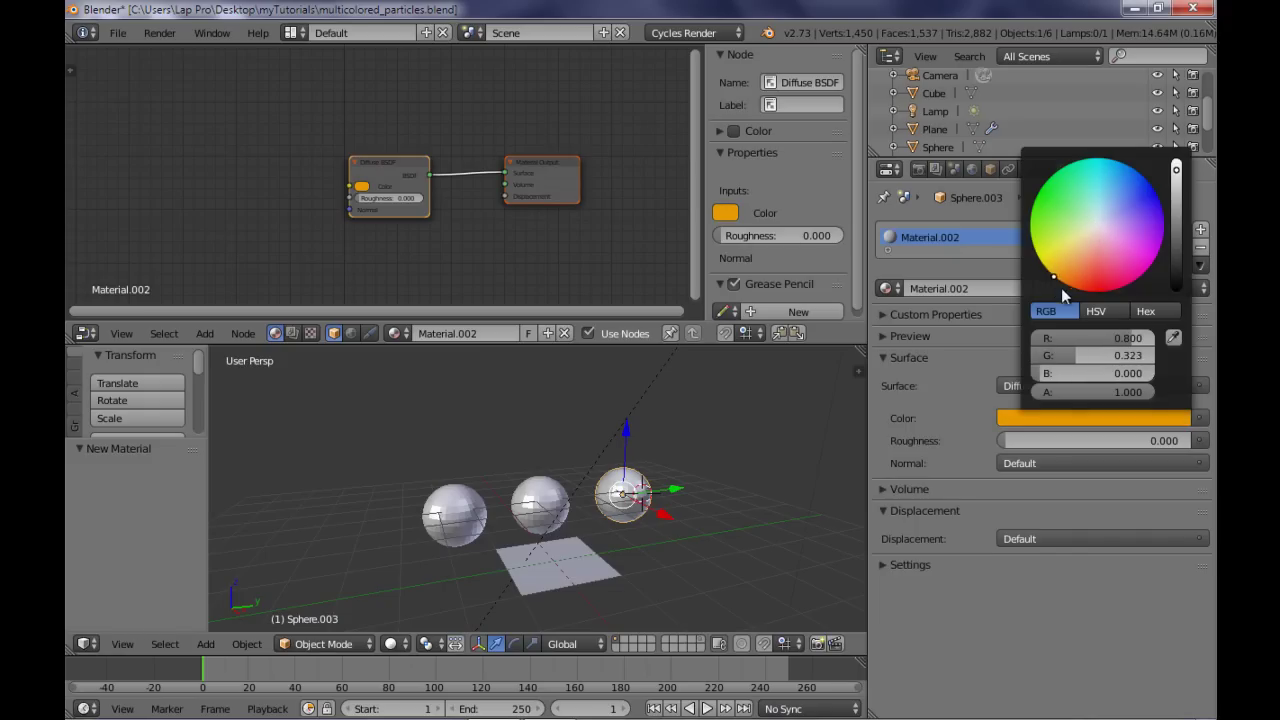
Select all three spheres together
{"action": "right_click", "coordinate": [477, 513]}
{"action": "right_click", "coordinate": [545, 500]}
{"action": "right_click", "coordinate": [650, 496]}
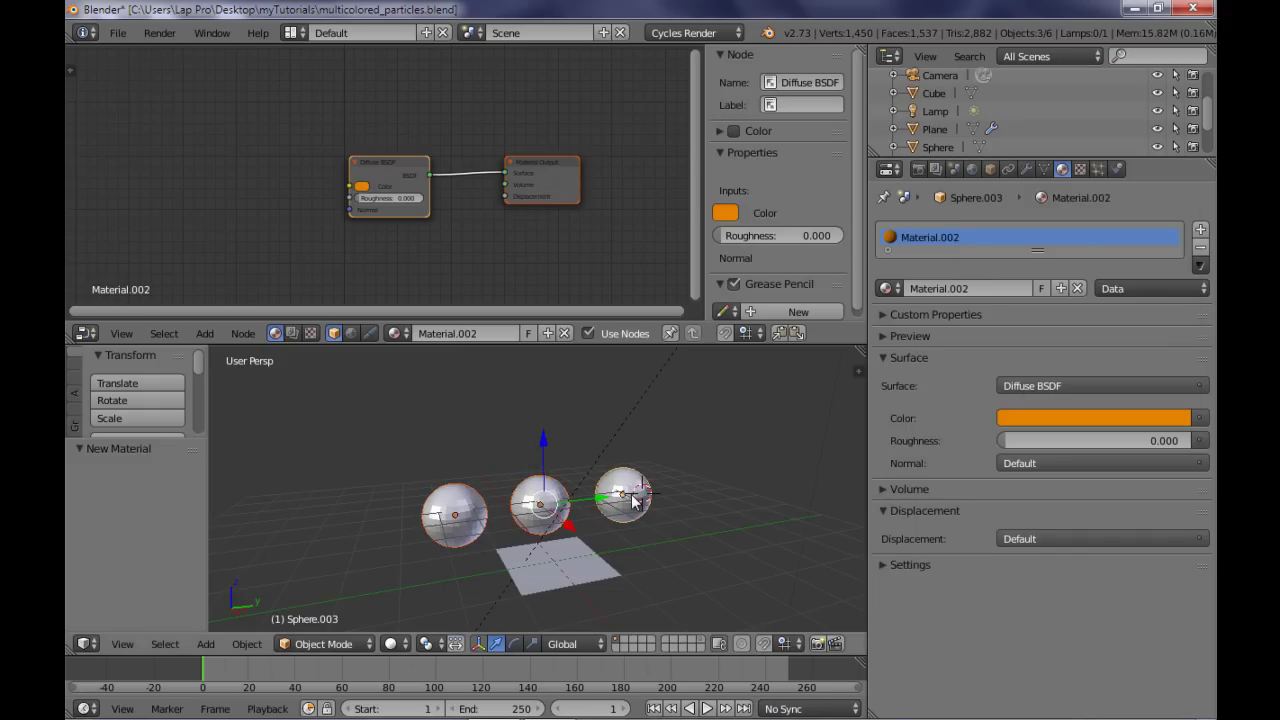
Group the three spheres as Group and bring up the Plane's particle render settings
{"action": "key", "text": "ctrl+g"}
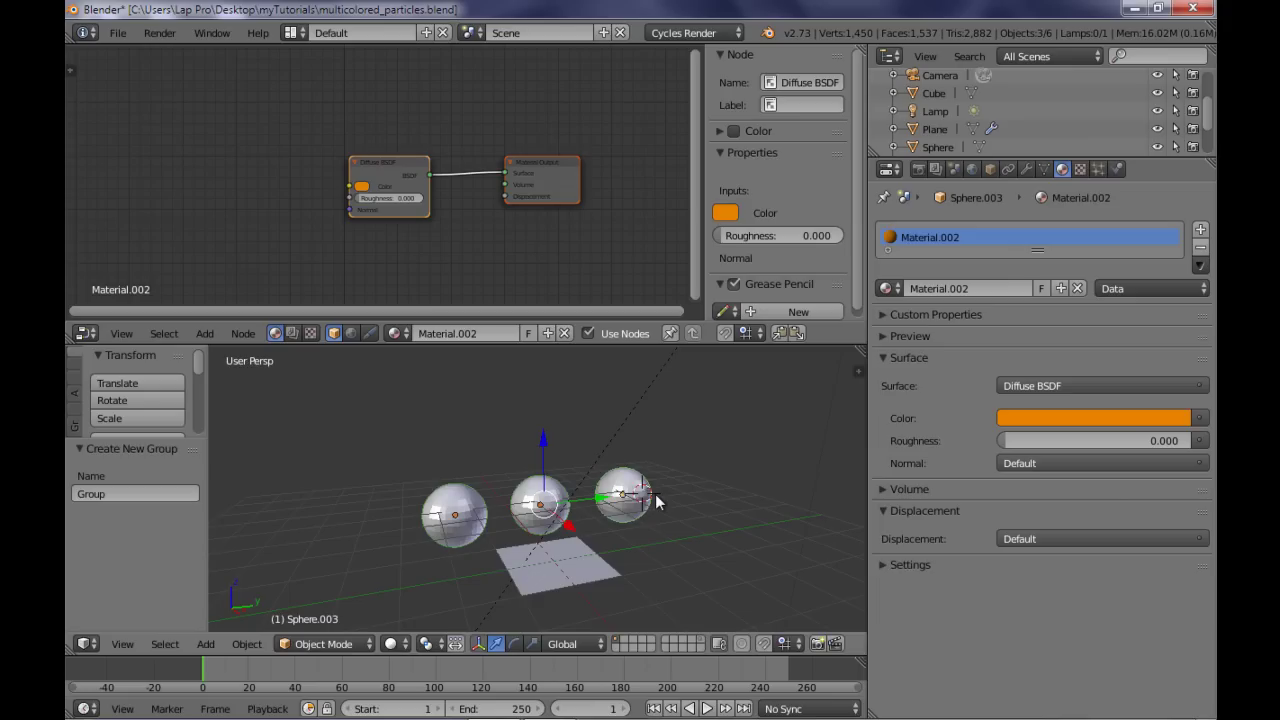
{"action": "right_click", "coordinate": [574, 568]}
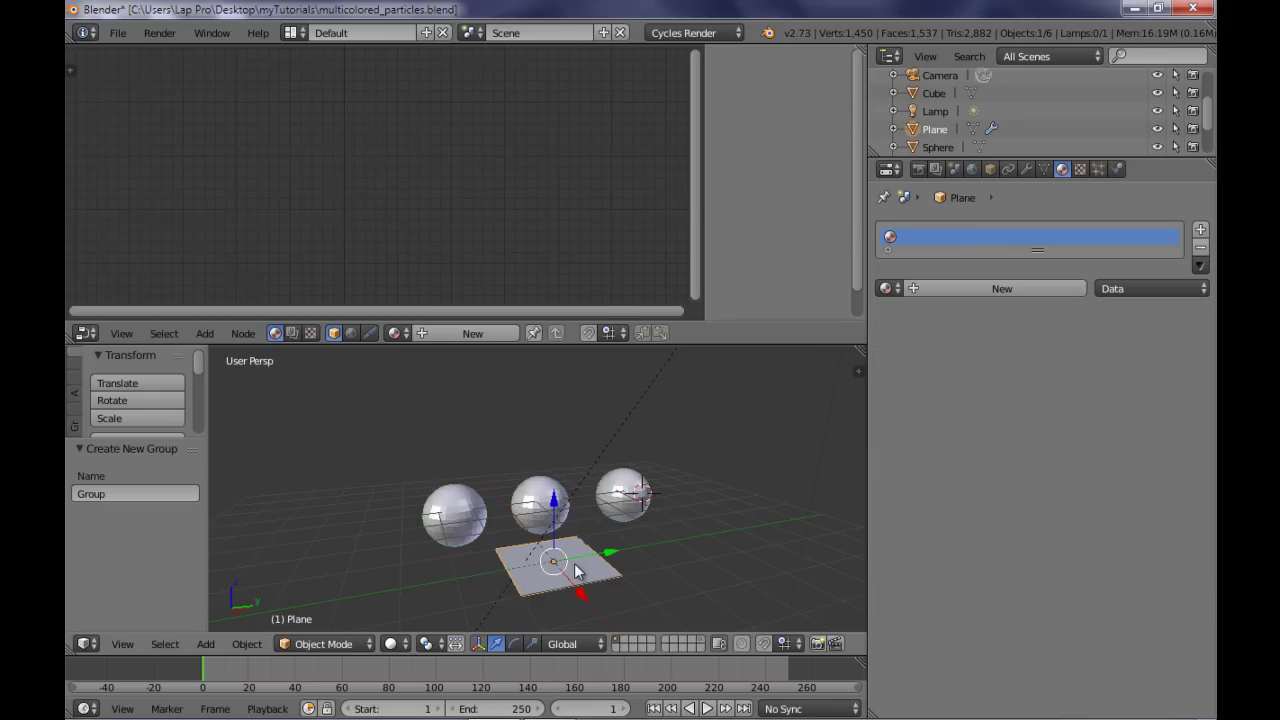
{"action": "left_click", "coordinate": [1098, 169]}
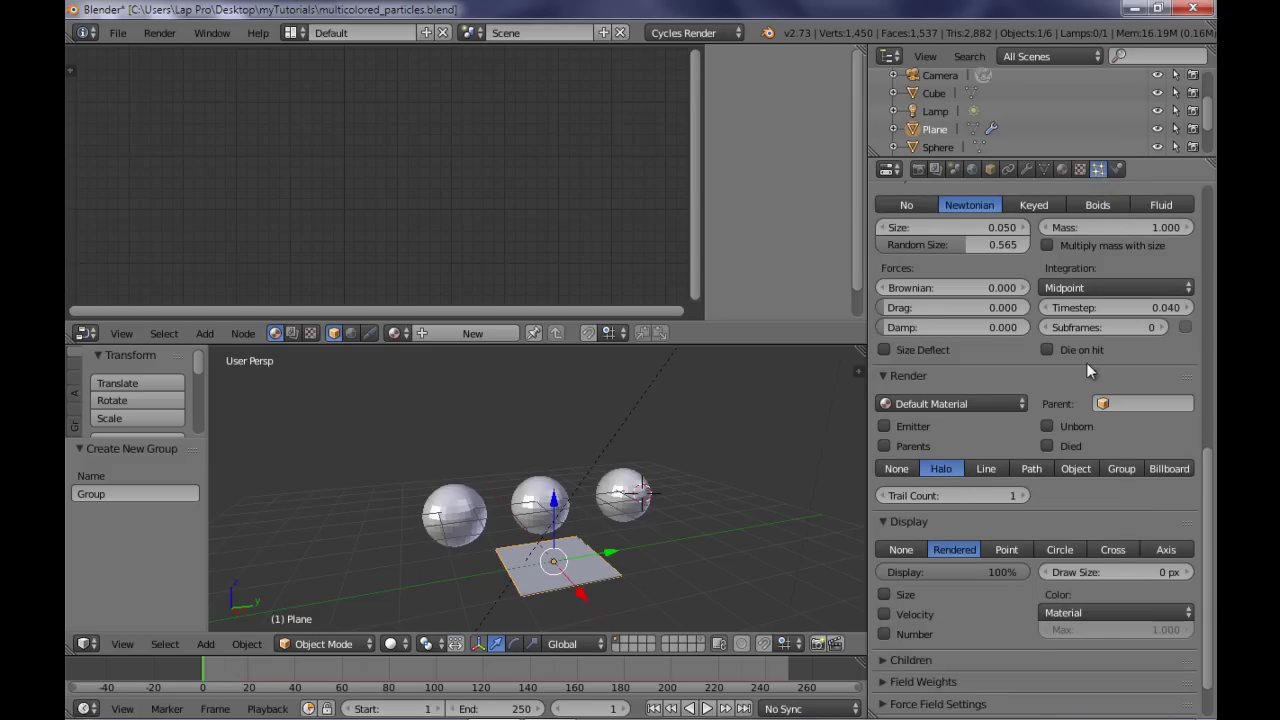
{"action": "scroll", "coordinate": [1075, 385], "scroll_direction": "down", "scroll_amount": 2}
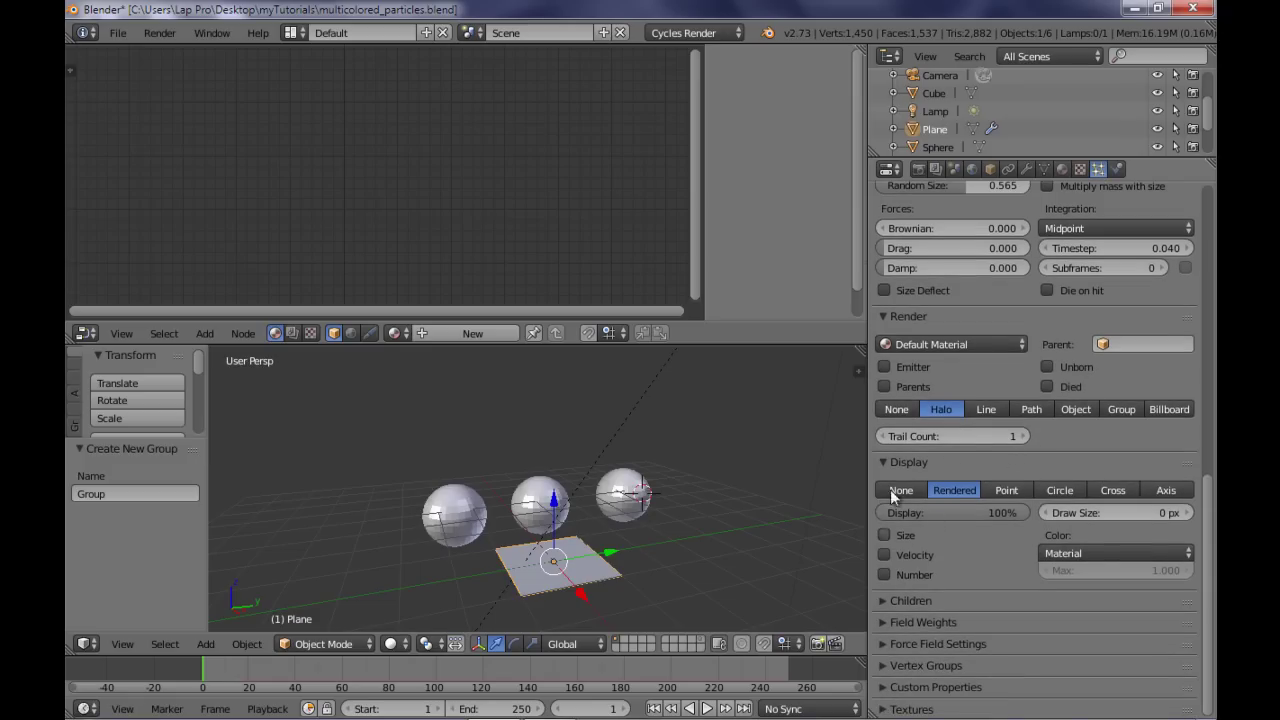
{"action": "left_click", "coordinate": [888, 316]}
{"action": "left_click", "coordinate": [888, 317]}
Render the particles as instances of Group and play the animation to frame 34
{"action": "left_click", "coordinate": [1121, 409]}
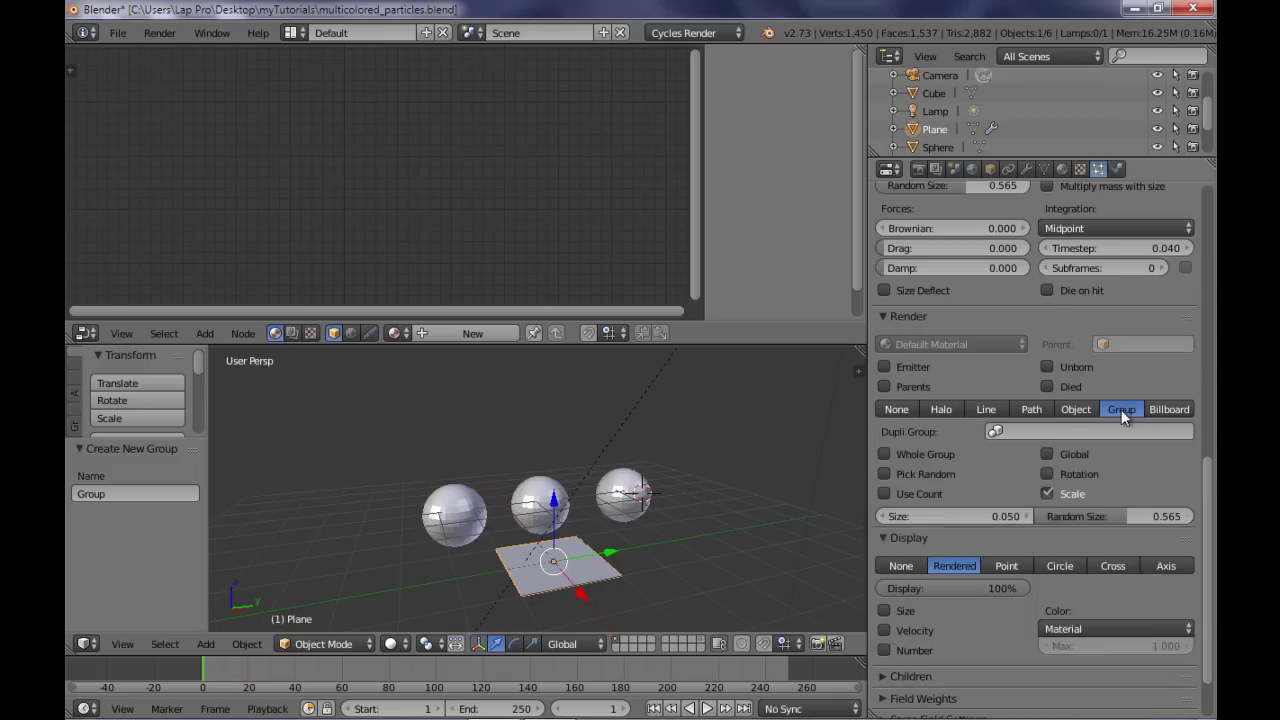
{"action": "left_click", "coordinate": [1085, 430]}
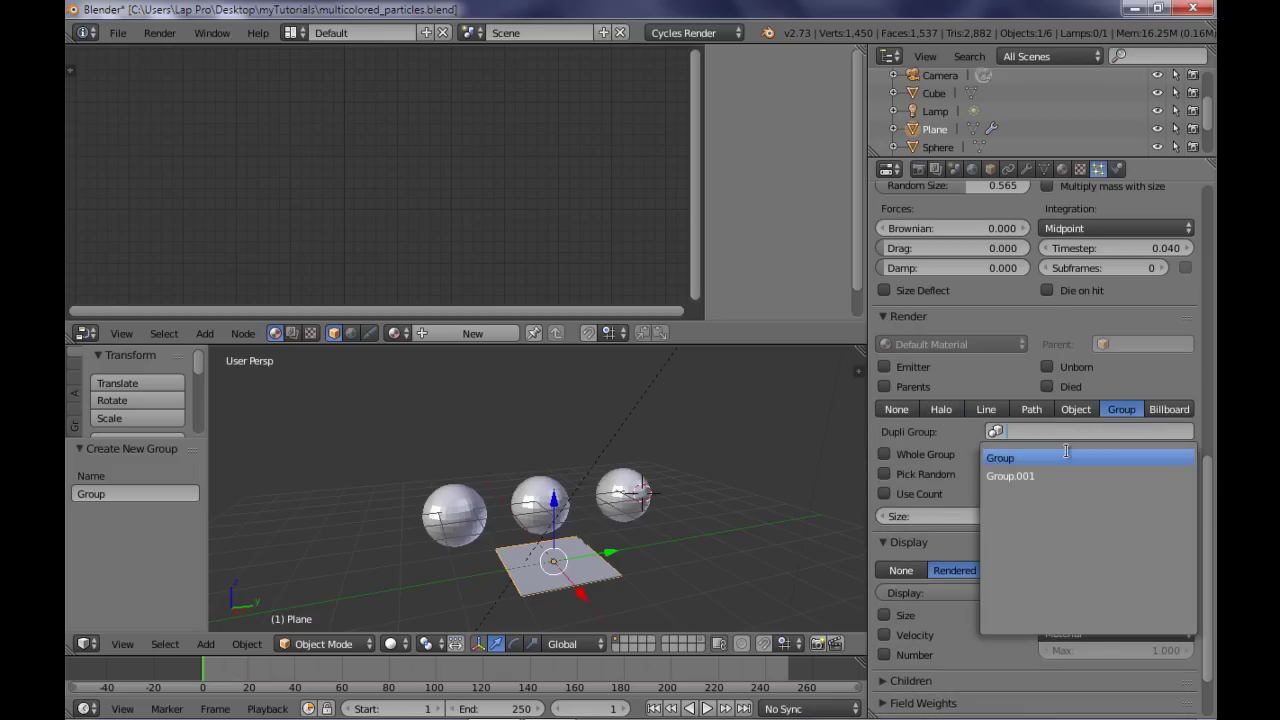
{"action": "left_click", "coordinate": [1067, 455]}
{"action": "key", "text": "alt+a"}
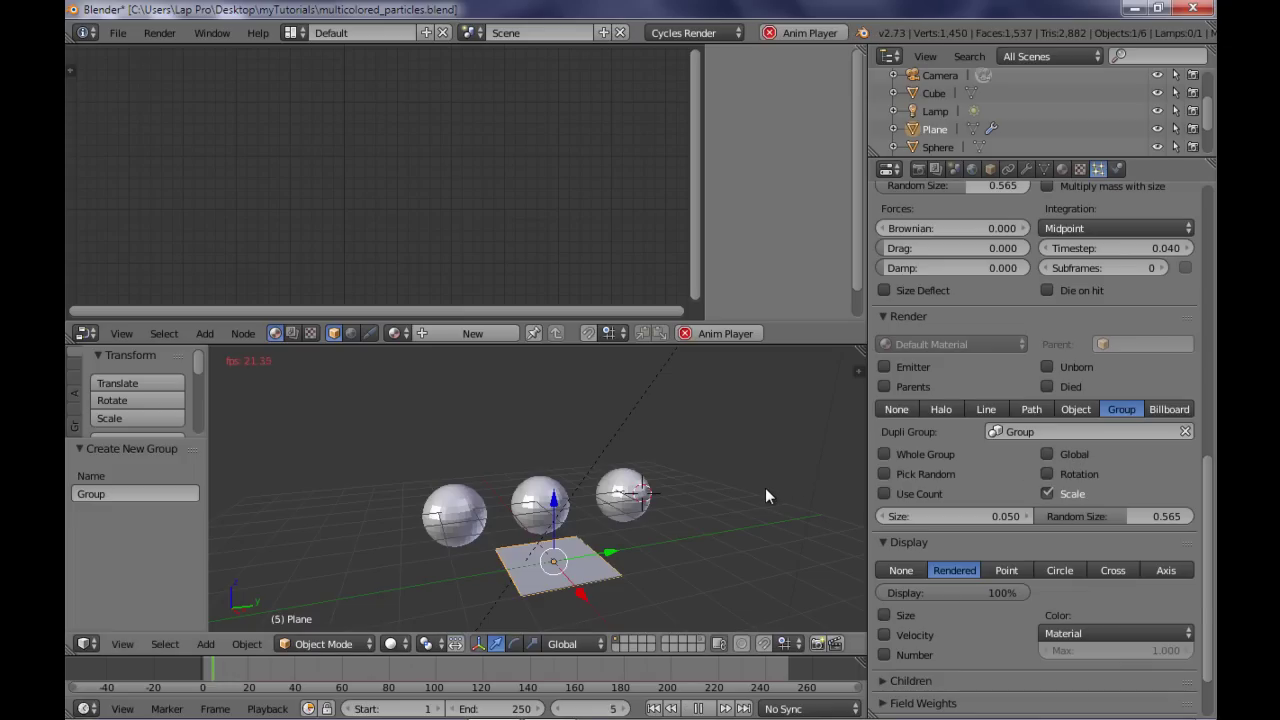
{"action": "key", "text": "alt+a"}
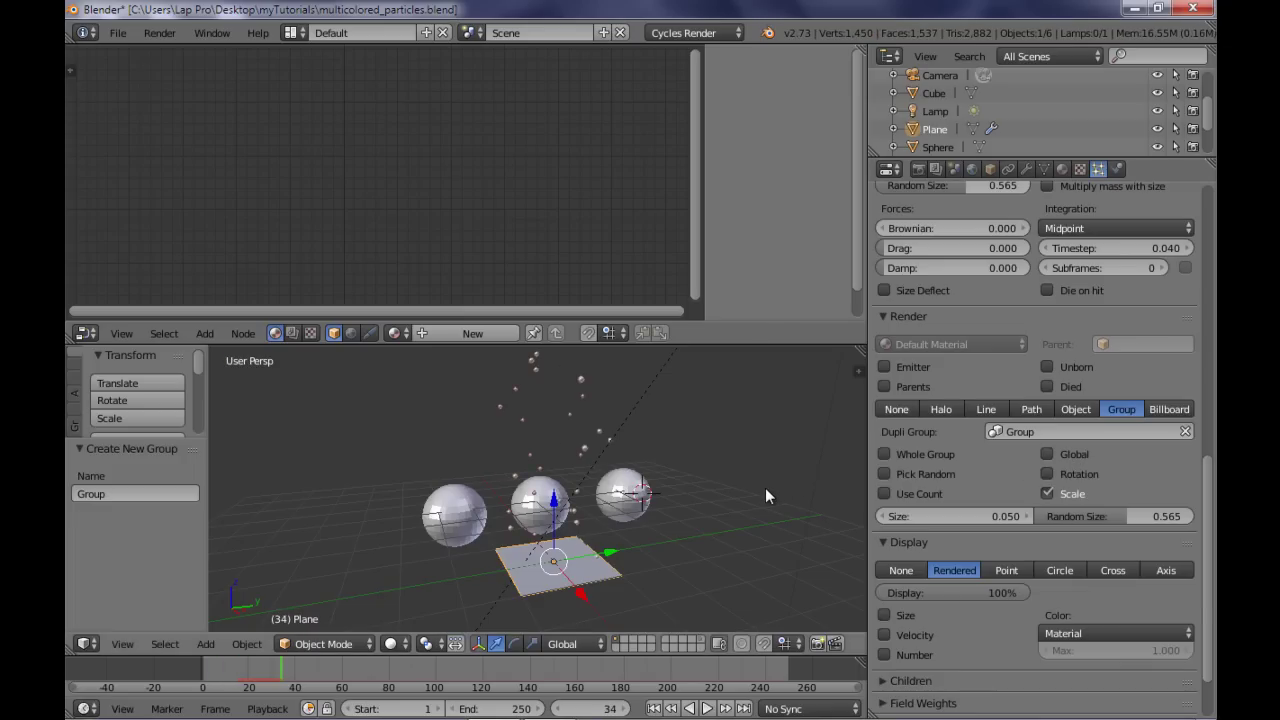
Render frame 34 with Cycles and inspect the red, green and orange particle copies full-window
{"action": "key", "text": "F12"}
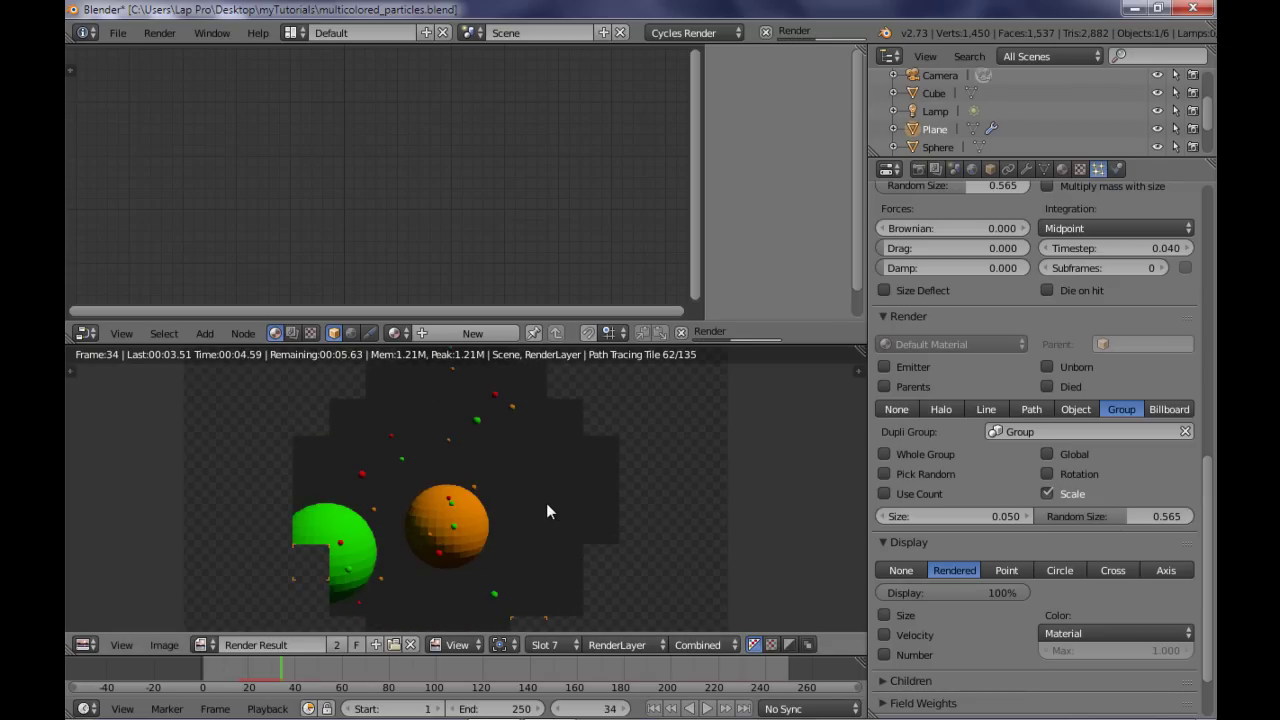
{"action": "key", "text": "ctrl+Up"}
{"action": "scroll", "coordinate": [565, 501], "scroll_direction": "up", "scroll_amount": 3}
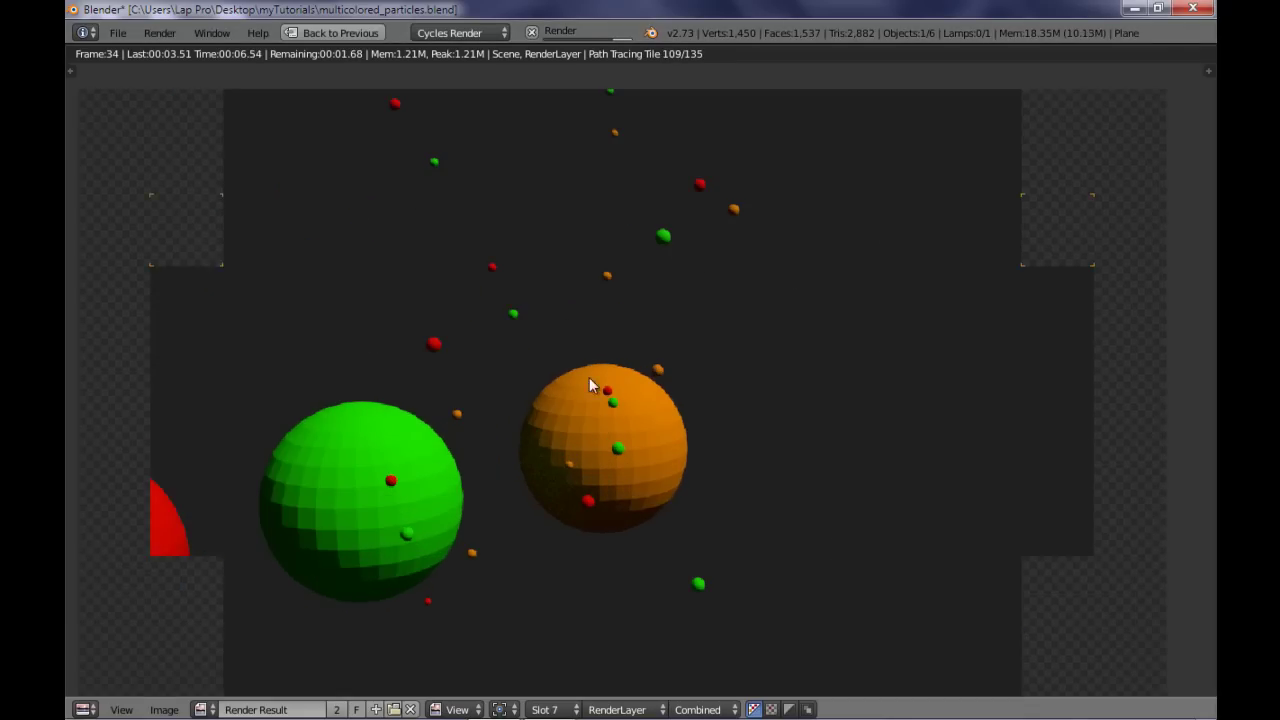
{"action": "scroll", "coordinate": [540, 325], "scroll_direction": "down", "scroll_amount": 2}
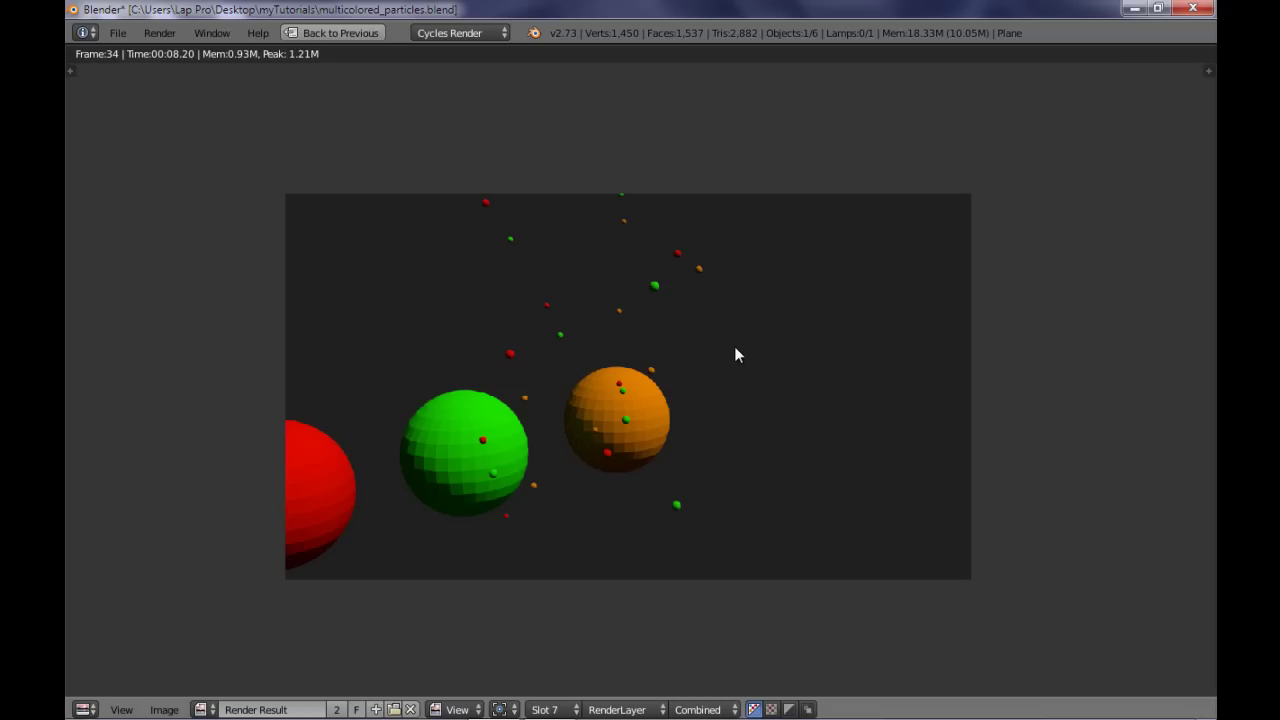
{"action": "mouse_move", "coordinate": [736, 350]}
{"action": "middle_mouse_down"}
{"action": "mouse_move", "coordinate": [703, 418]}
{"action": "mouse_move", "coordinate": [722, 366]}
{"action": "middle_mouse_up"}
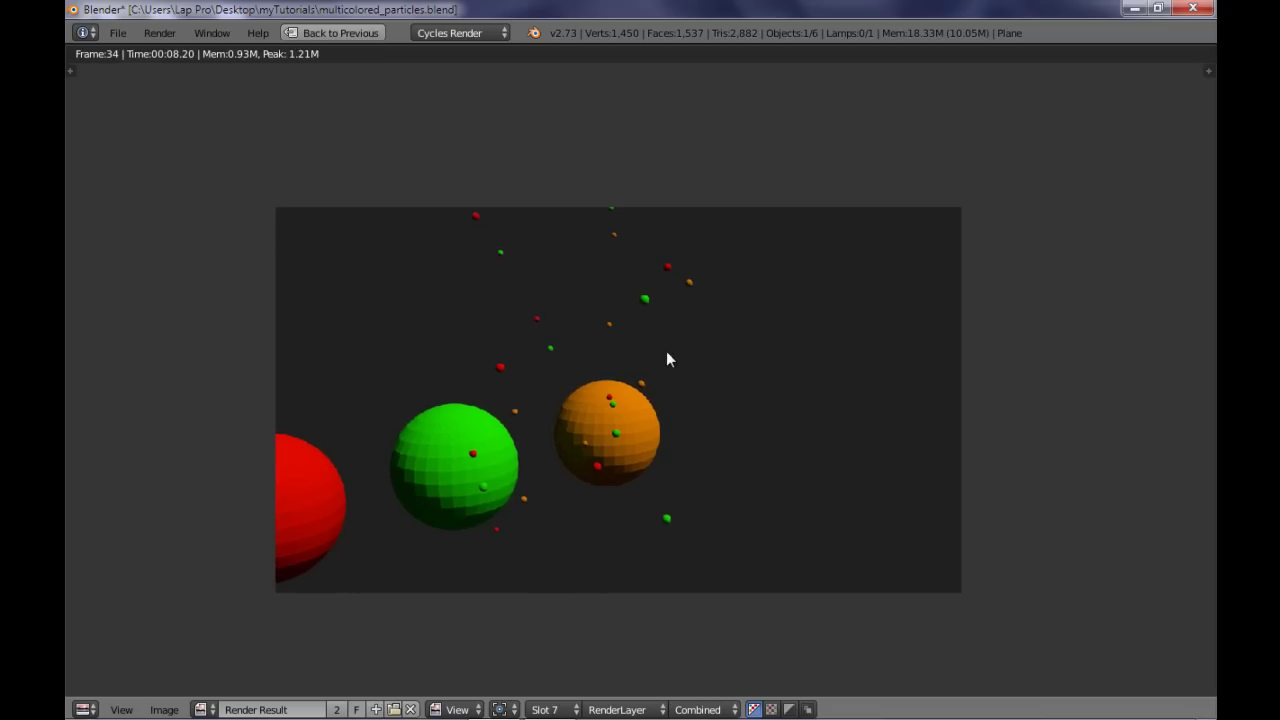
{"action": "key", "text": "Escape"}
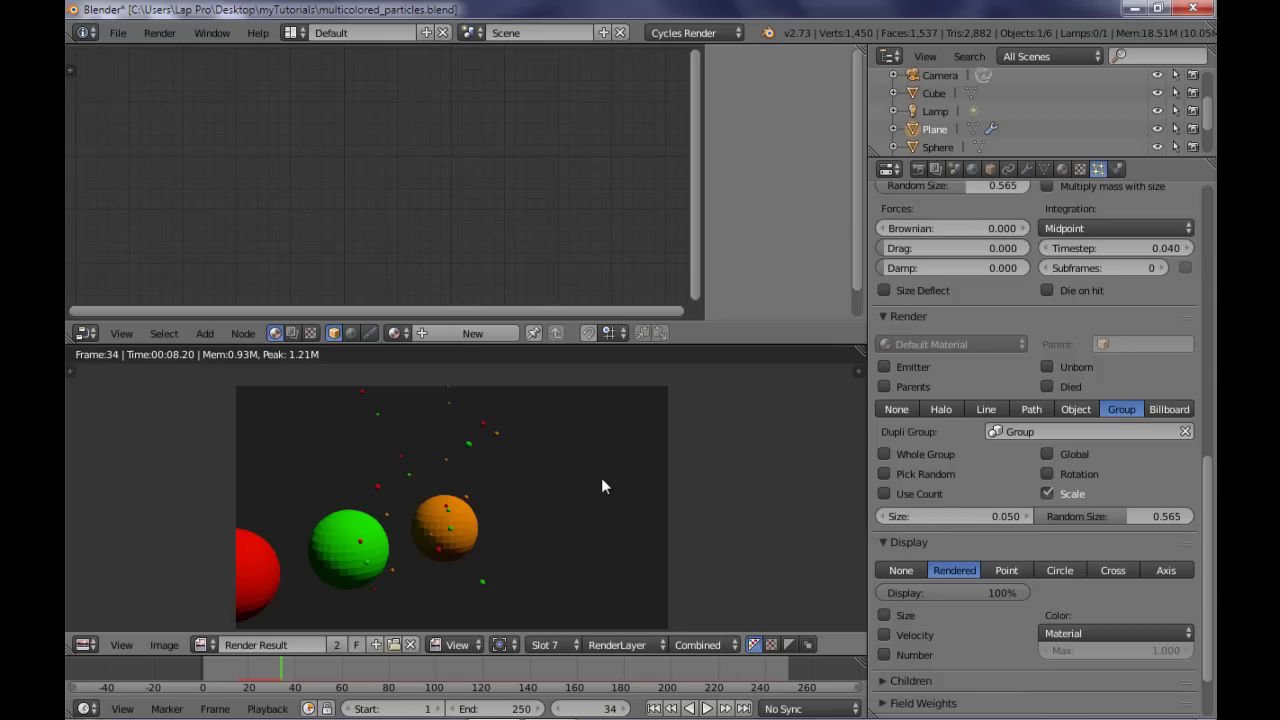
{"action": "mouse_move", "coordinate": [583, 491]}
{"action": "middle_mouse_down"}
{"action": "mouse_move", "coordinate": [591, 474]}
{"action": "mouse_move", "coordinate": [599, 494]}
{"action": "middle_mouse_up"}
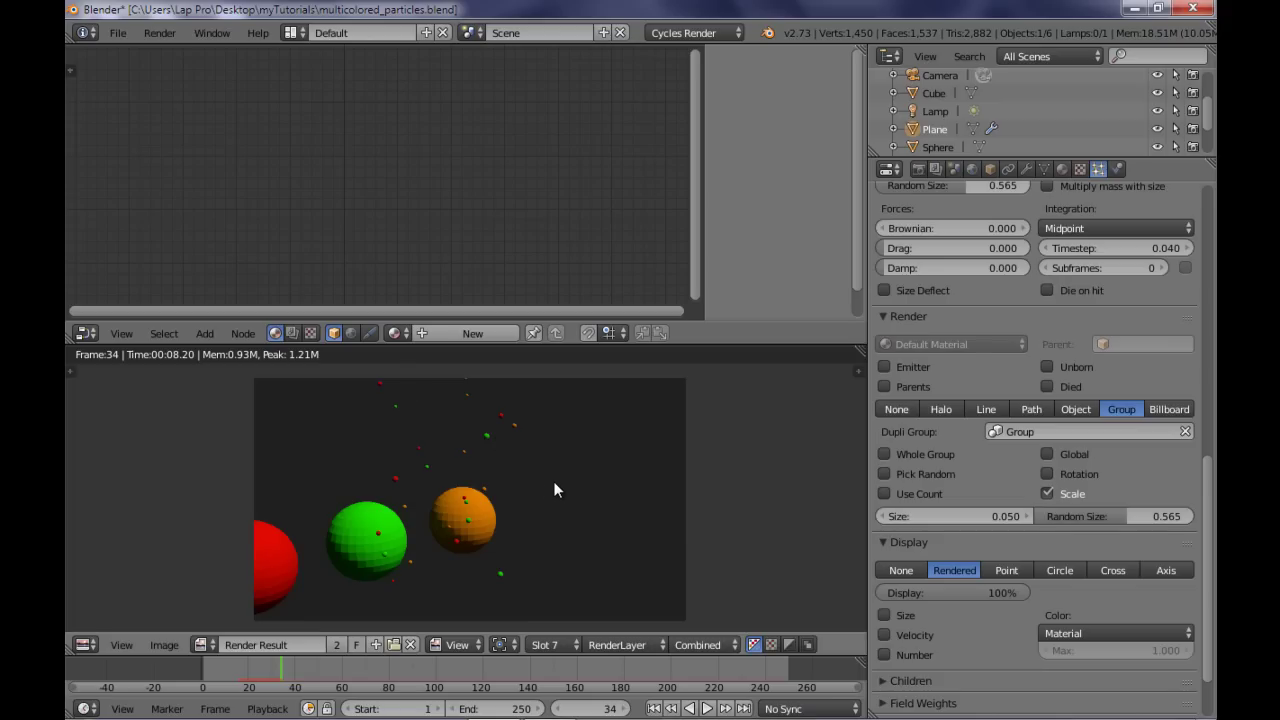
{"action": "key", "text": "ctrl+Up"}
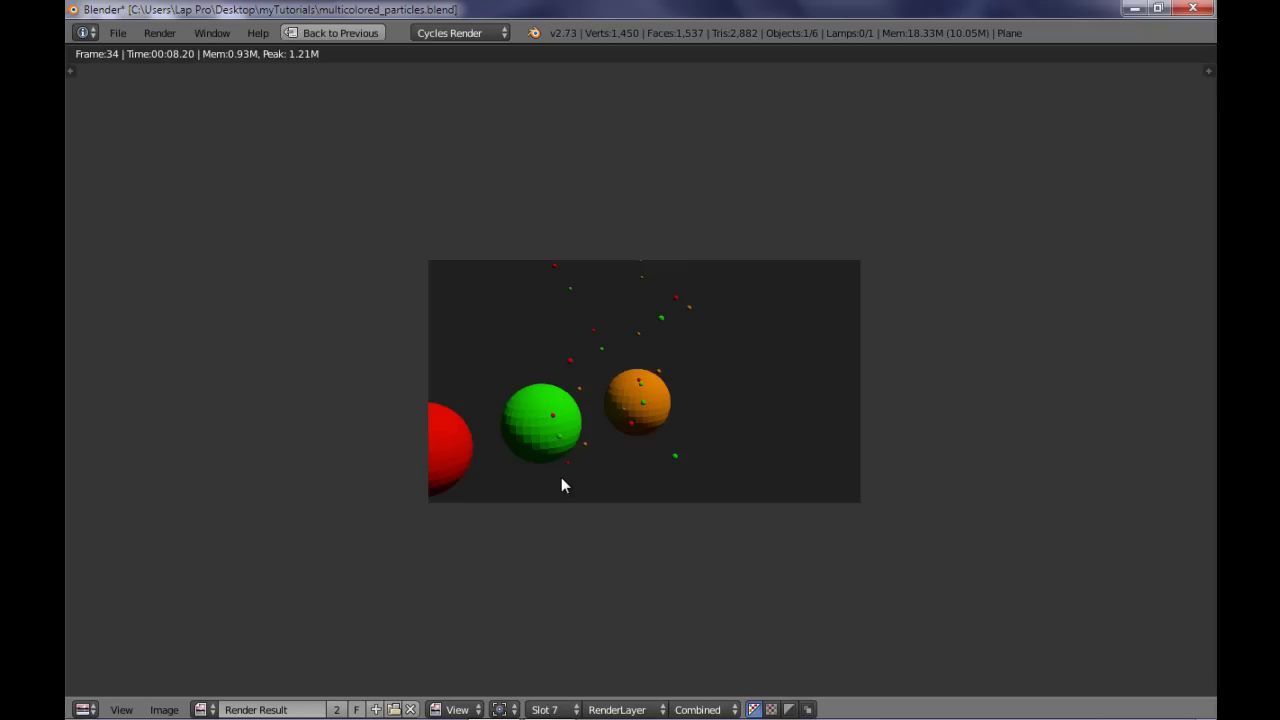
{"action": "key", "text": "ctrl+Up"}
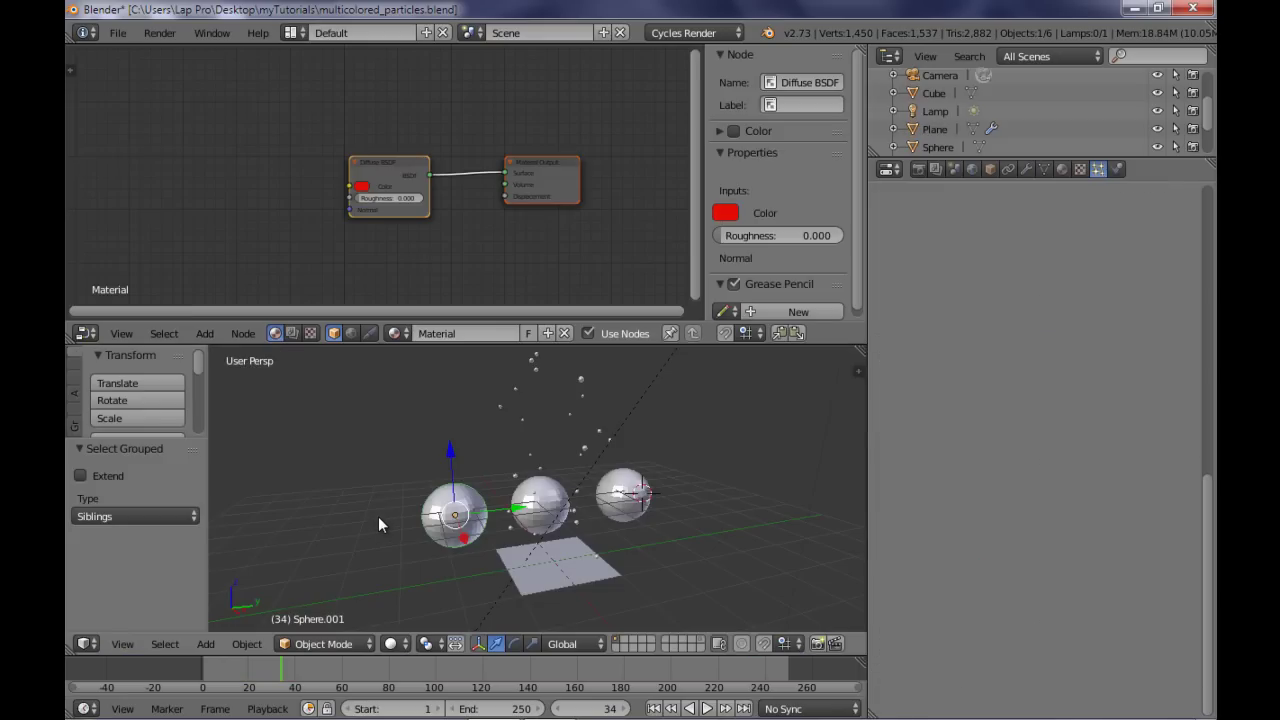
Select the three grouped spheres and delete them
{"action": "key", "text": "shift+g"}
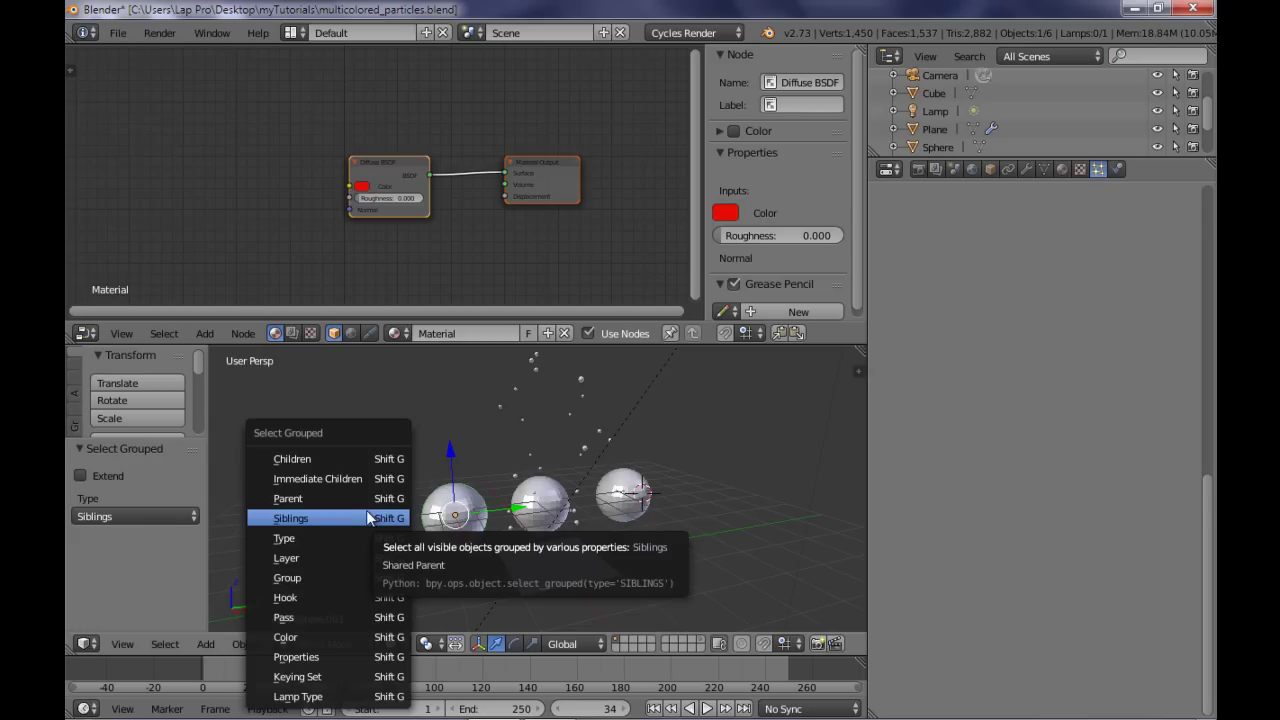
{"action": "left_click", "coordinate": [347, 579]}
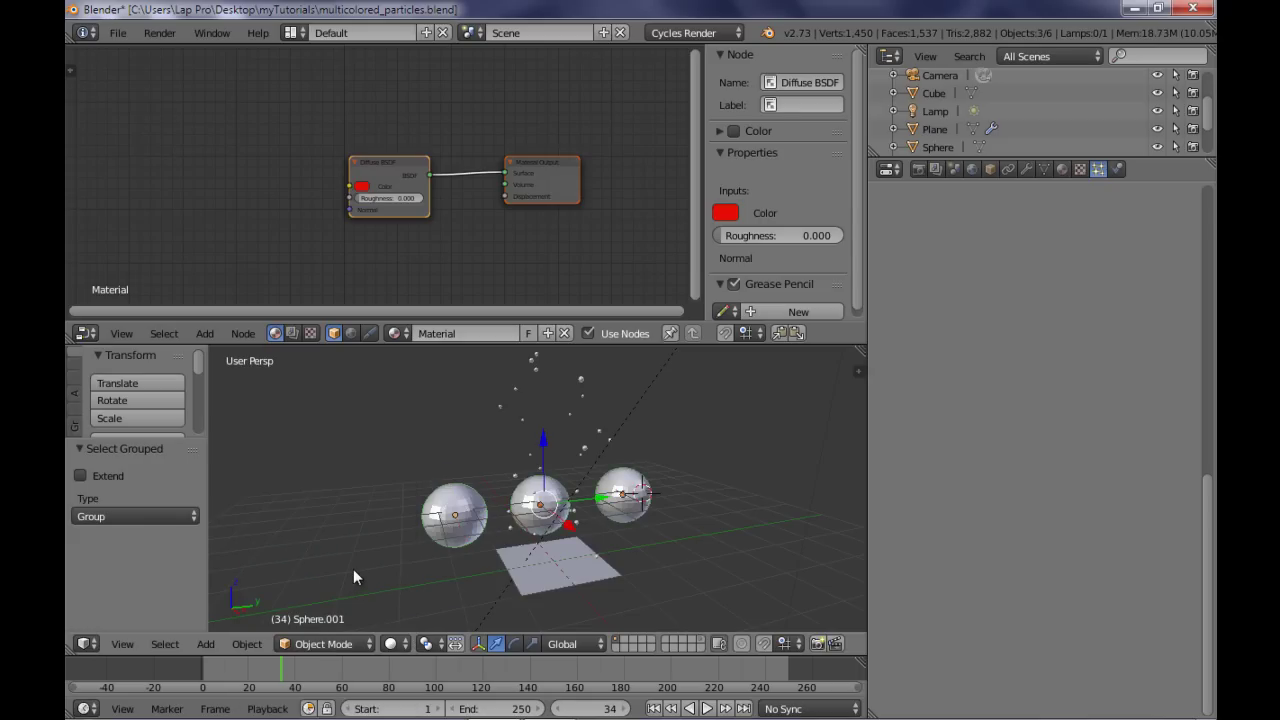
{"action": "key", "text": "x"}
{"action": "left_click", "coordinate": [327, 570]}
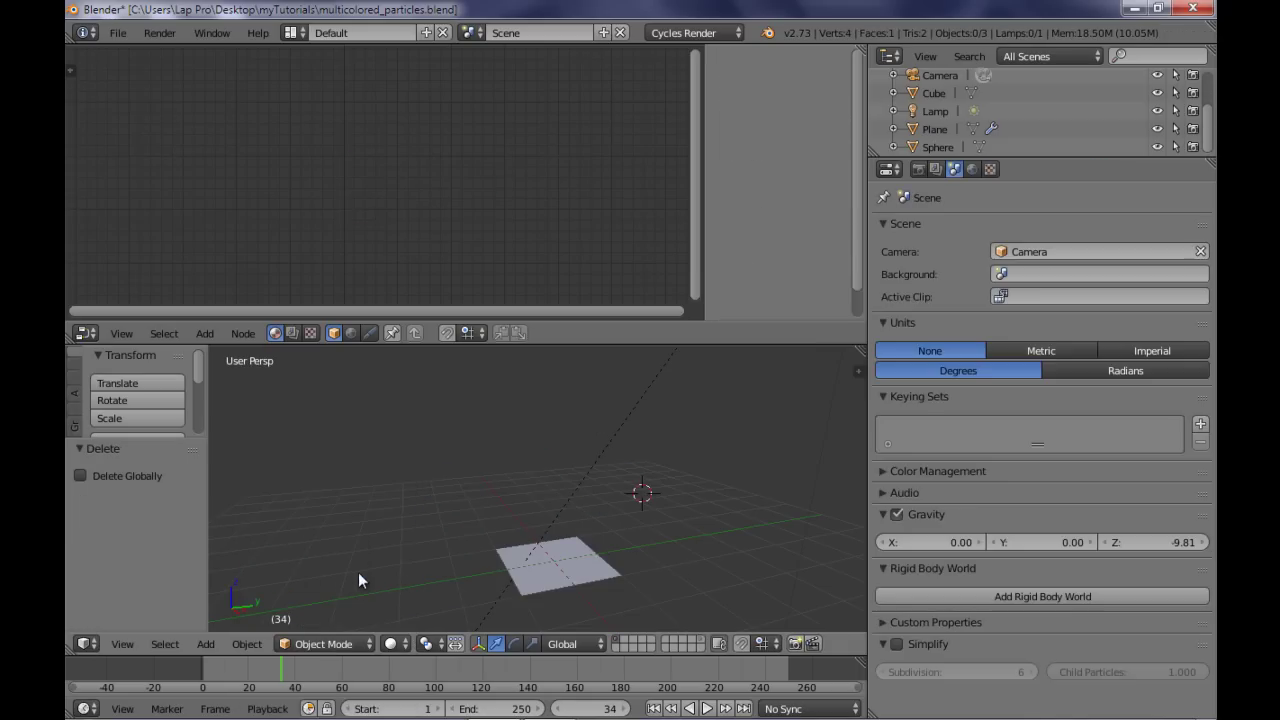
Select the Plane in a full-window 3D view and play its particle emission
{"action": "right_click", "coordinate": [527, 548]}
{"action": "middle_click_drag", "start_coordinate": [633, 540], "coordinate": [530, 552]}
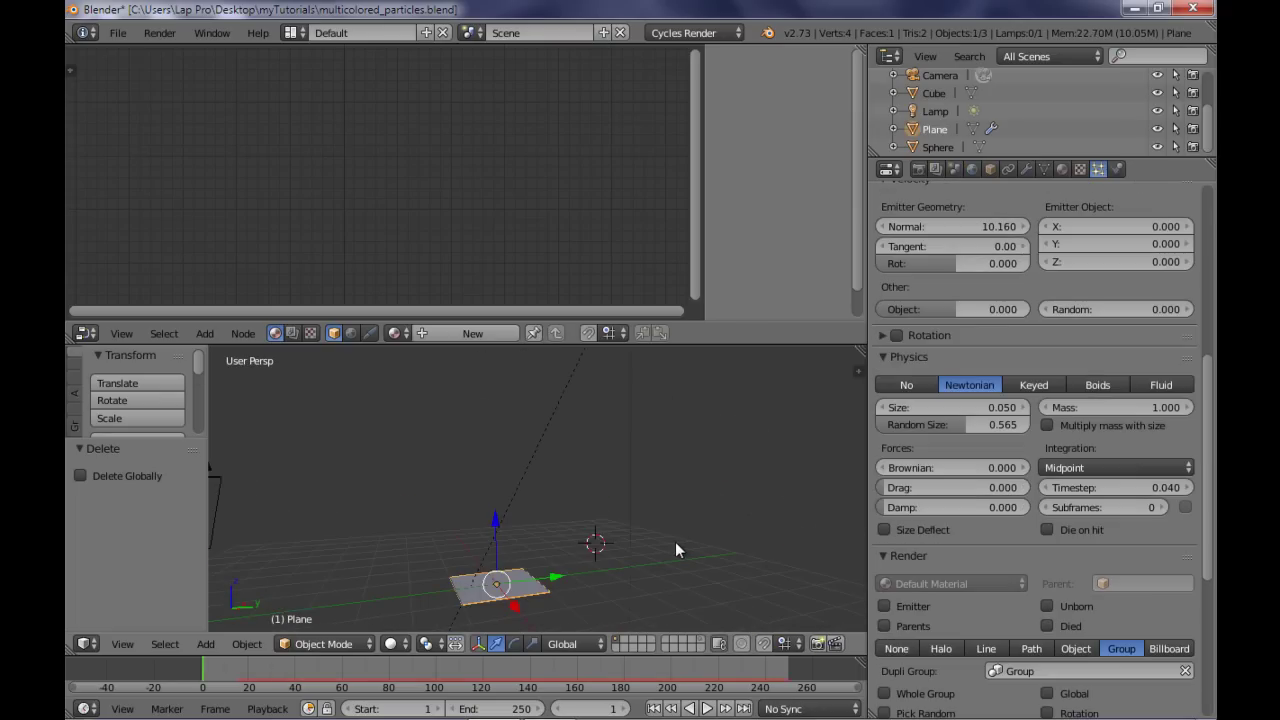
{"action": "key", "text": "ctrl+Up"}
{"action": "scroll", "coordinate": [683, 547], "scroll_direction": "up", "scroll_amount": 1}
{"action": "scroll", "coordinate": [708, 555], "scroll_direction": "down", "scroll_amount": 1}
{"action": "middle_click_drag", "start_coordinate": [711, 564], "coordinate": [779, 569]}
{"action": "scroll", "coordinate": [726, 565], "scroll_direction": "up", "scroll_amount": 3}
{"action": "key", "text": "alt+a"}
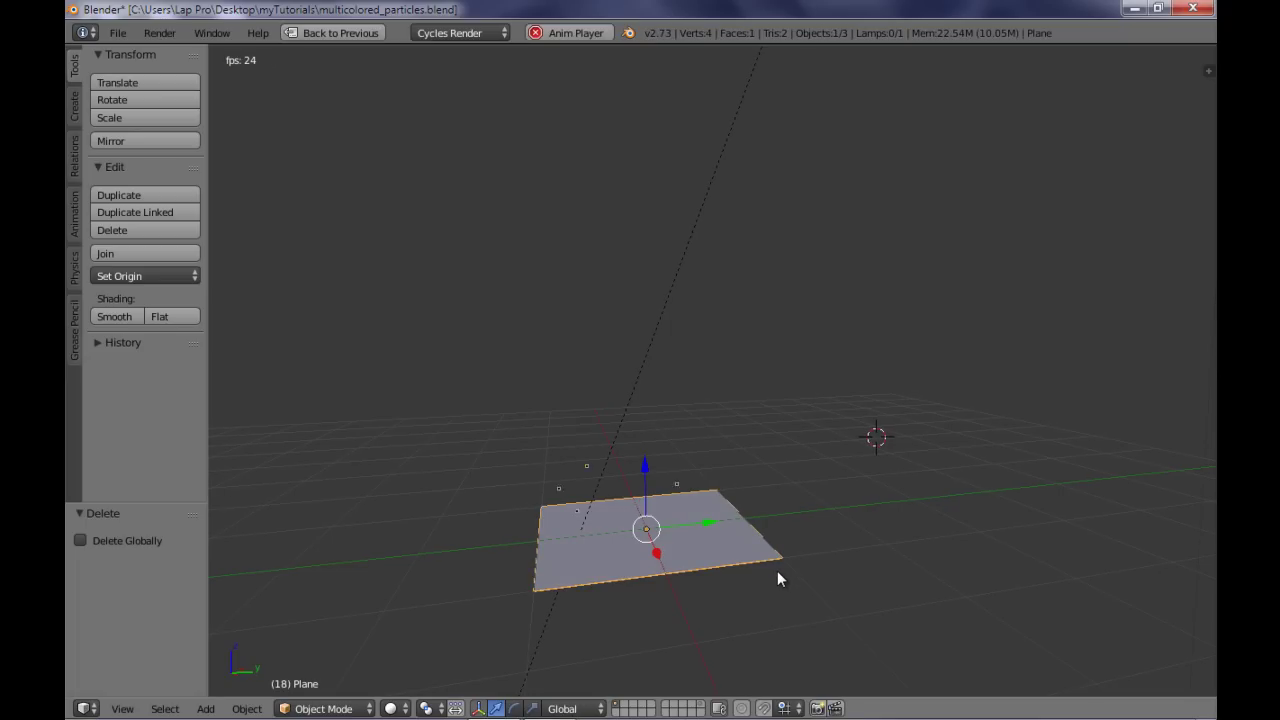
Look down on the rising particles, then restore the full layout
{"action": "scroll", "coordinate": [777, 570], "scroll_direction": "down", "scroll_amount": 2}
{"action": "middle_click_drag", "start_coordinate": [771, 540], "coordinate": [766, 594]}
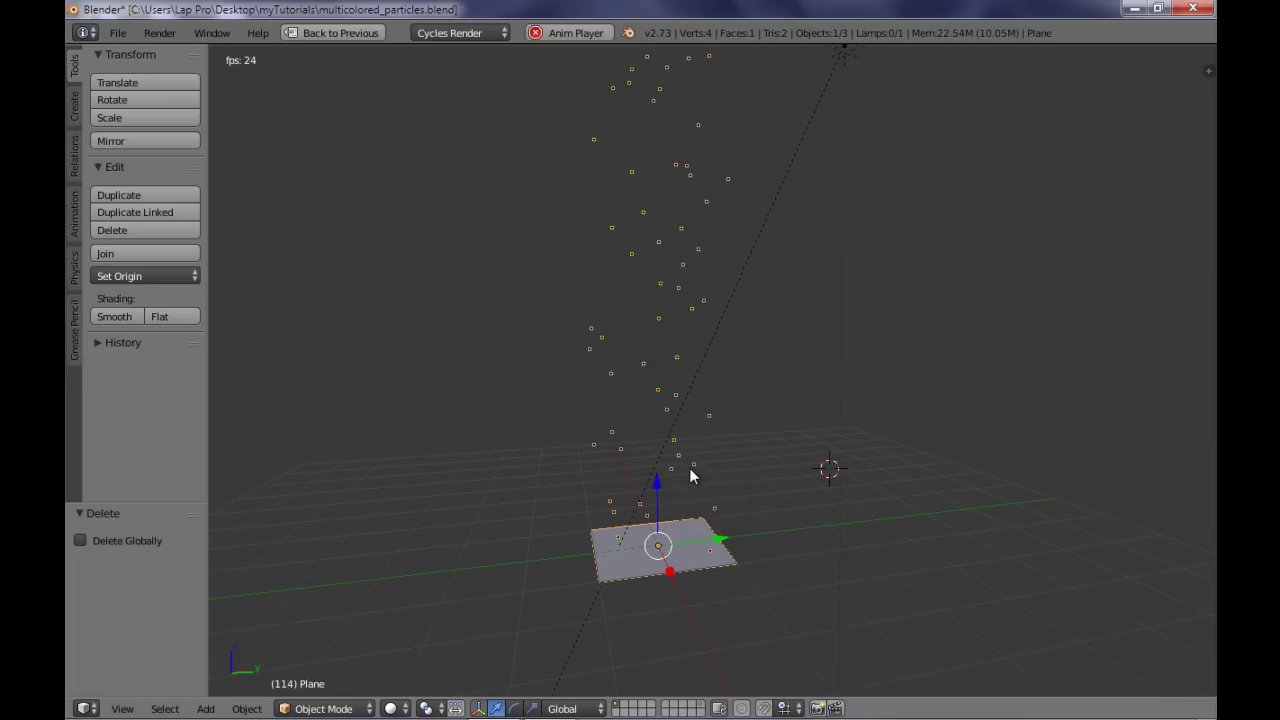
{"action": "key", "text": "ctrl+Up"}
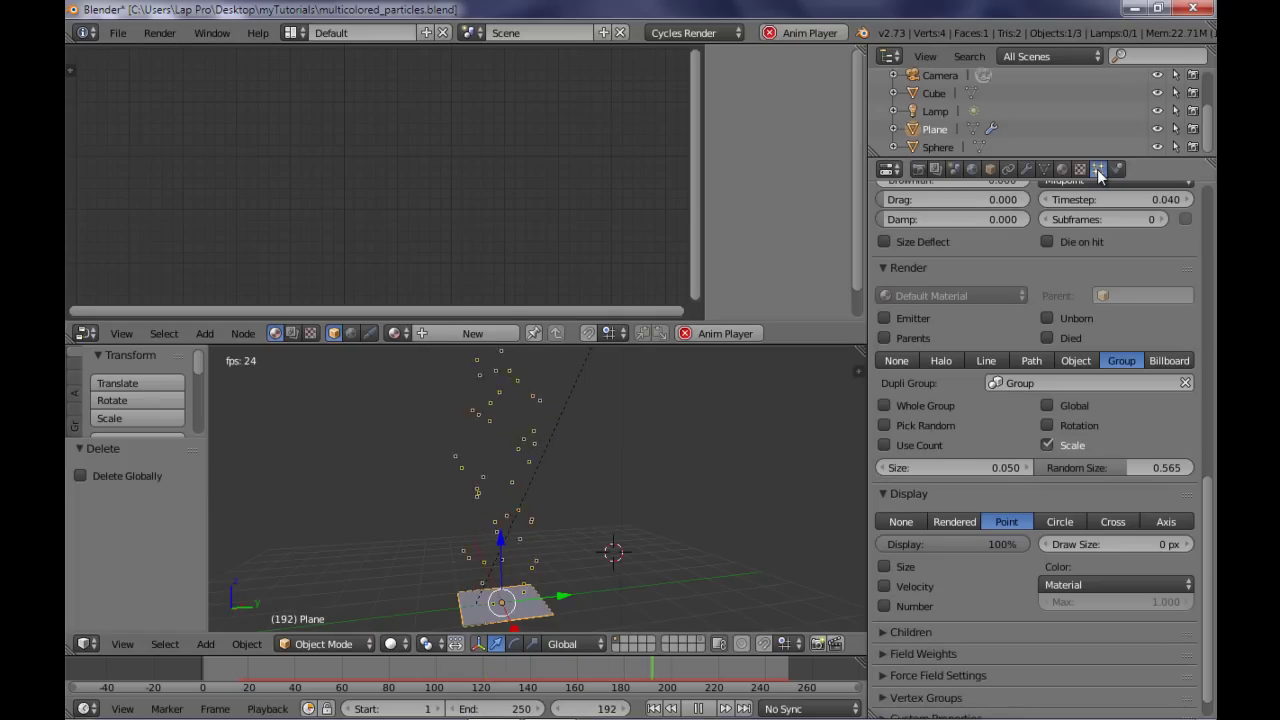
Set the particles' Field Weights Gravity to 0.000 and scroll back up to Physics
{"action": "scroll", "coordinate": [973, 340], "scroll_direction": "down", "scroll_amount": 1}
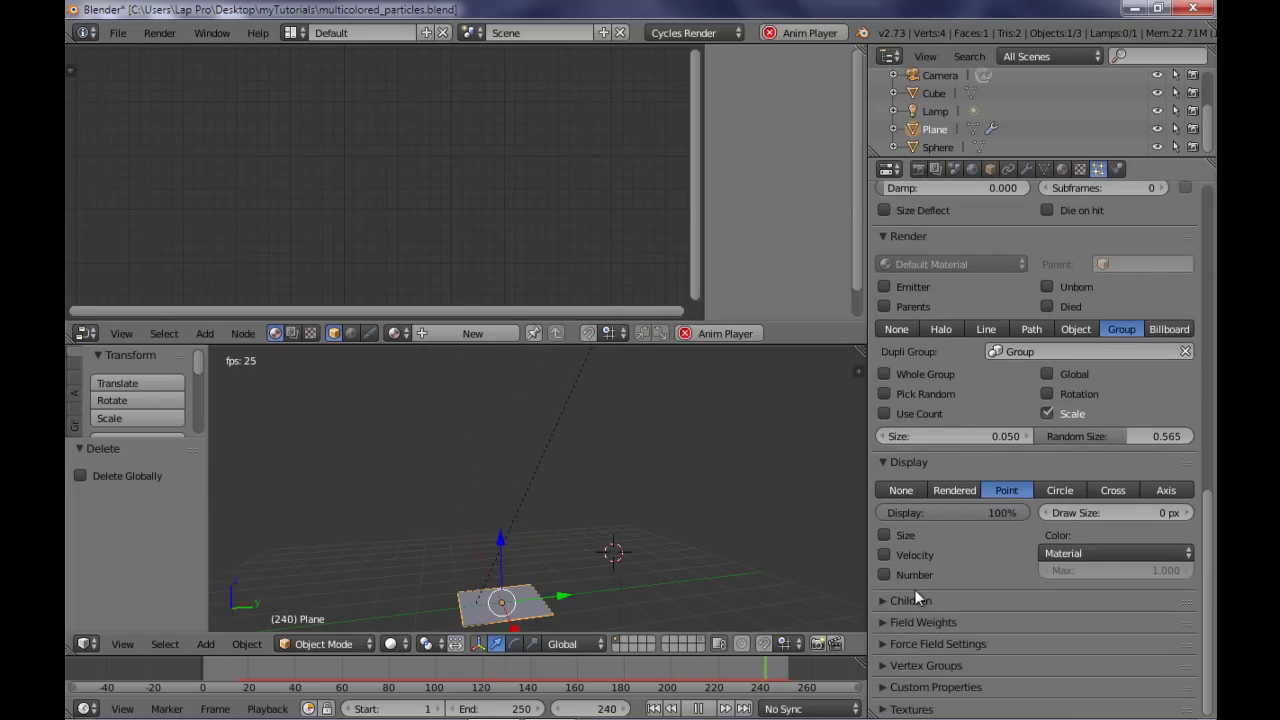
{"action": "left_click", "coordinate": [882, 623]}
{"action": "scroll", "coordinate": [884, 623], "scroll_direction": "down", "scroll_amount": 4}
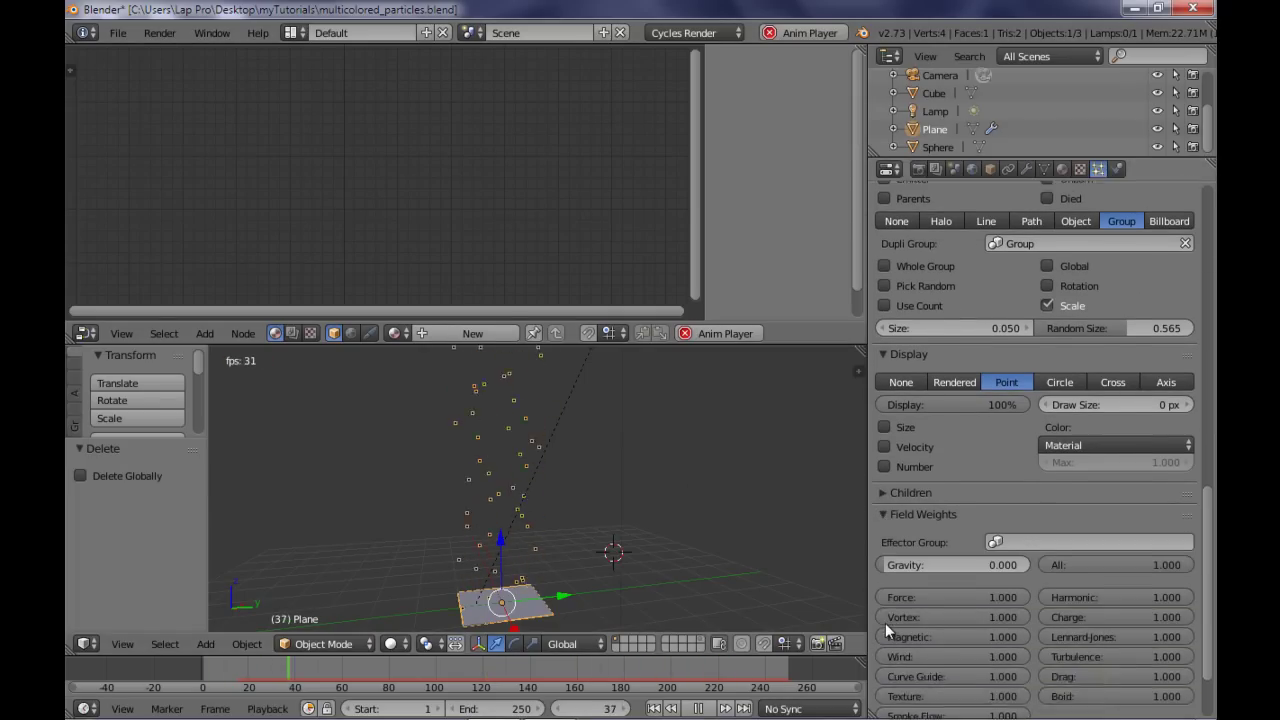
{"action": "left_click_drag", "start_coordinate": [894, 528], "coordinate": [861, 531]}
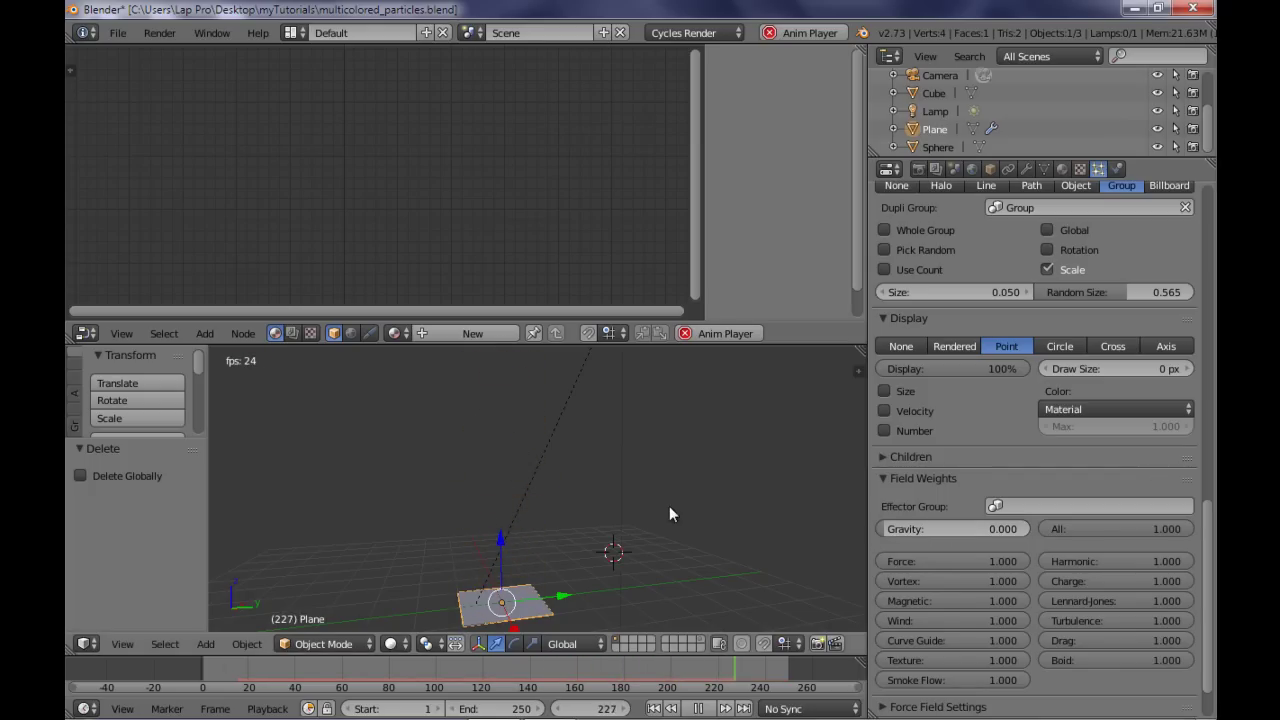
{"action": "scroll", "coordinate": [937, 479], "scroll_direction": "up", "scroll_amount": 4}
{"action": "scroll", "coordinate": [940, 473], "scroll_direction": "up", "scroll_amount": 8}
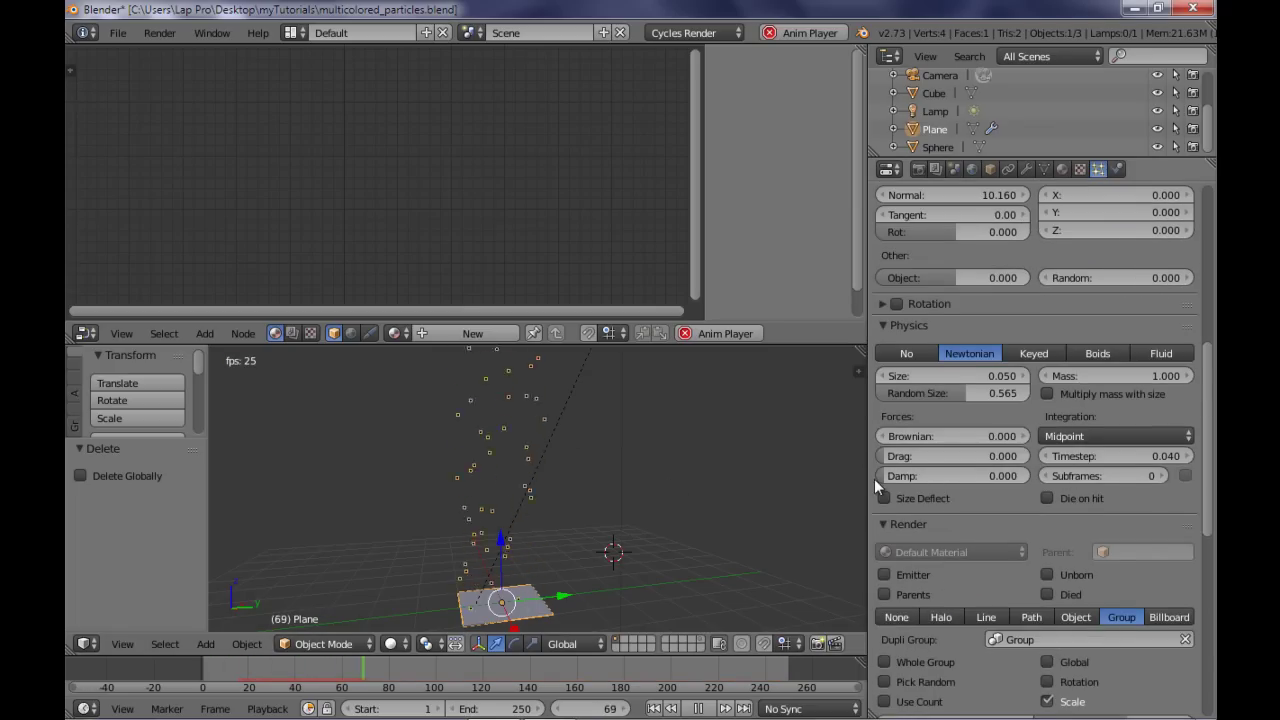
Set particle Damp to 0.166 and stop playback at frame 203 to view the cloud
{"action": "left_click", "coordinate": [882, 325]}
{"action": "left_click", "coordinate": [882, 325]}
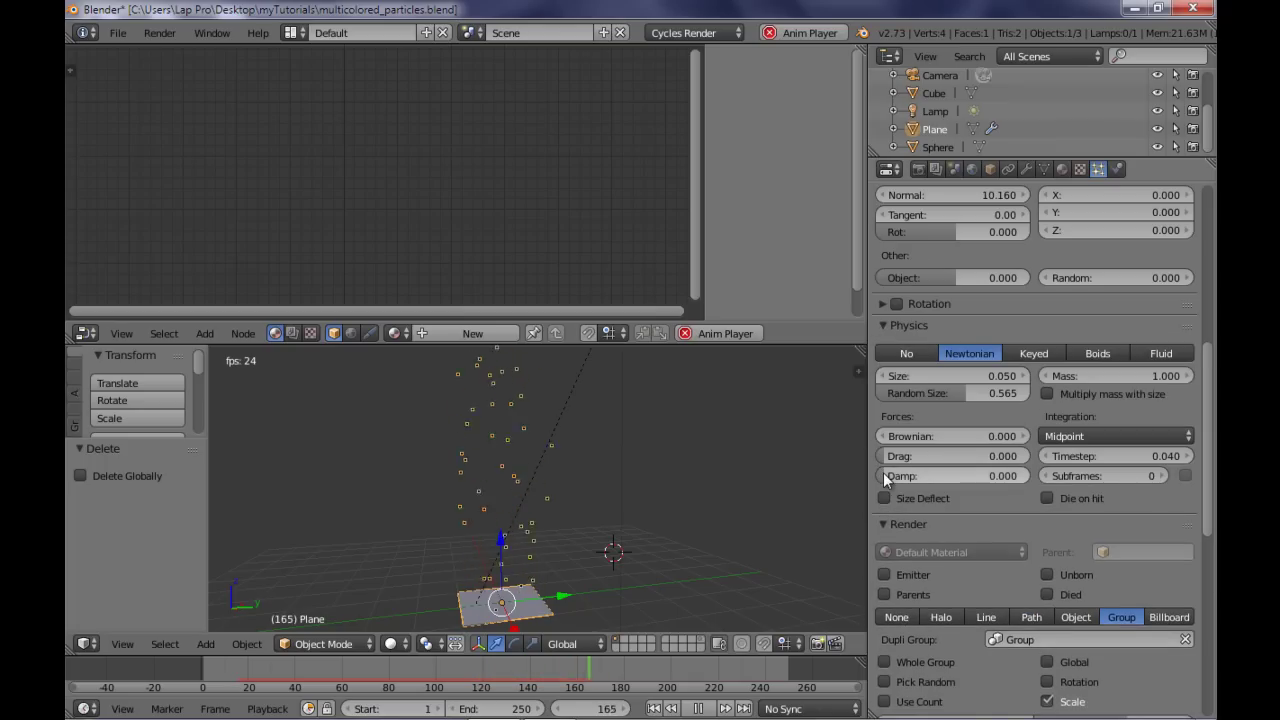
{"action": "left_click_drag", "start_coordinate": [883, 473], "coordinate": [903, 489]}
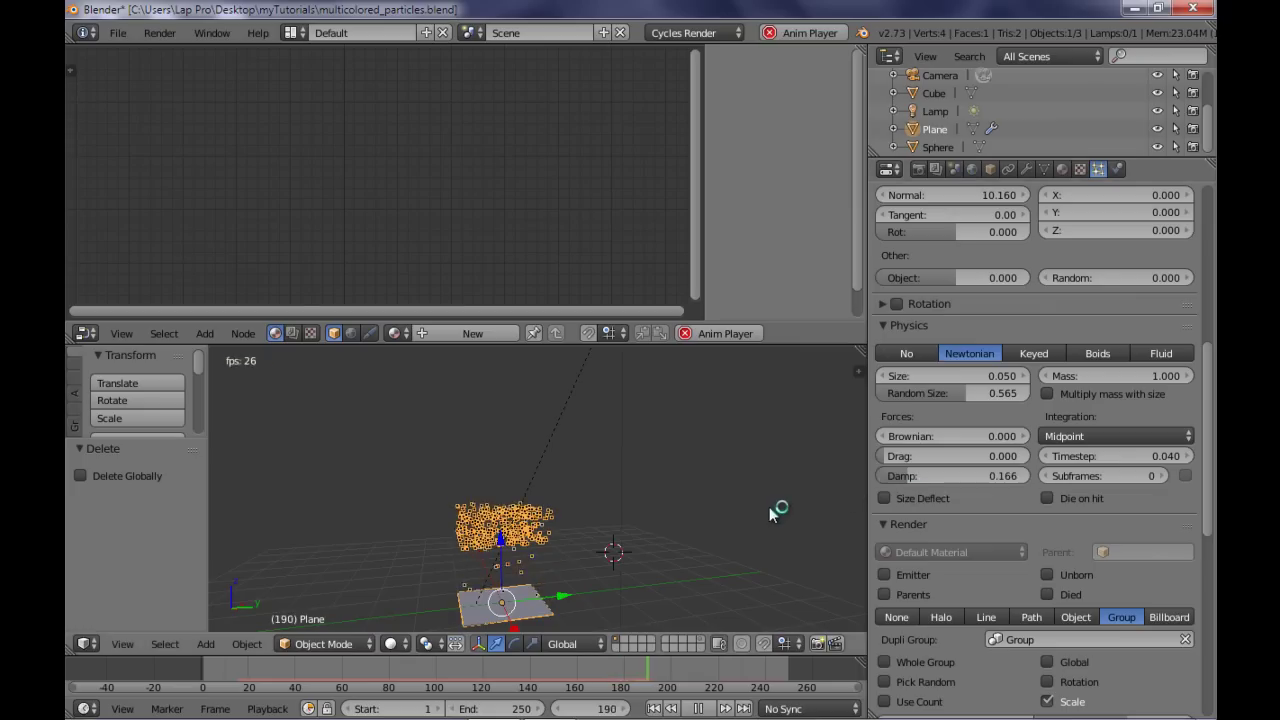
{"action": "key", "text": "alt+a"}
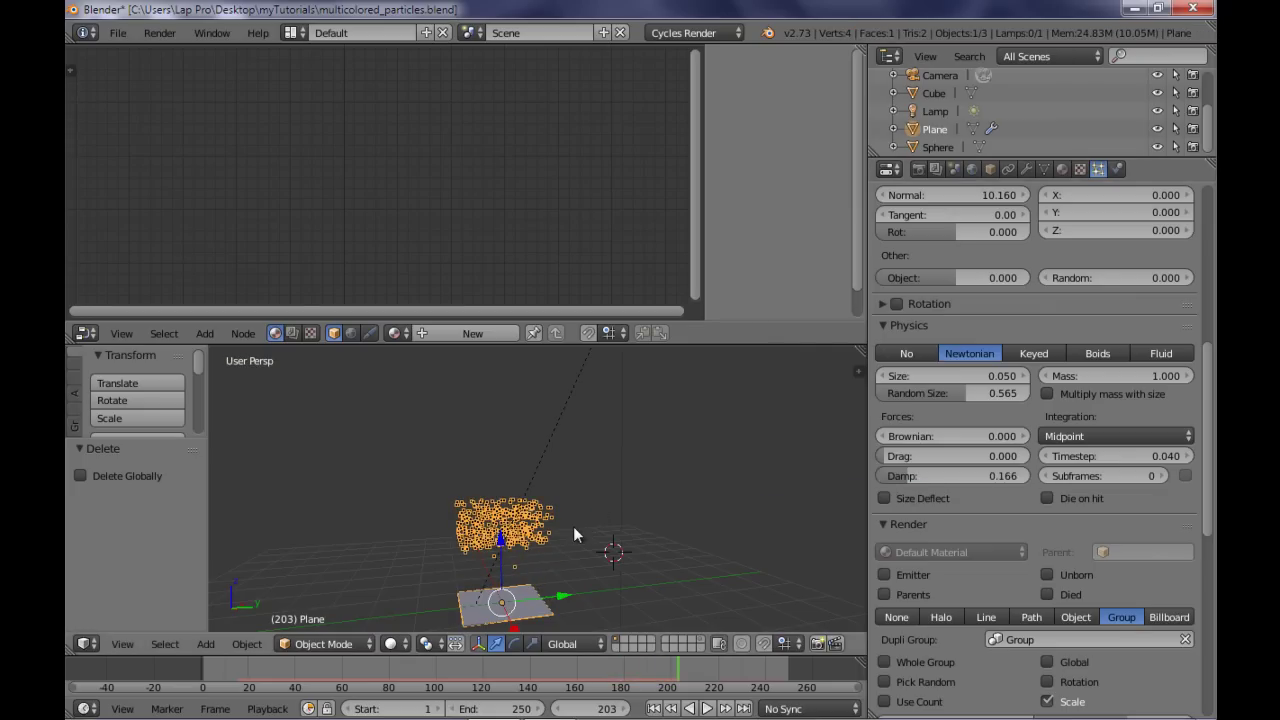
{"action": "scroll", "coordinate": [579, 531], "scroll_direction": "up", "scroll_amount": 5}
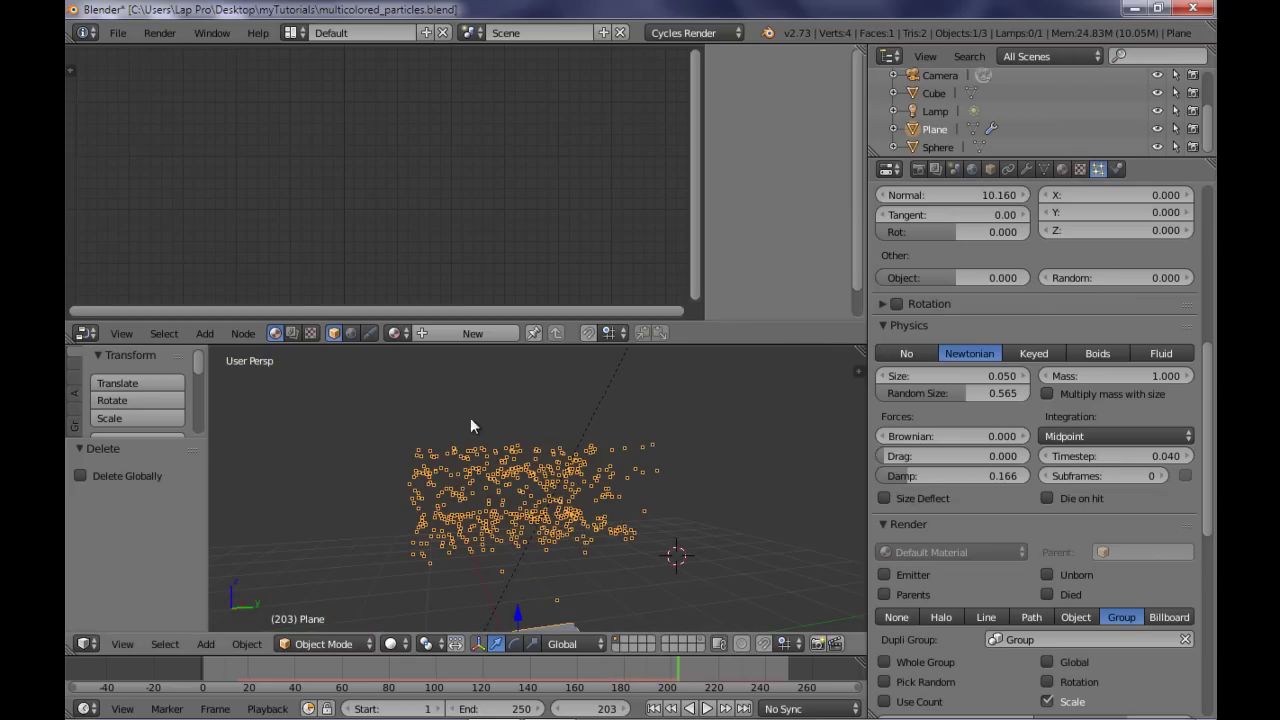
{"action": "middle_click_drag", "start_coordinate": [563, 457], "coordinate": [551, 487]}
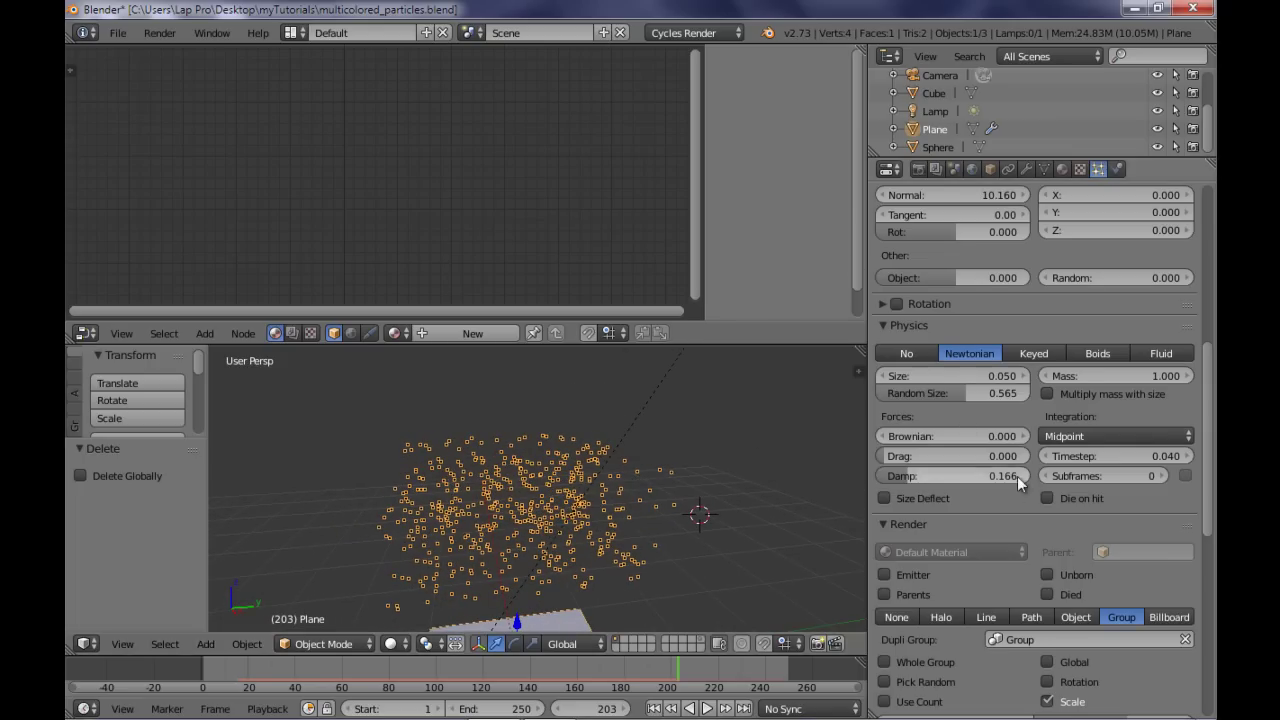
Render the particles as instances of the Sphere object instead of the group
{"action": "left_click", "coordinate": [882, 524]}
{"action": "left_click", "coordinate": [882, 524]}
{"action": "scroll", "coordinate": [1010, 536], "scroll_direction": "down", "scroll_amount": 3}
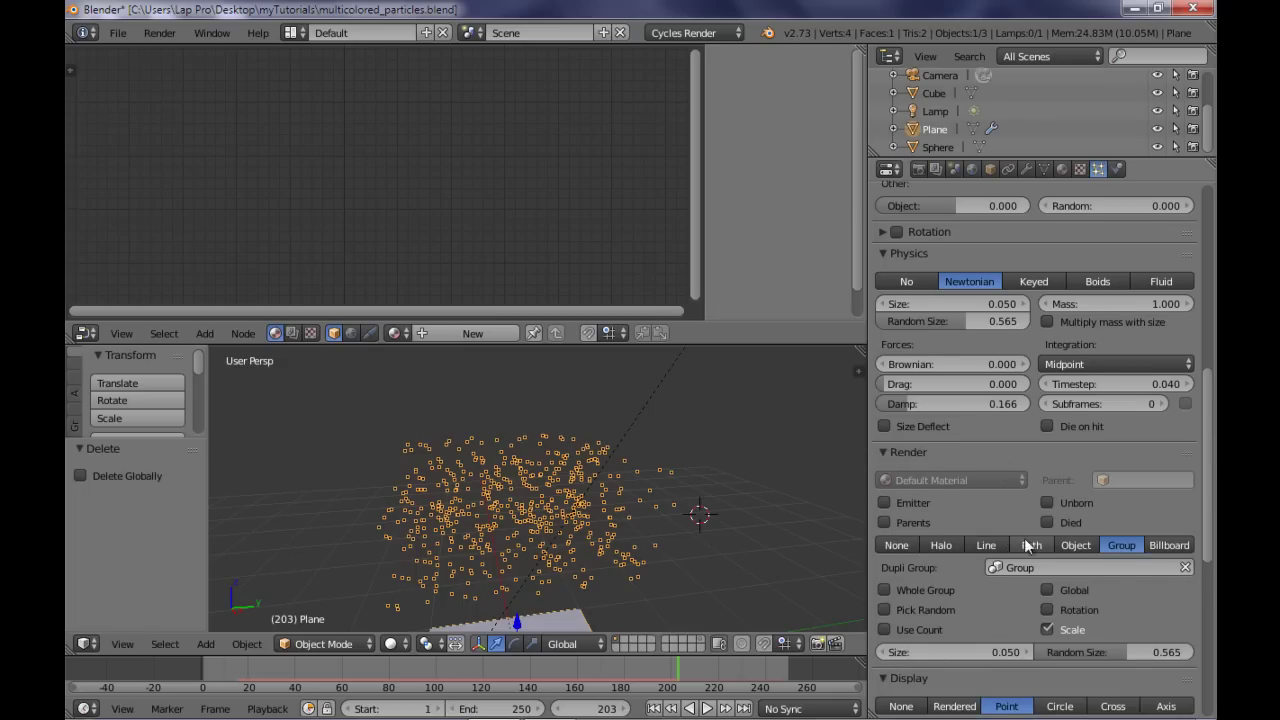
{"action": "left_click", "coordinate": [1073, 543]}
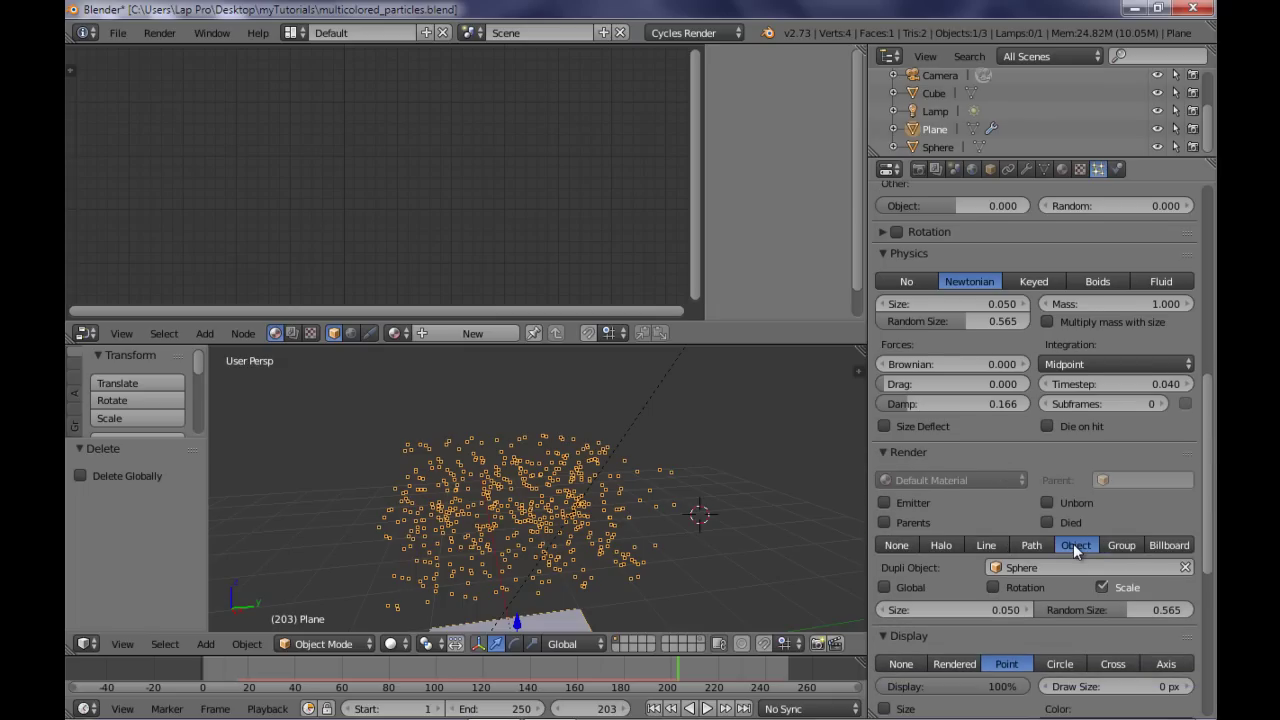
{"action": "left_click", "coordinate": [1187, 568]}
{"action": "left_click", "coordinate": [1091, 575]}
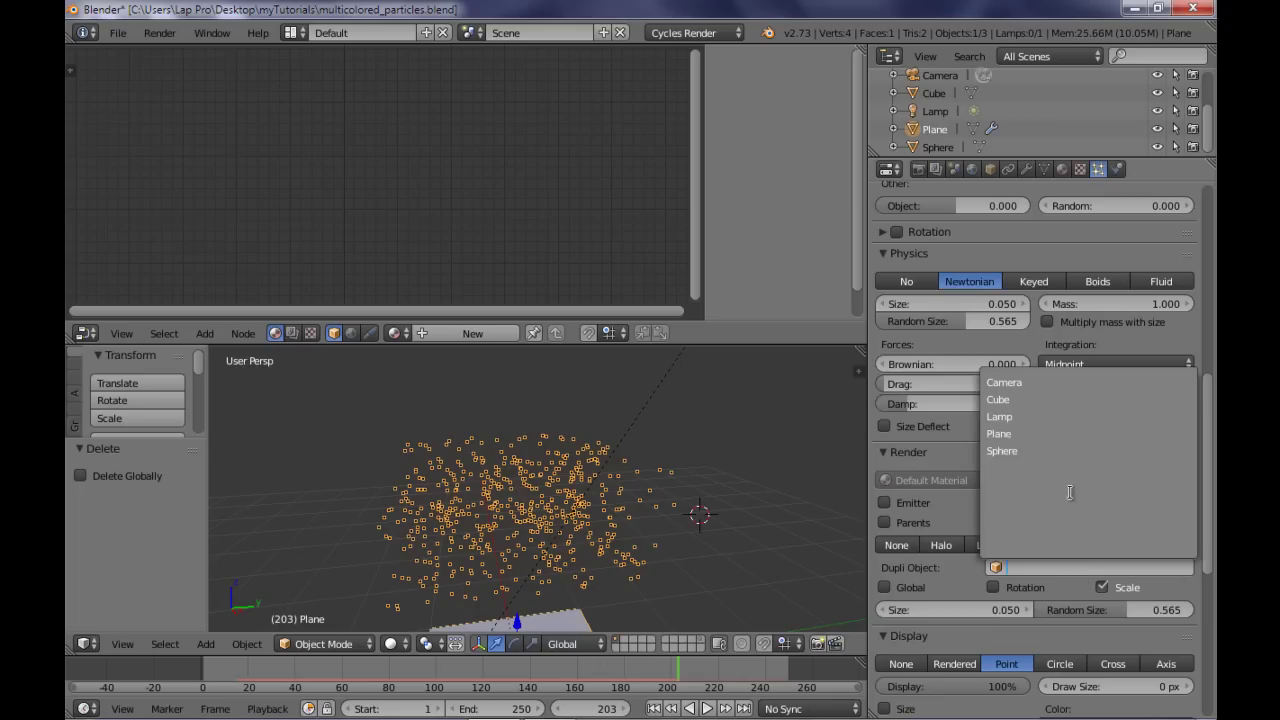
{"action": "left_click", "coordinate": [1064, 452]}
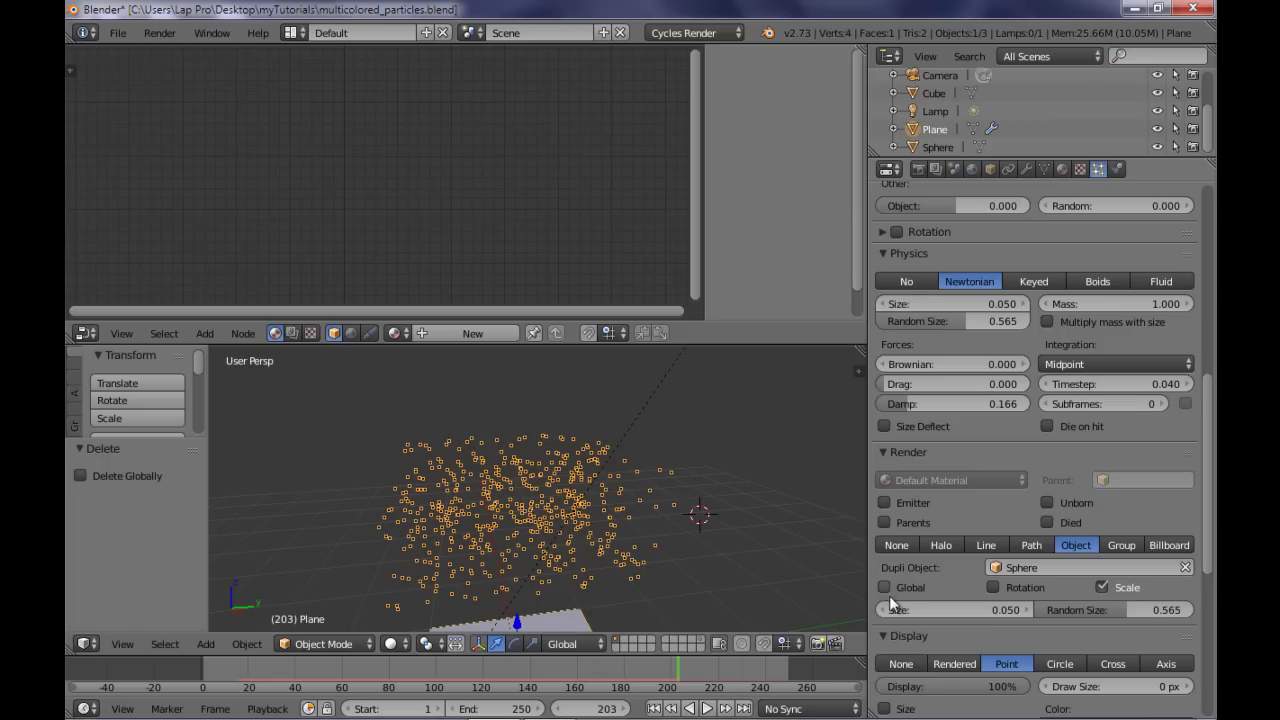
Display the particles as rendered spheres in the viewport and view them from a new angle
{"action": "scroll", "coordinate": [890, 602], "scroll_direction": "down", "scroll_amount": 3}
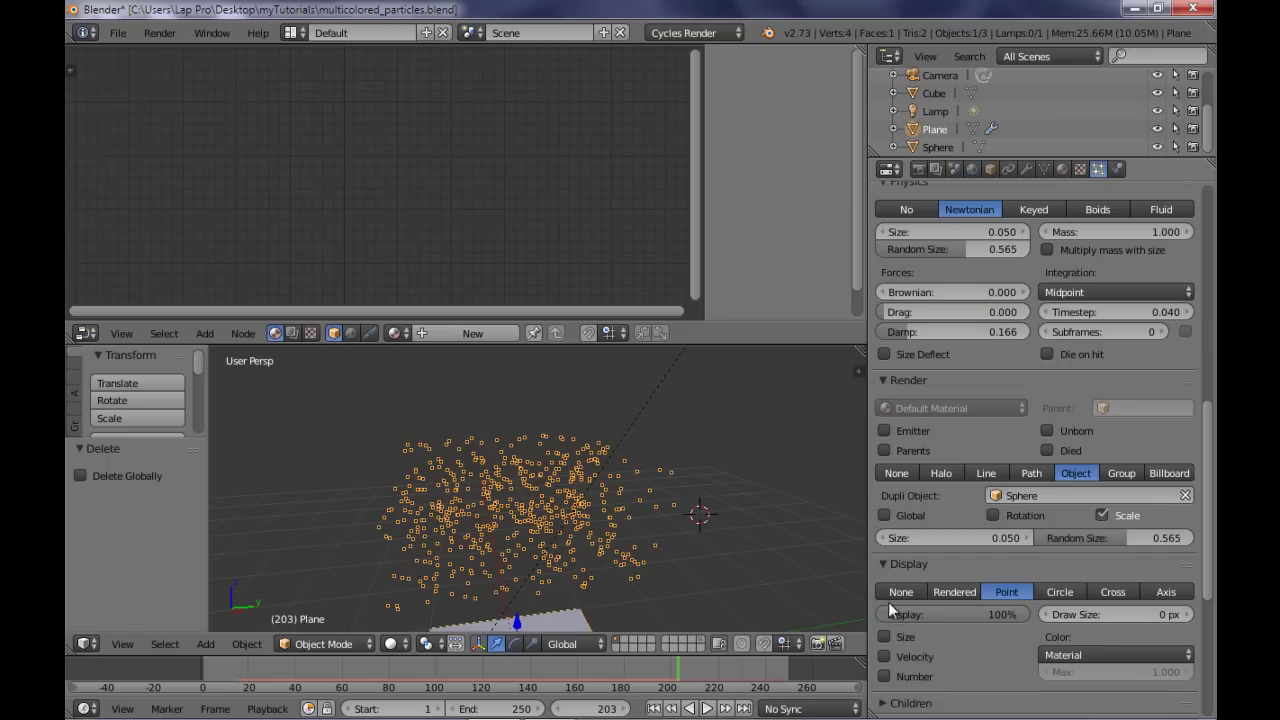
{"action": "left_click", "coordinate": [955, 591]}
{"action": "middle_click_drag", "start_coordinate": [691, 550], "coordinate": [774, 543]}
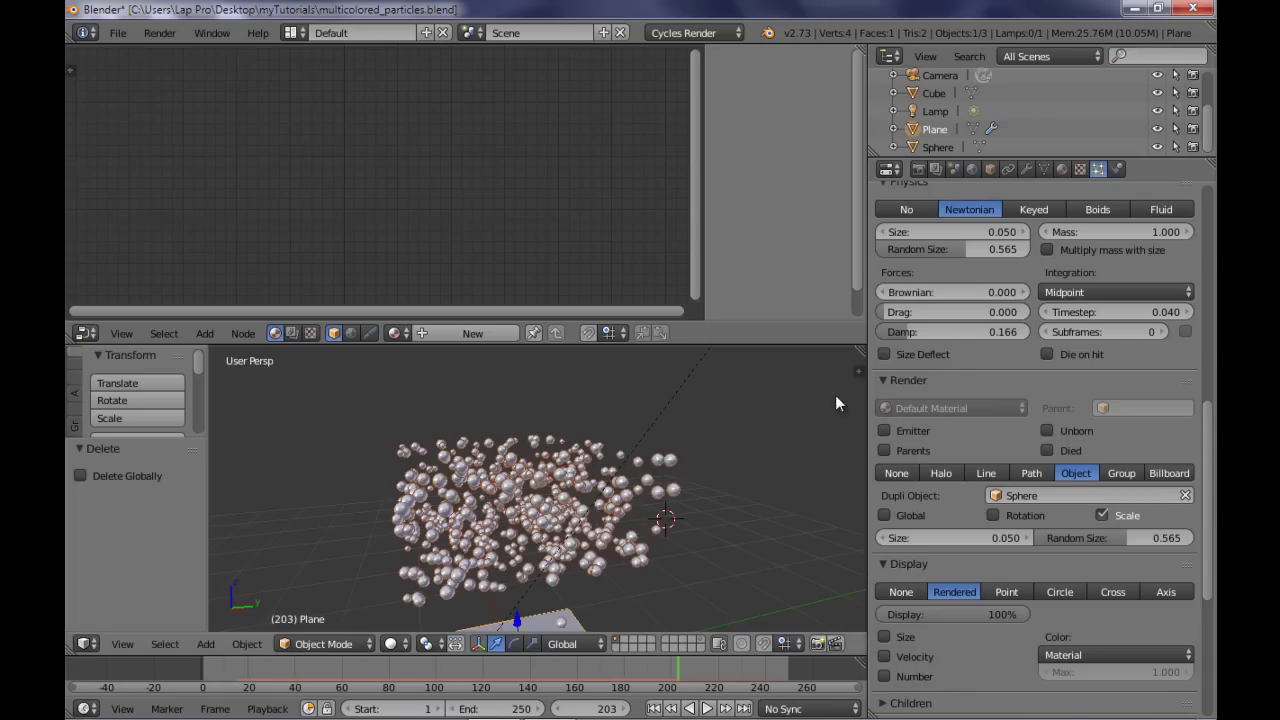
{"action": "scroll", "coordinate": [921, 362], "scroll_direction": "up", "scroll_amount": 3}
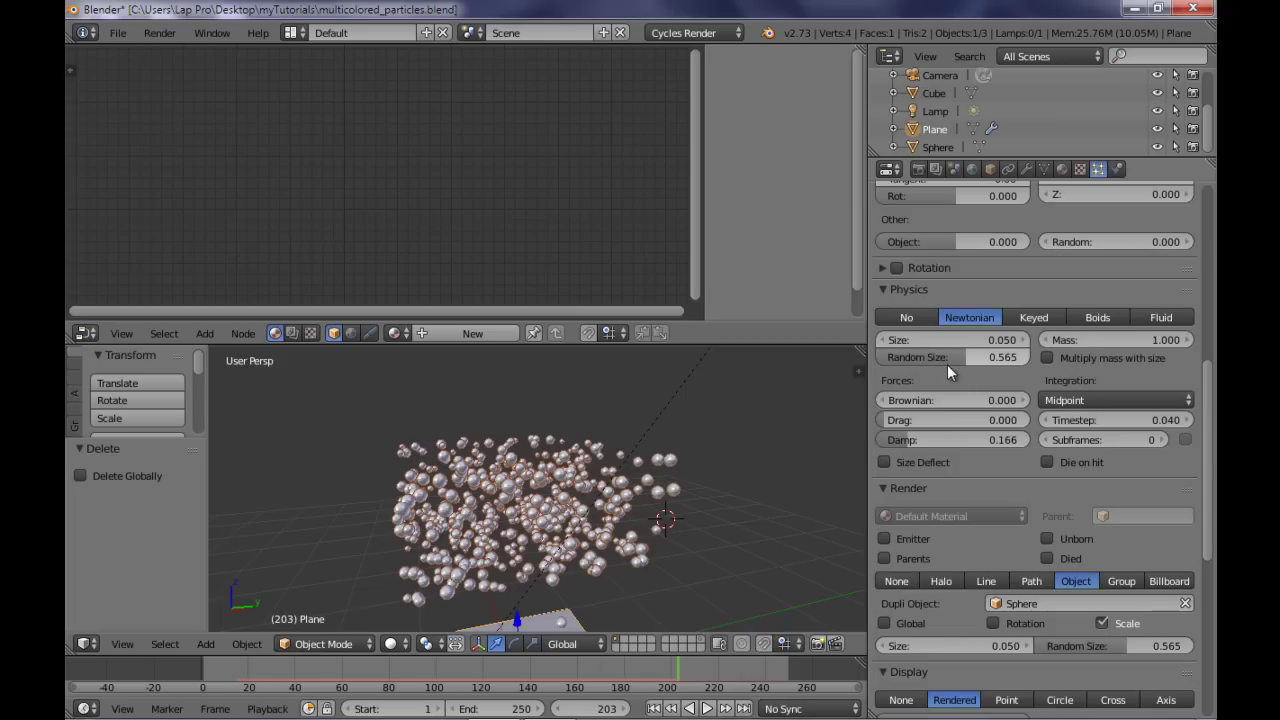
{"action": "scroll", "coordinate": [760, 455], "scroll_direction": "down", "scroll_amount": 3}
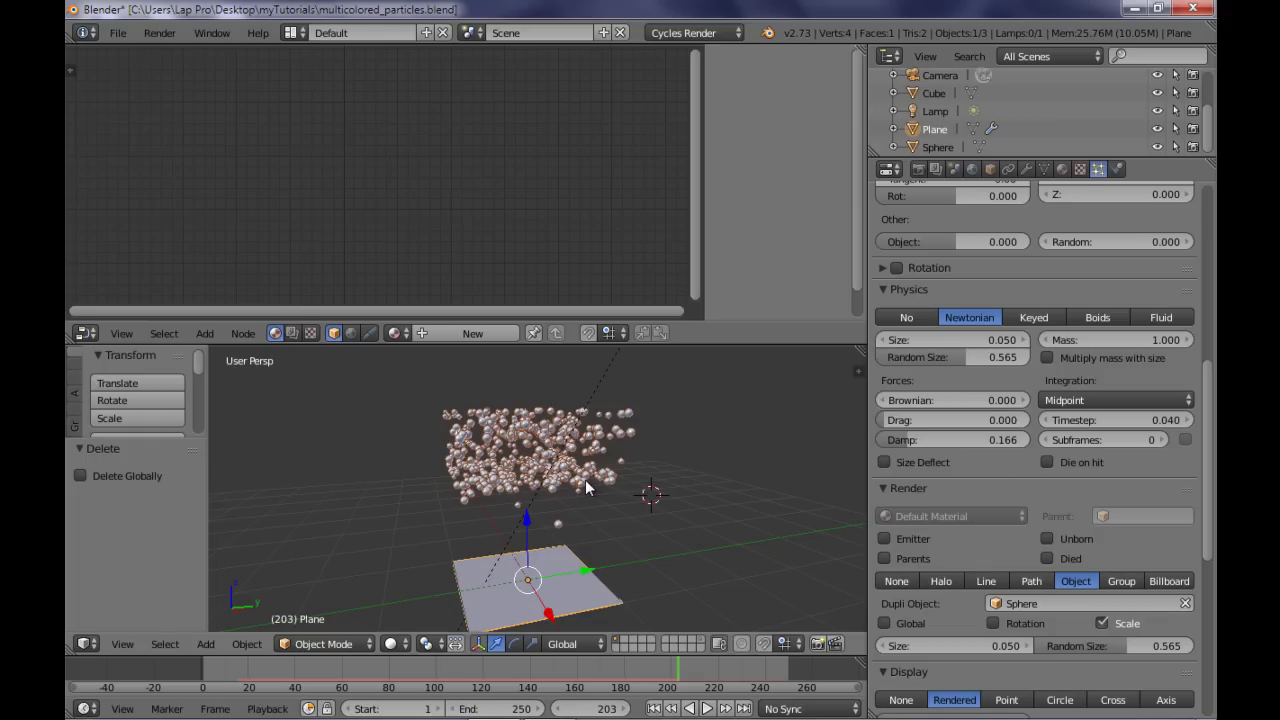
Add a new Plane material named 'multicolor' and render the frame with Cycles
{"action": "left_click", "coordinate": [1061, 169]}
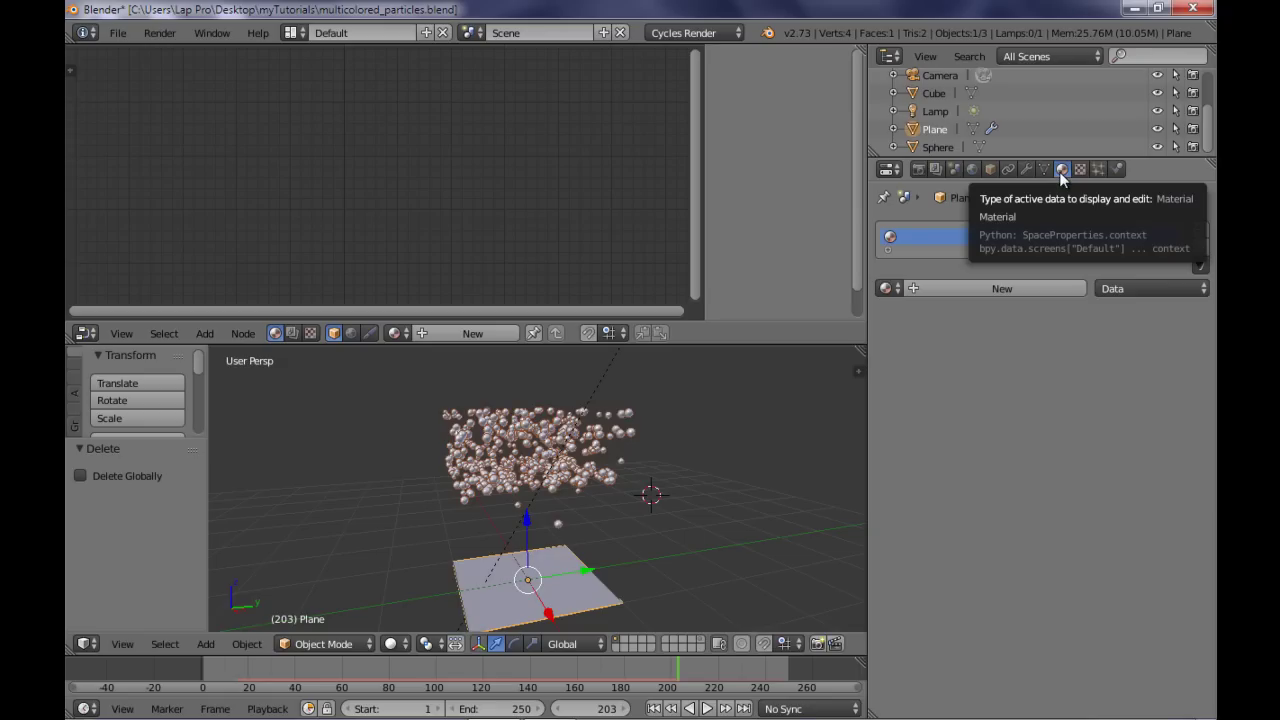
{"action": "left_click", "coordinate": [1046, 287]}
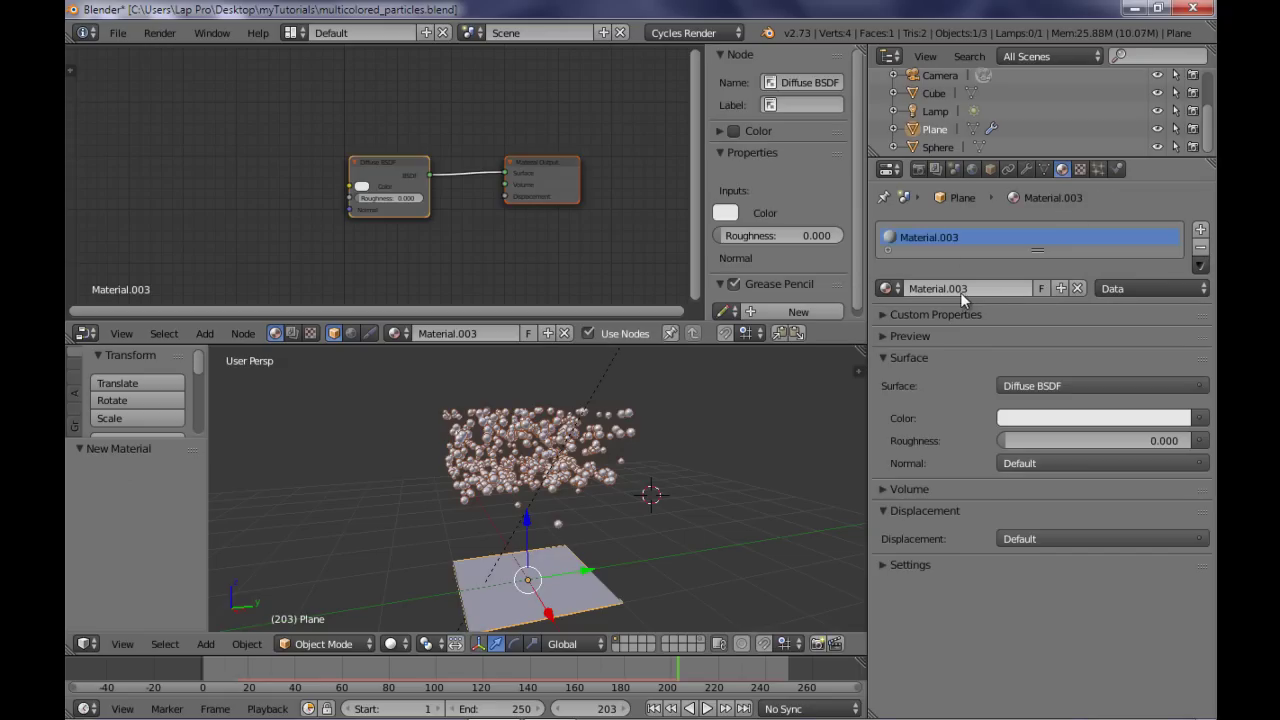
{"action": "left_click", "coordinate": [952, 289]}
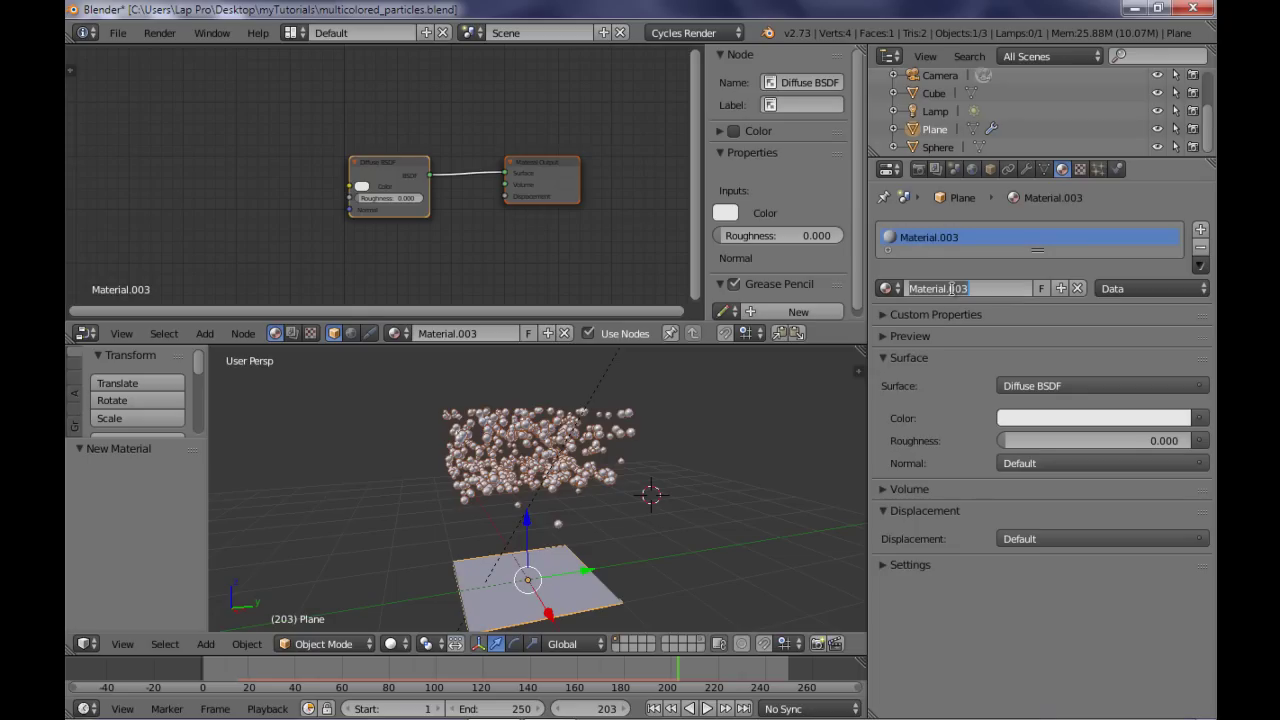
{"action": "type", "text": "multicolor"}
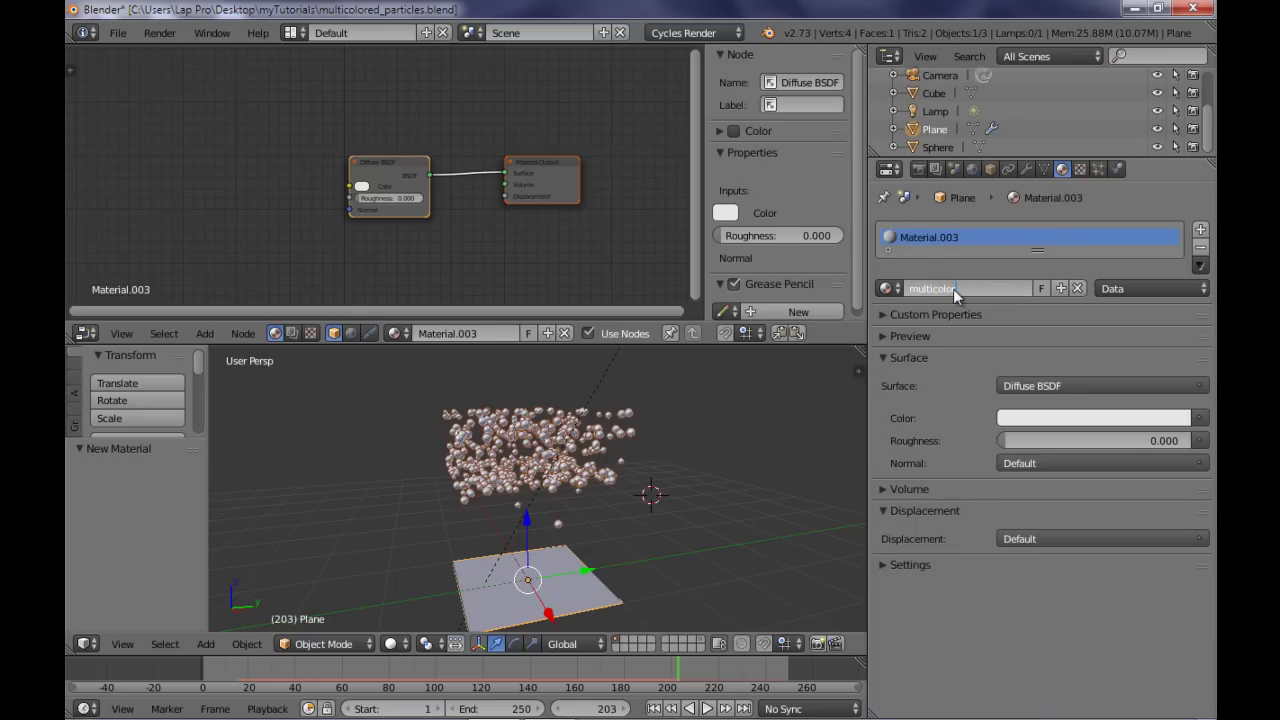
{"action": "key", "text": "Return"}
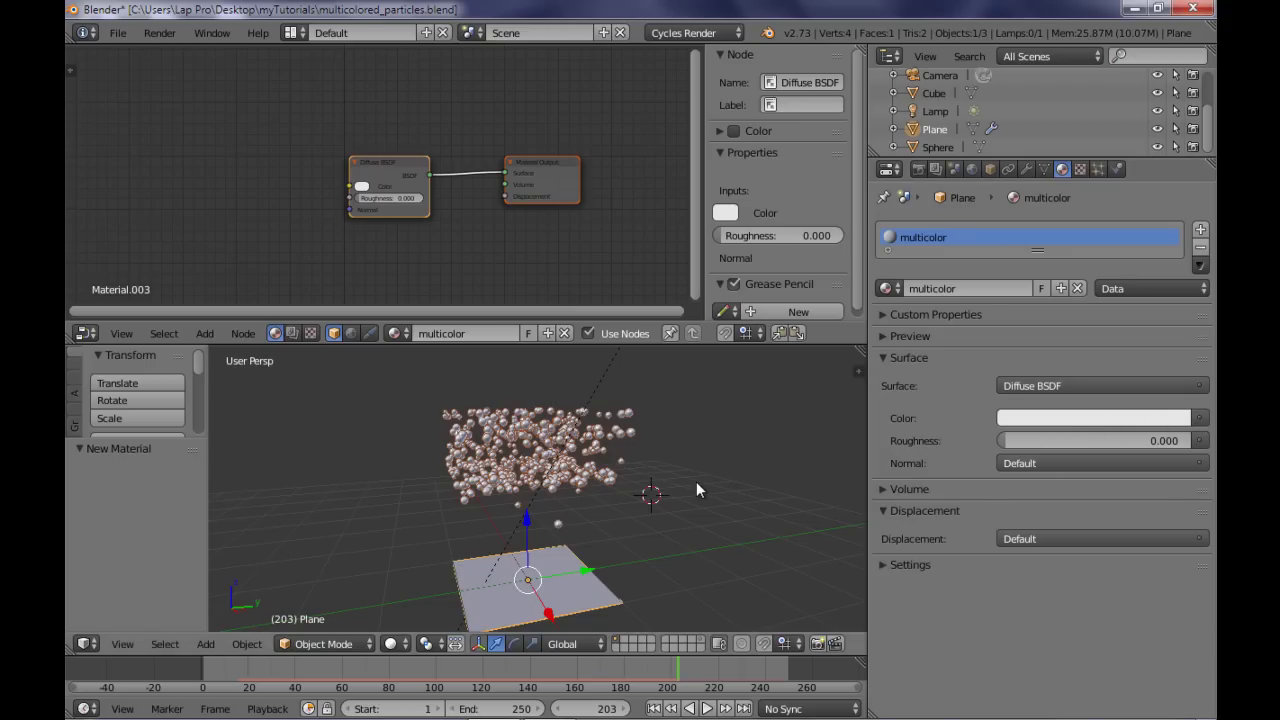
{"action": "key", "text": "F12"}
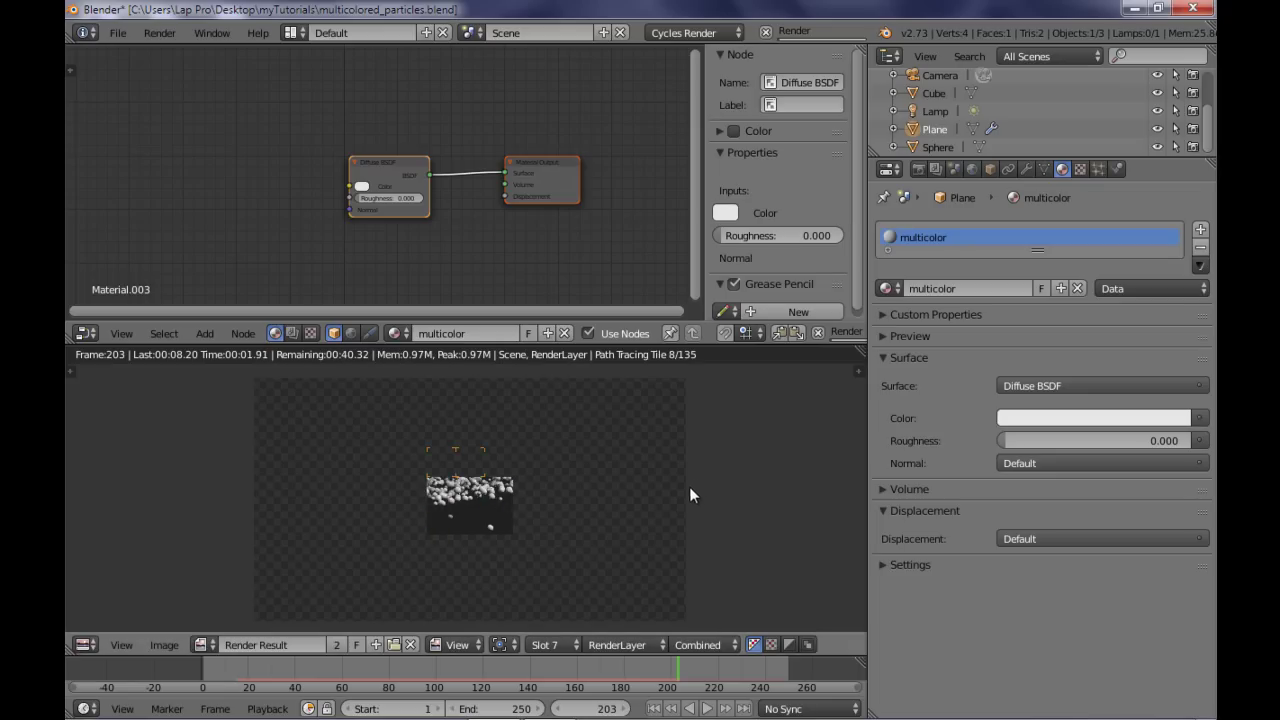
View the finished all-white sphere render of frame 203 enlarged to fill the window
{"action": "scroll", "coordinate": [613, 495], "scroll_direction": "up", "scroll_amount": 3}
{"action": "key", "text": "ctrl+Up"}
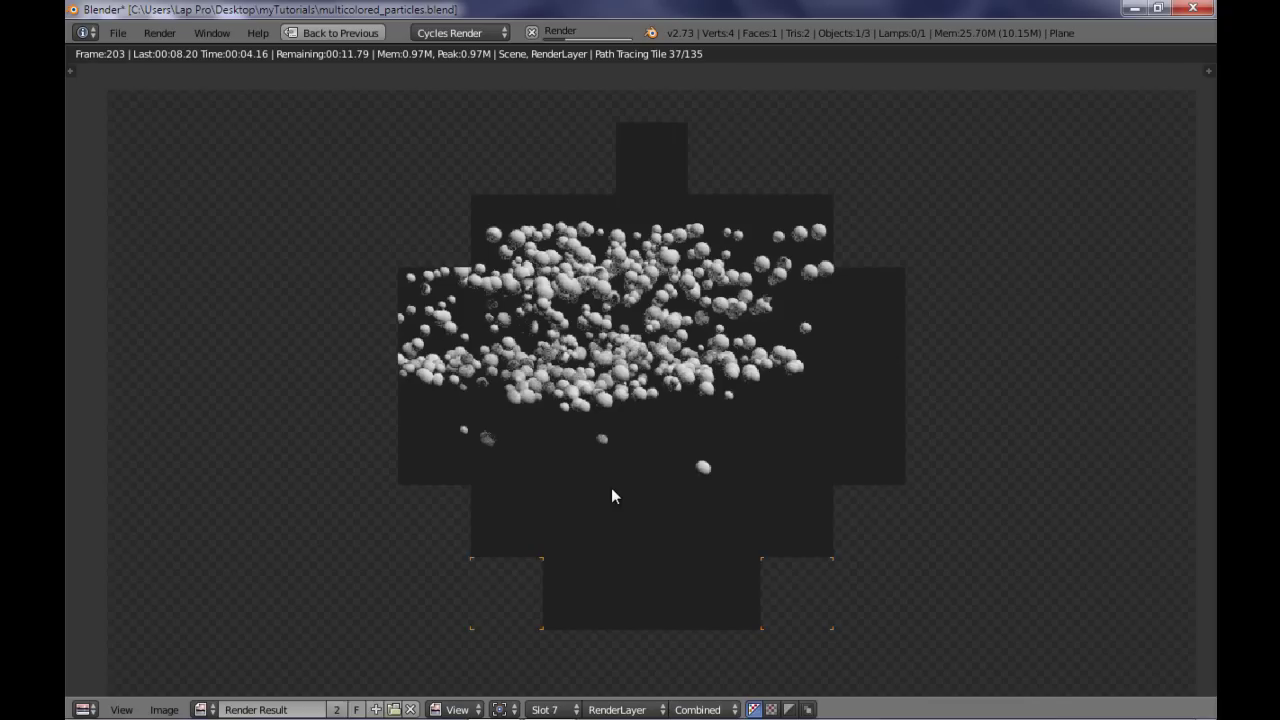
{"action": "middle_click_drag", "start_coordinate": [634, 463], "coordinate": [637, 534]}
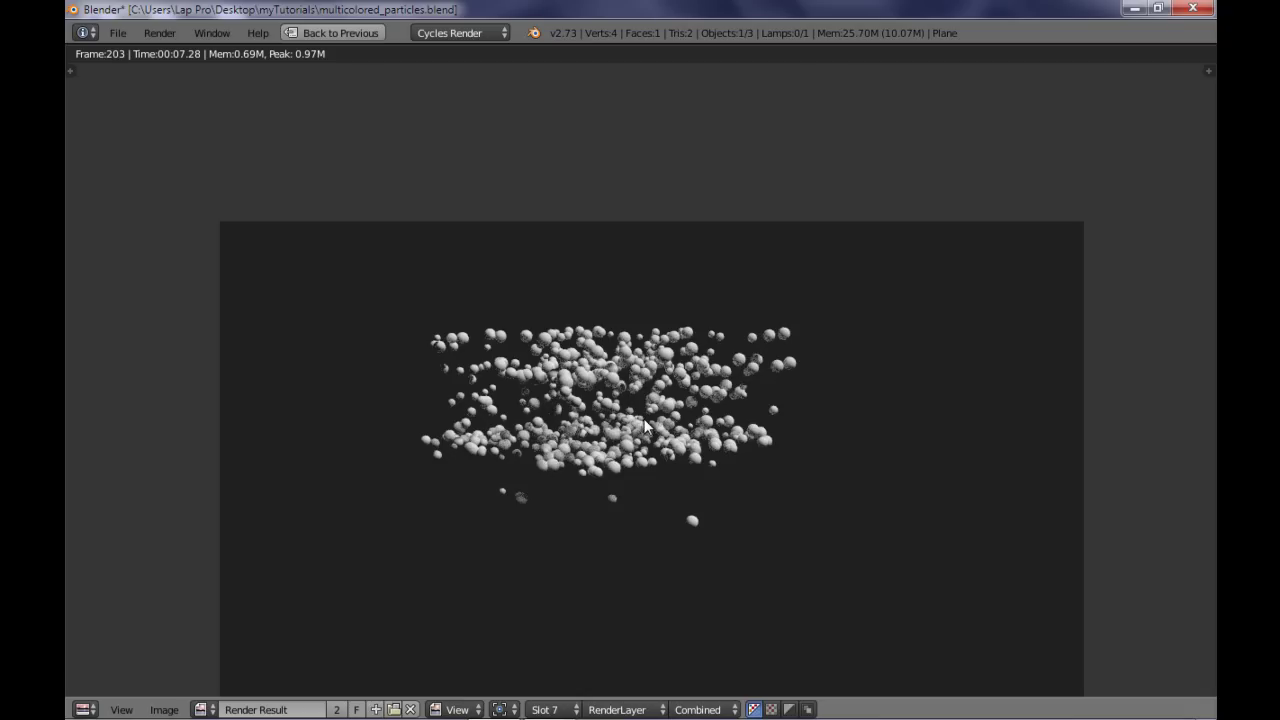
Restore the layout with the 3D scene, then maximize the node editor
{"action": "key", "text": "ctrl+Up"}
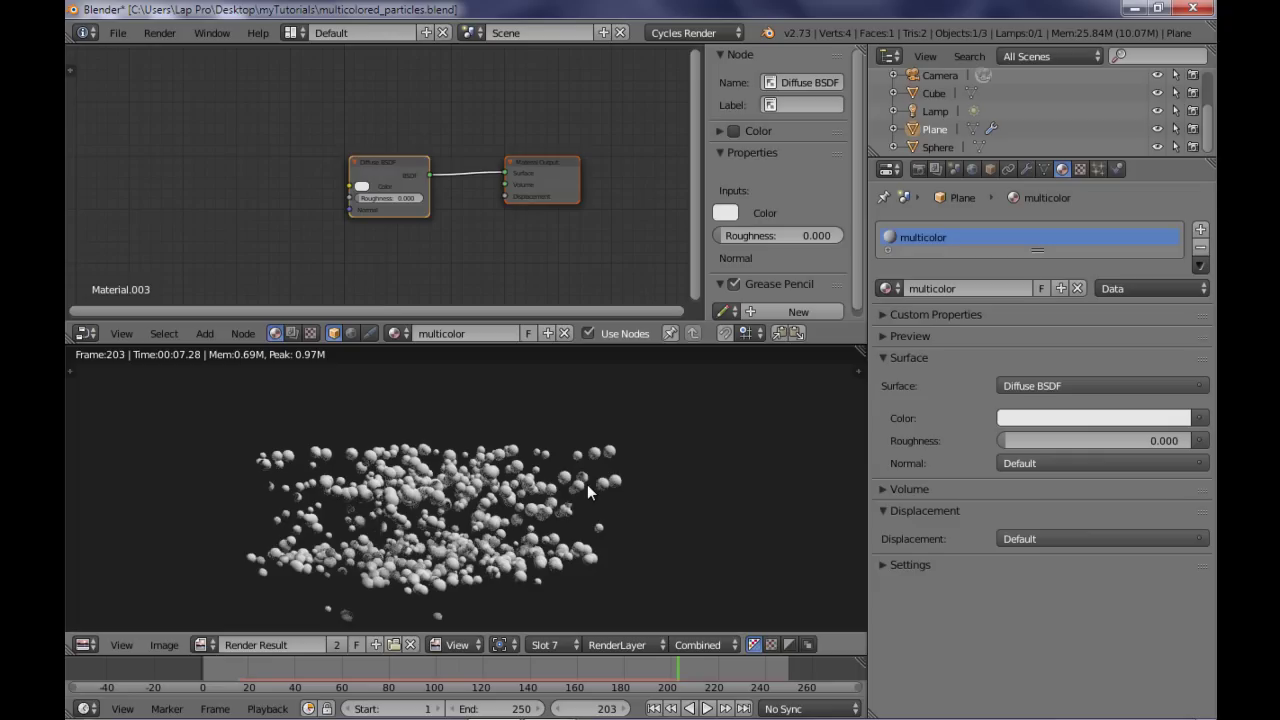
{"action": "key", "text": "Escape"}
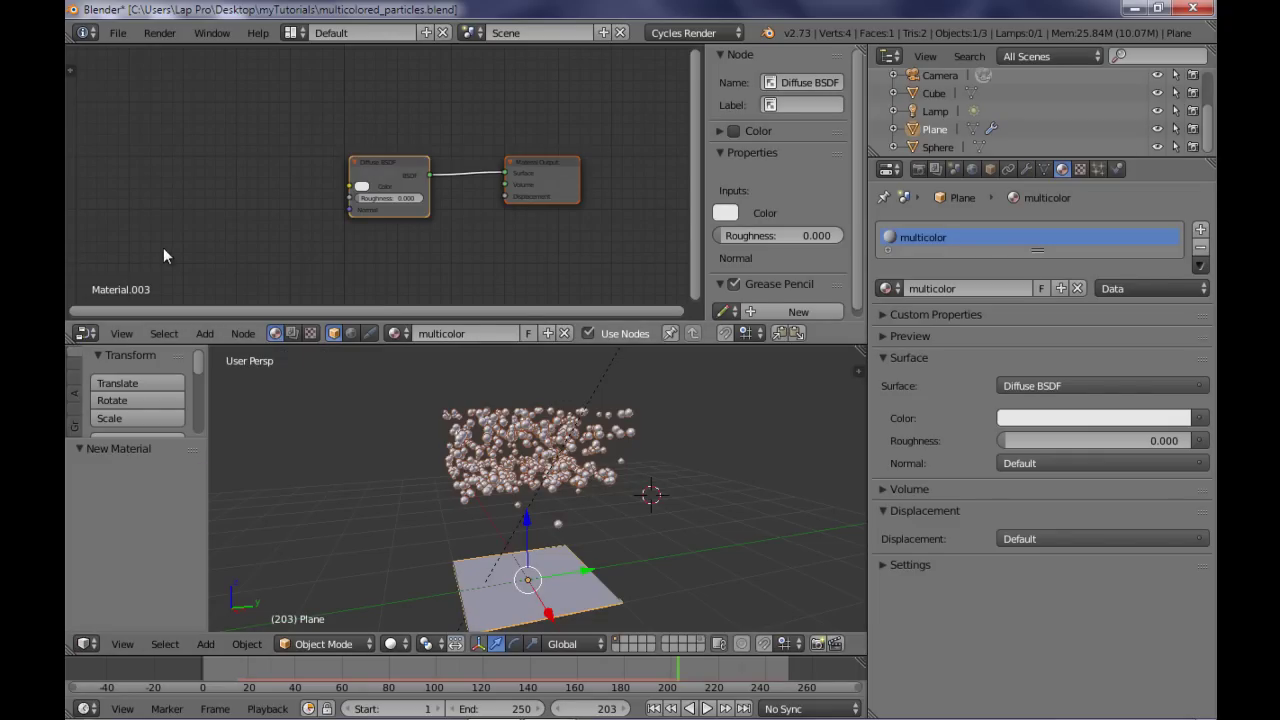
{"action": "key", "text": "ctrl+Up"}
Place a Particle Info node left of the Diffuse BSDF, then restore the full workspace layout
{"action": "middle_click_drag", "start_coordinate": [336, 460], "coordinate": [568, 433]}
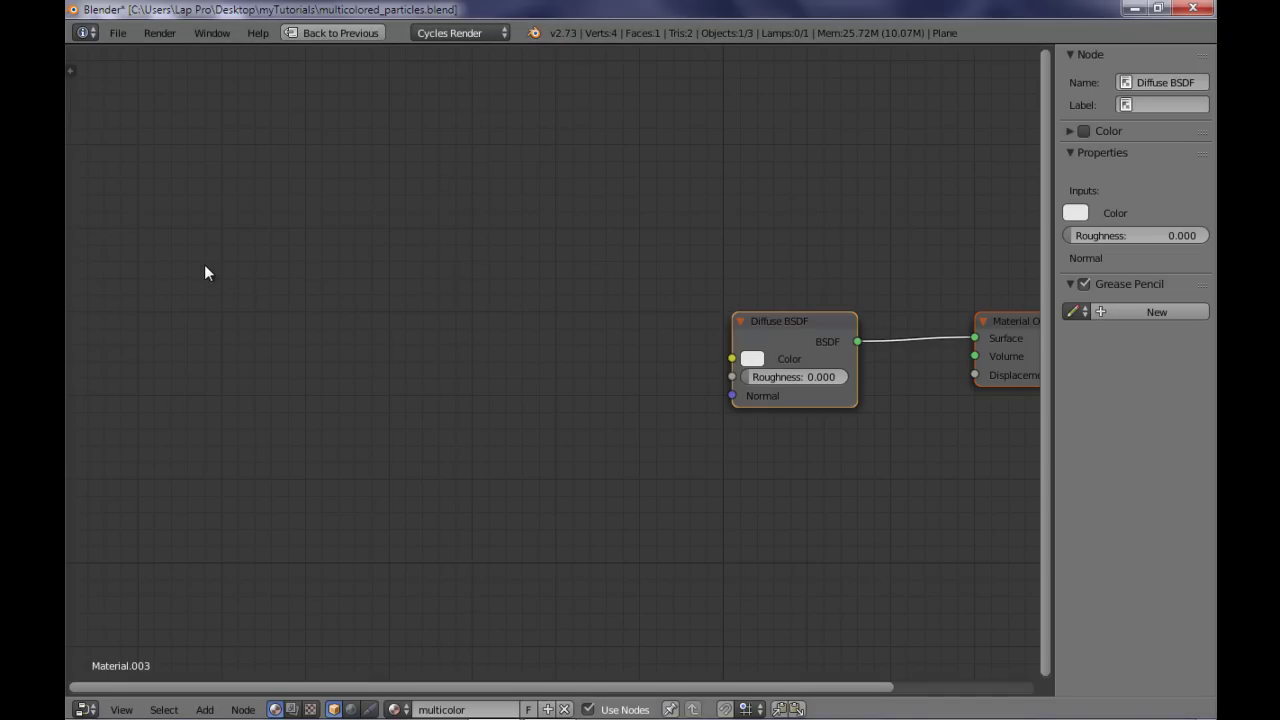
{"action": "key", "text": "shift+a"}
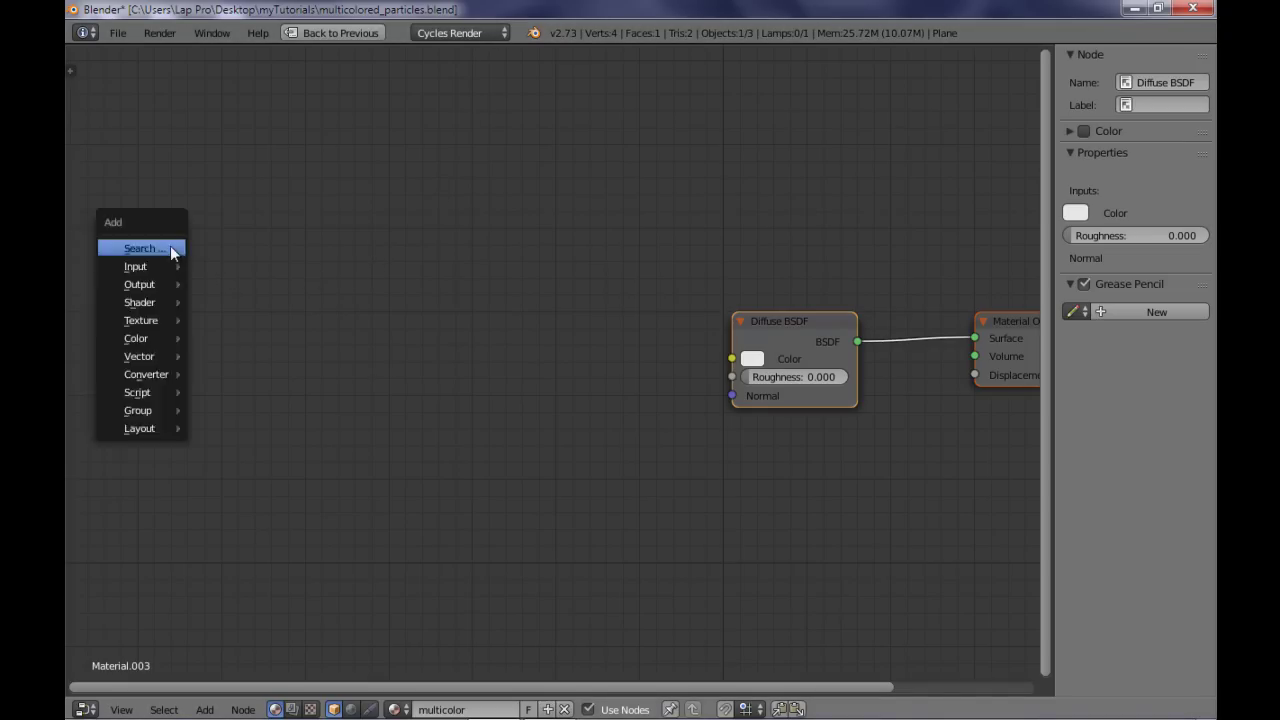
{"action": "mouse_move", "coordinate": [157, 262]}
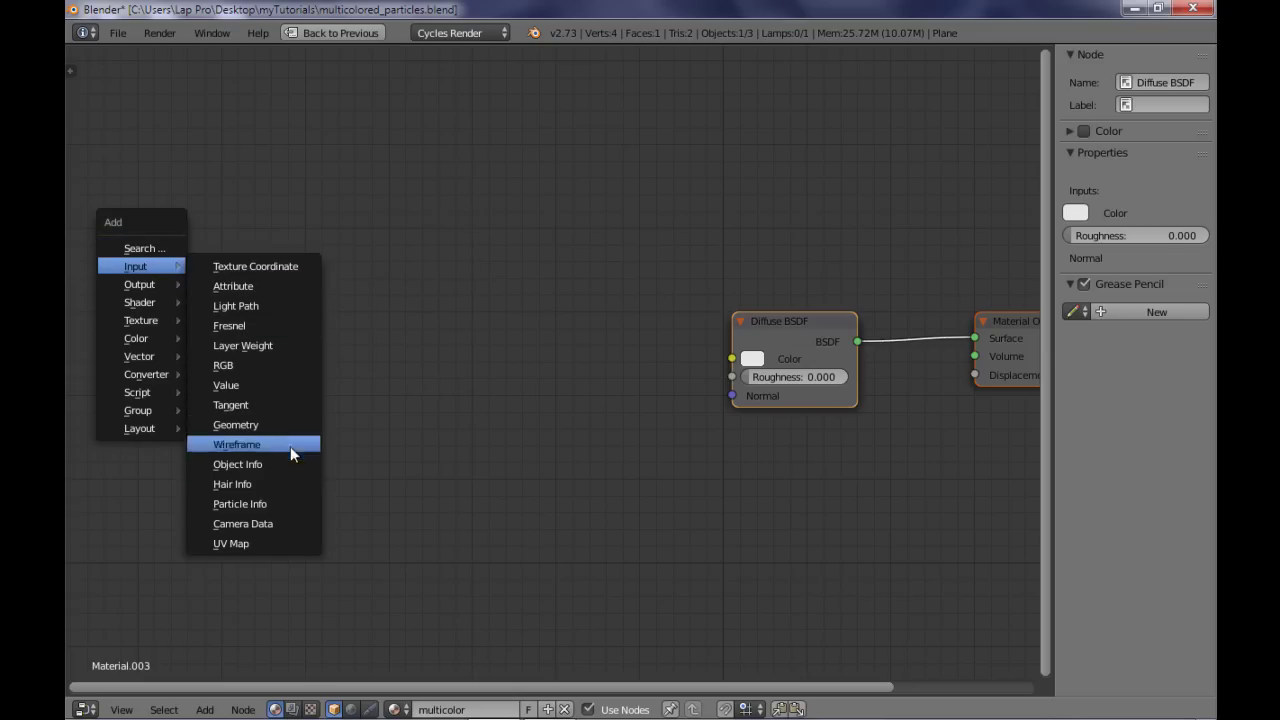
{"action": "left_click", "coordinate": [286, 503]}
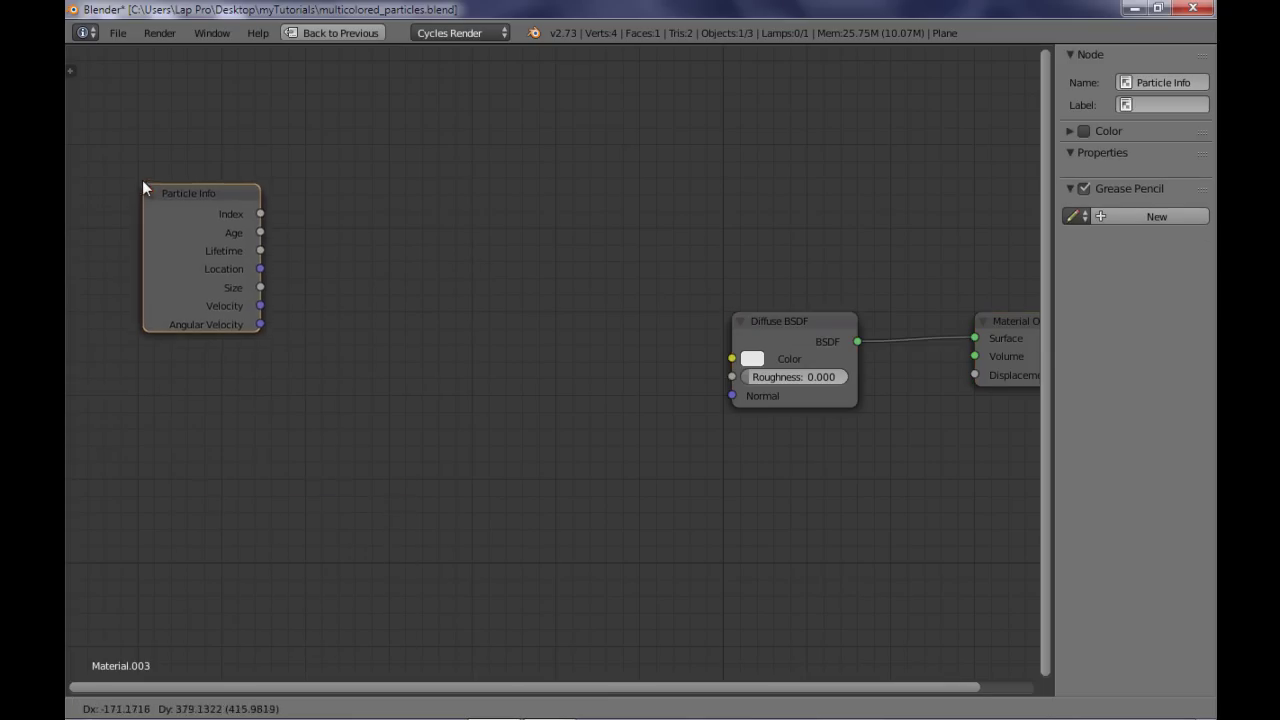
{"action": "left_click", "coordinate": [152, 203]}
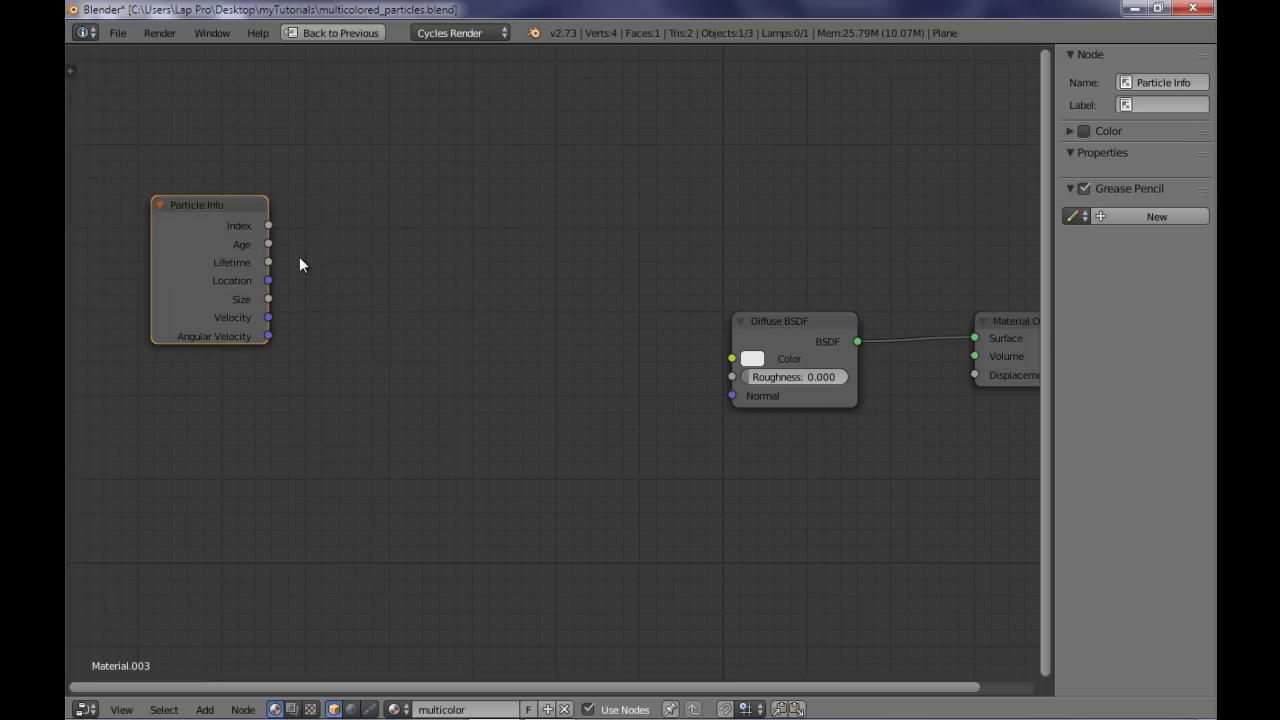
{"action": "key", "text": "ctrl+Up"}
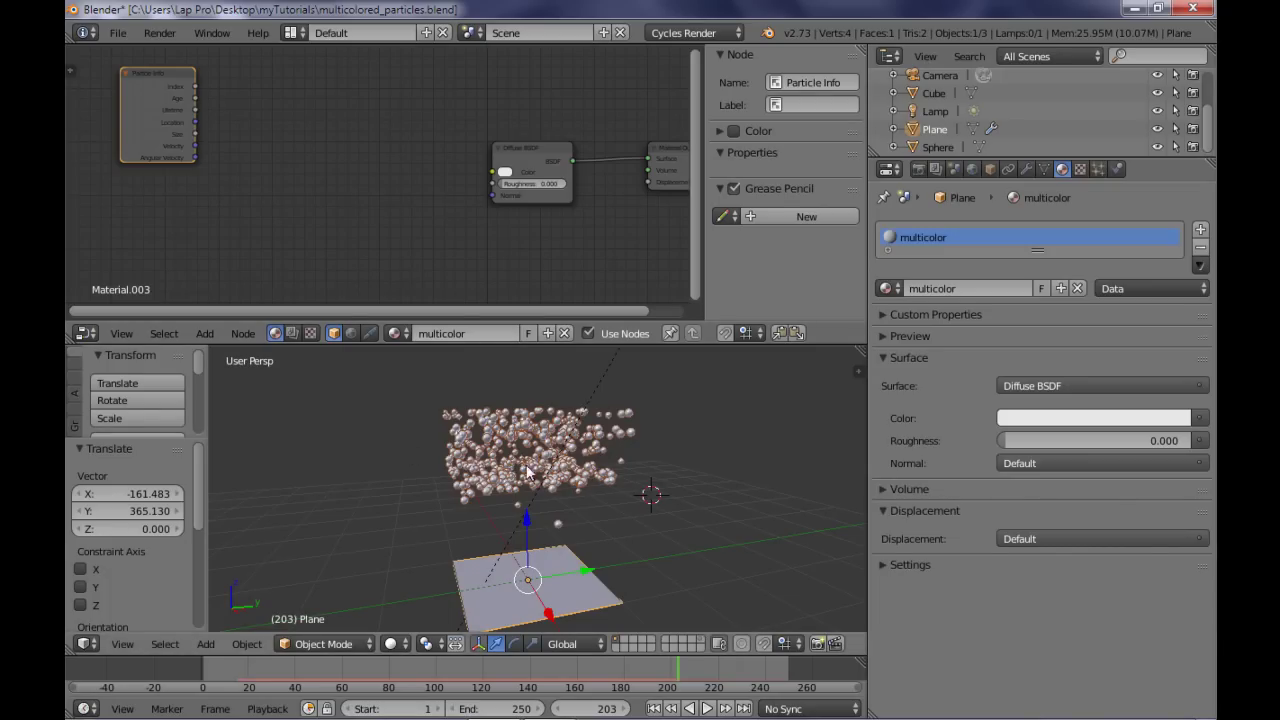
Set the particle system's viewport display to Point with Number labels enabled
{"action": "left_click", "coordinate": [1097, 170]}
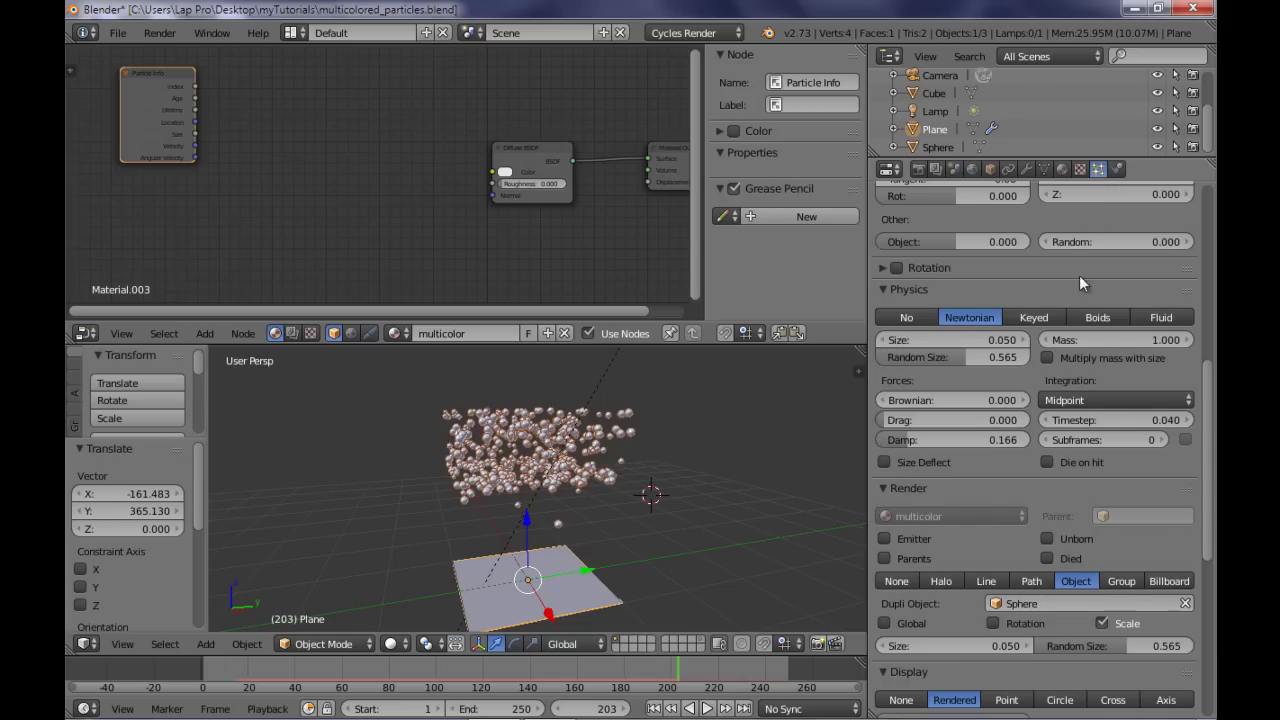
{"action": "scroll", "coordinate": [1064, 368], "scroll_direction": "down", "scroll_amount": 5}
{"action": "scroll", "coordinate": [1027, 434], "scroll_direction": "down", "scroll_amount": 2}
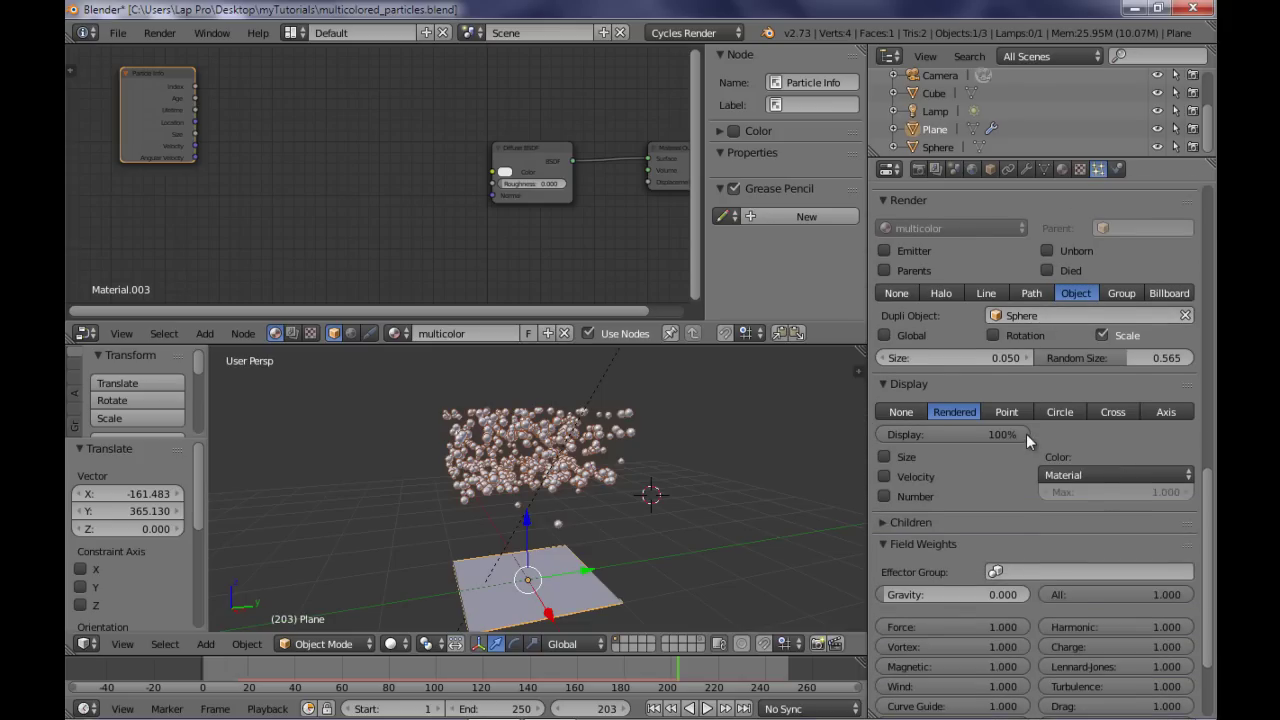
{"action": "left_click", "coordinate": [887, 385]}
{"action": "left_click", "coordinate": [887, 385]}
{"action": "left_click", "coordinate": [1007, 412]}
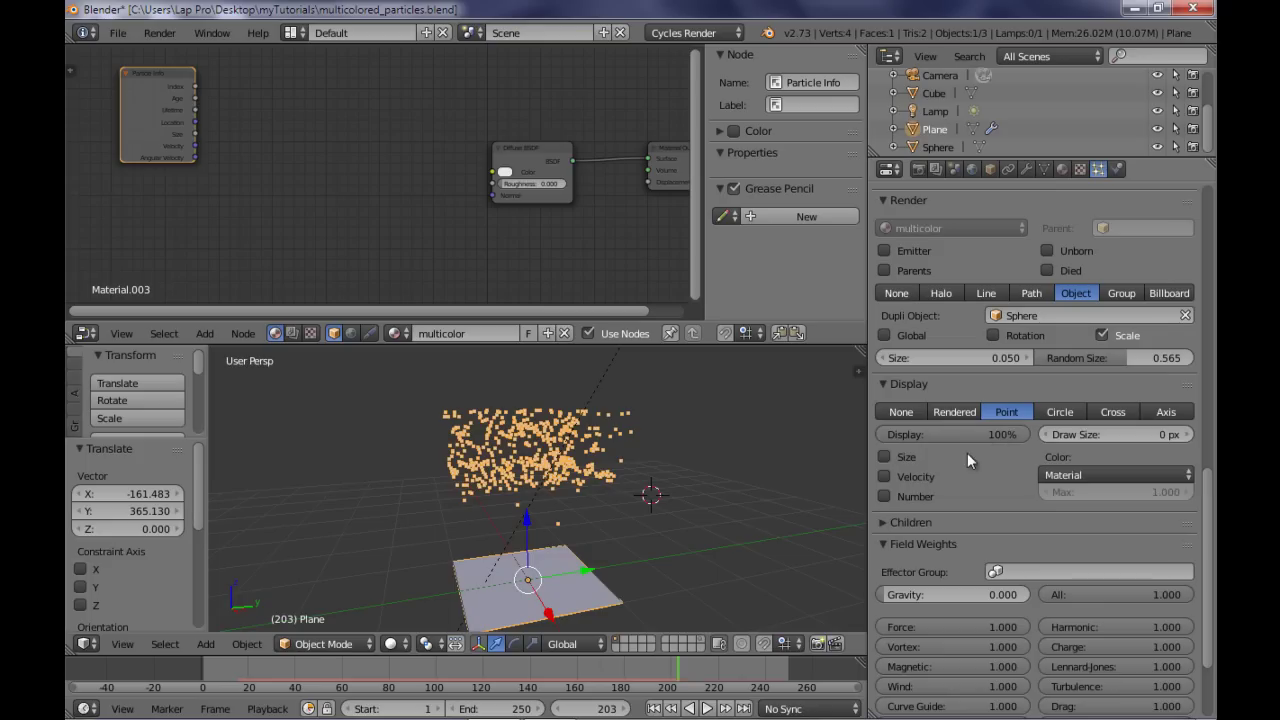
{"action": "left_click", "coordinate": [883, 495]}
{"action": "scroll", "coordinate": [652, 495], "scroll_direction": "up", "scroll_amount": 4}
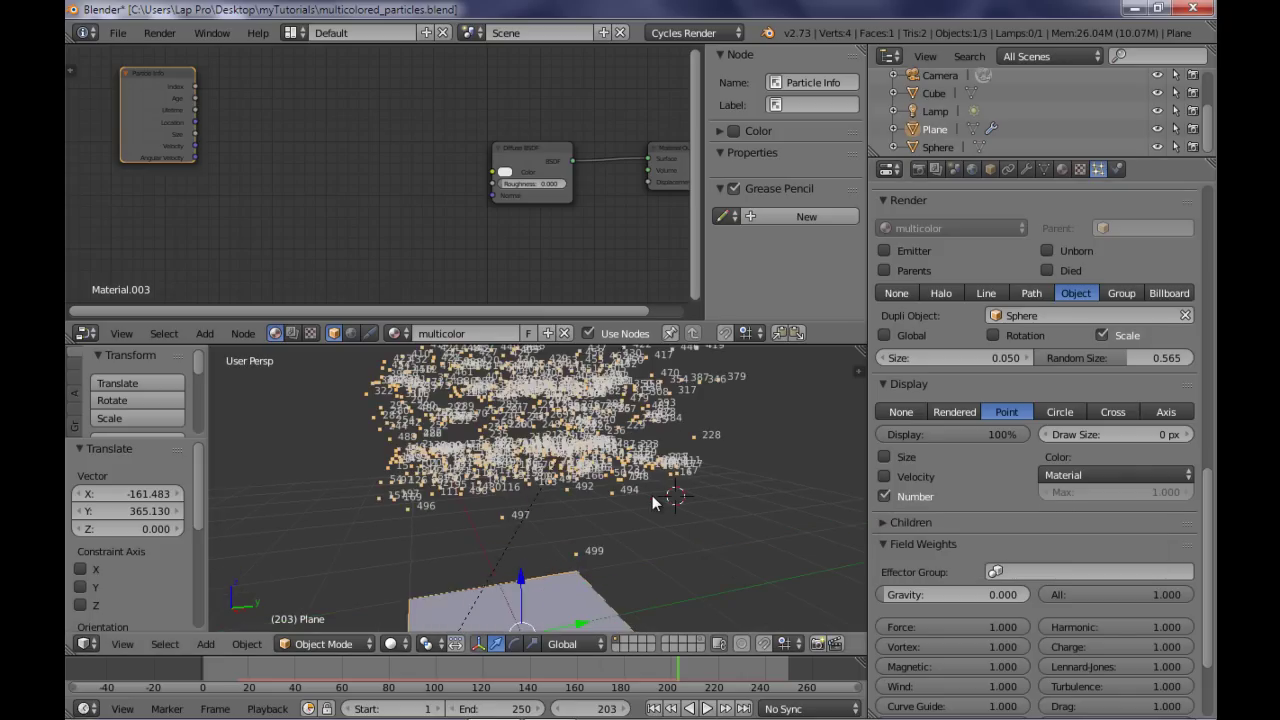
Orbit the maximized 3D view to read the particle index numbers, and nudge the Particle Info node
{"action": "key", "text": "ctrl+Up"}
{"action": "middle_click_drag", "start_coordinate": [680, 389], "coordinate": [566, 466]}
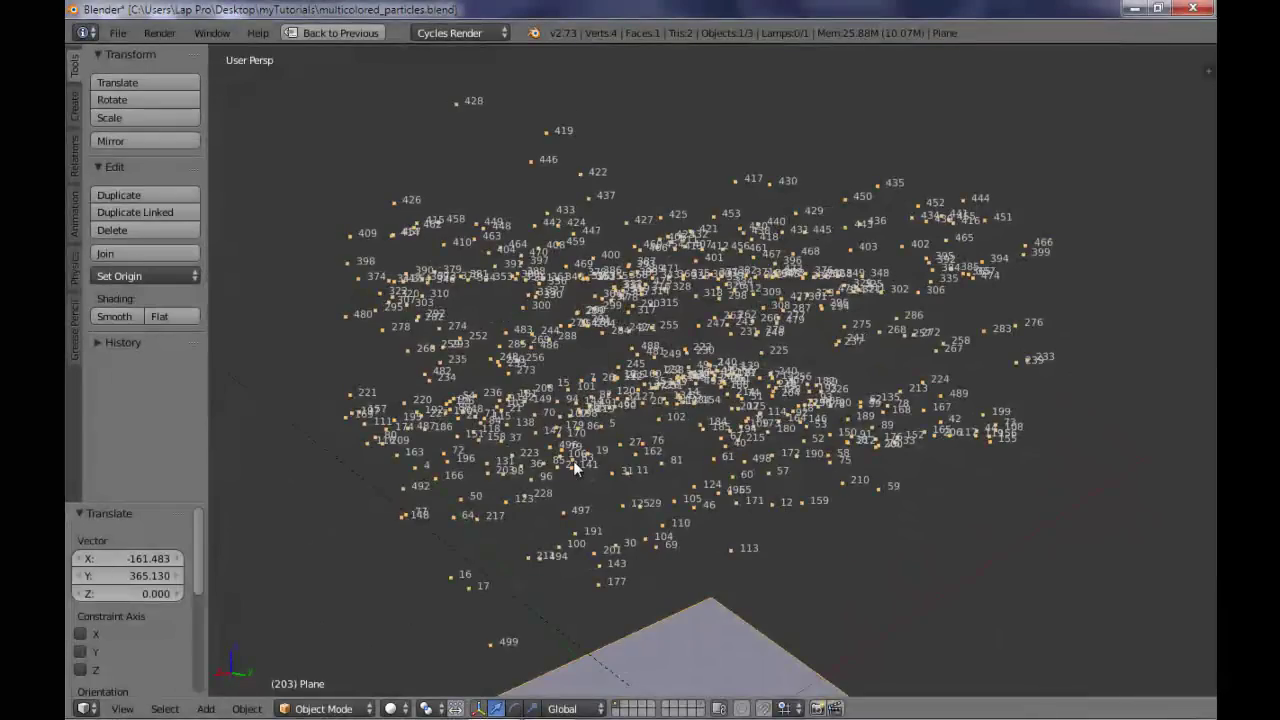
{"action": "scroll", "coordinate": [571, 466], "scroll_direction": "up", "scroll_amount": 2}
{"action": "scroll", "coordinate": [619, 457], "scroll_direction": "up", "scroll_amount": 4}
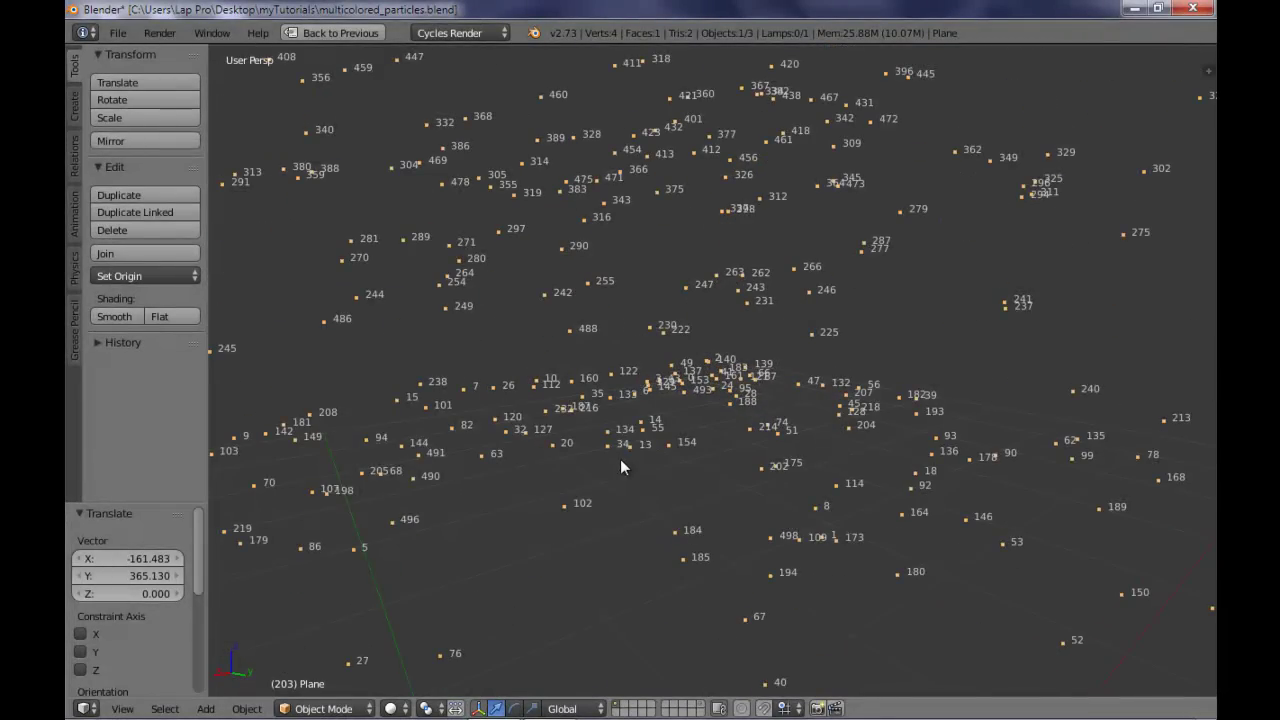
{"action": "scroll", "coordinate": [620, 459], "scroll_direction": "down", "scroll_amount": 6}
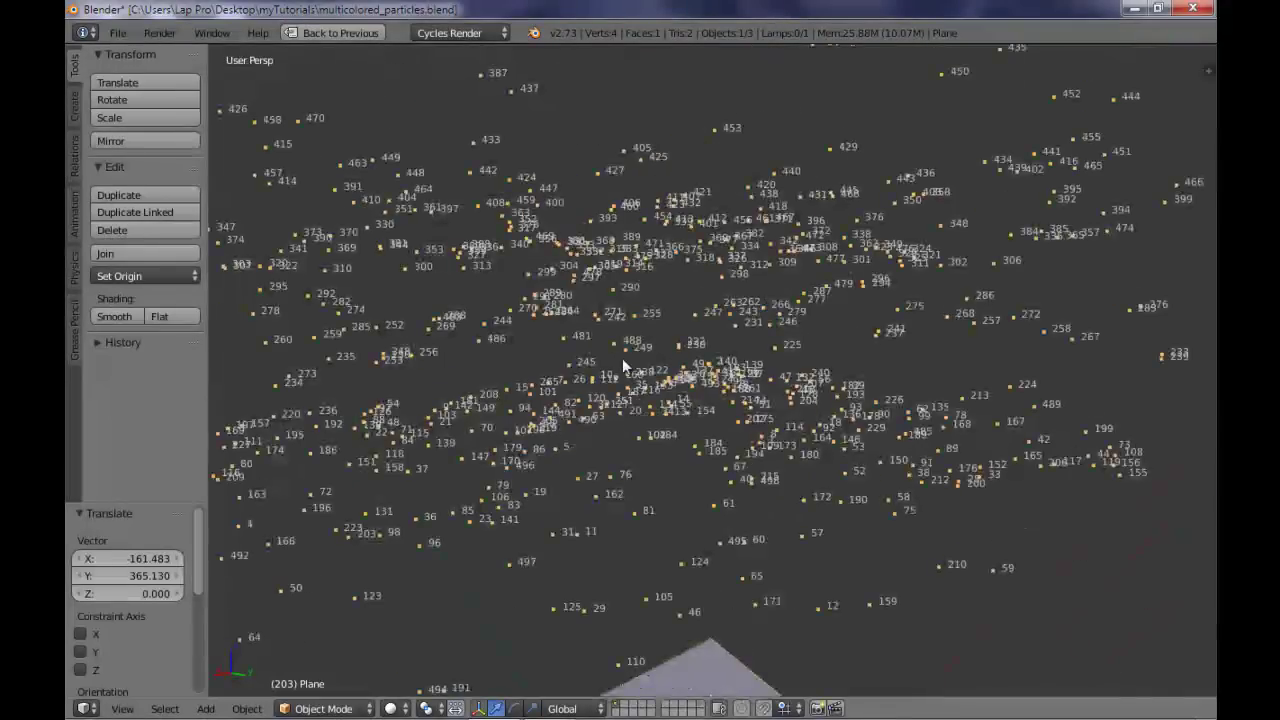
{"action": "middle_click_drag", "start_coordinate": [701, 373], "coordinate": [826, 411]}
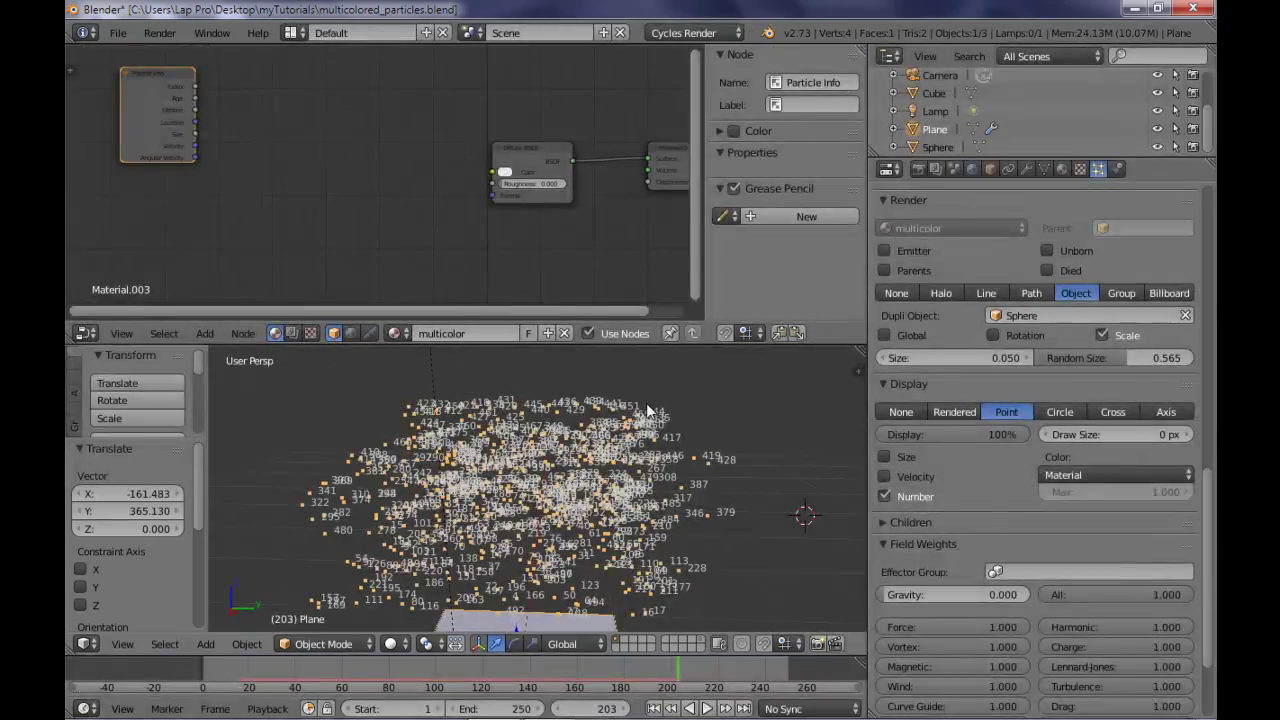
{"action": "left_click_drag", "start_coordinate": [160, 82], "coordinate": [154, 99]}
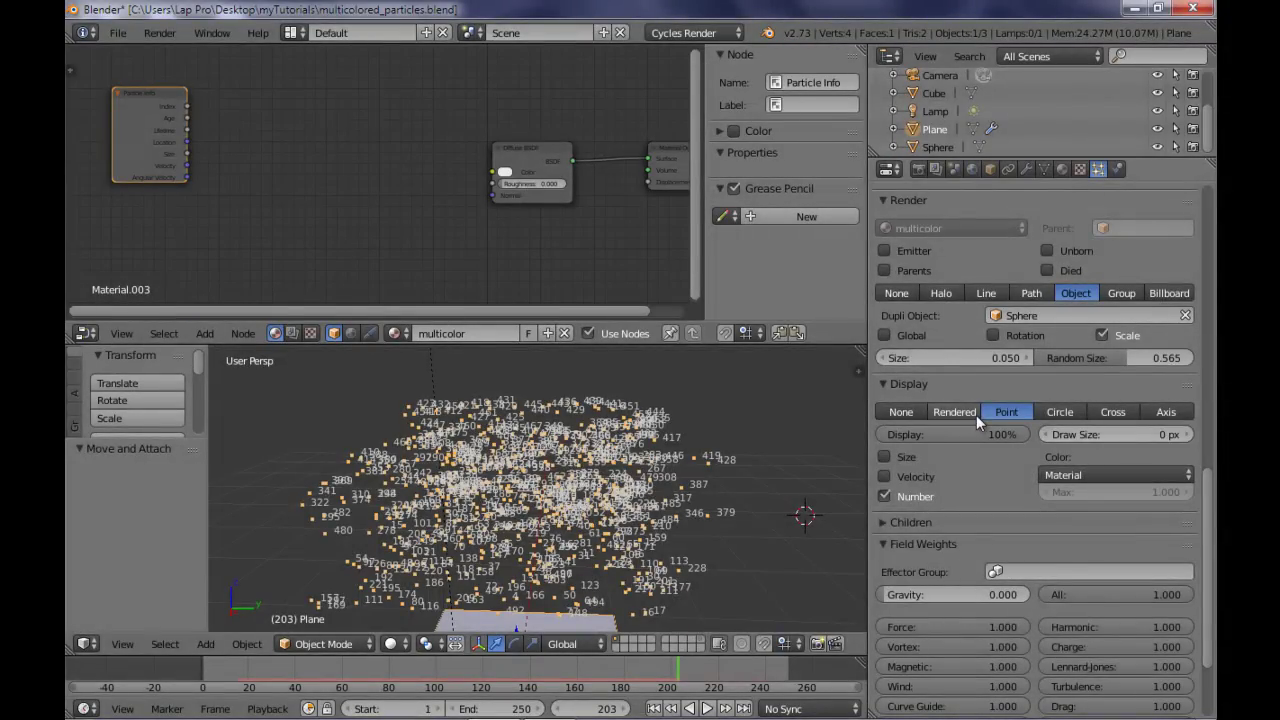
Draw the particles as shaded spheres again and reposition Particle Info in the enlarged node editor
{"action": "left_click", "coordinate": [976, 415]}
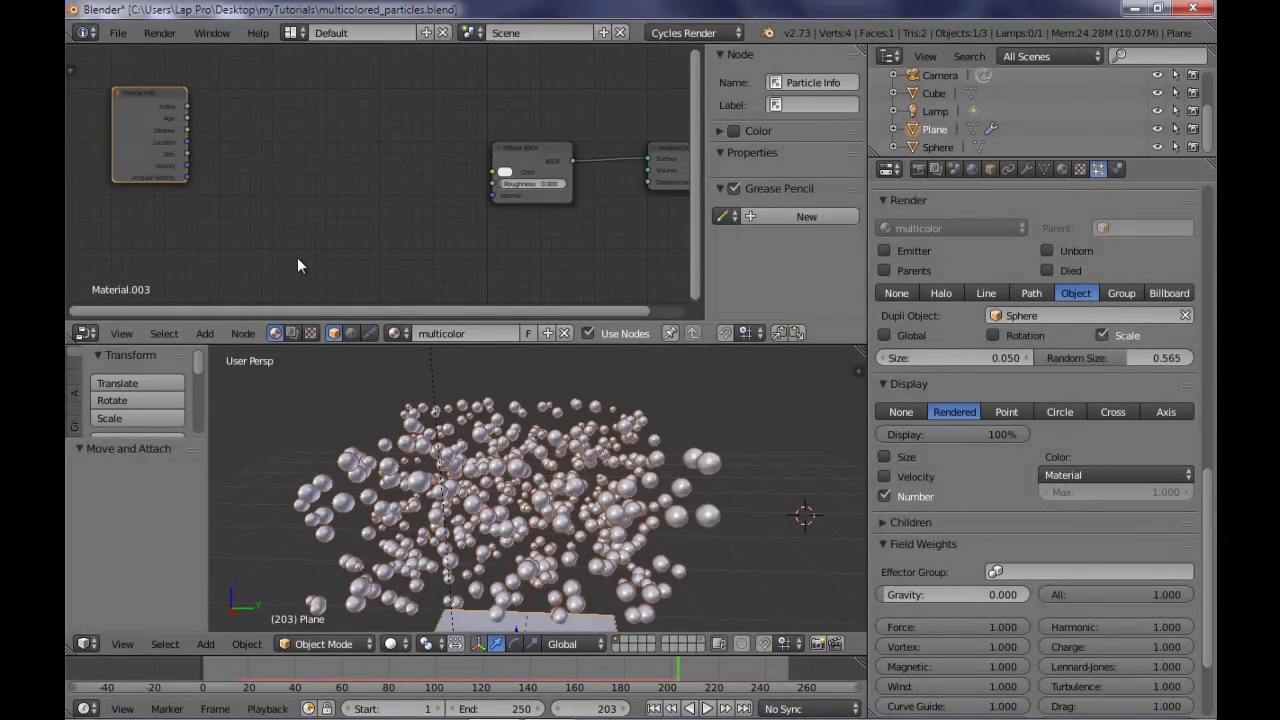
{"action": "key", "text": "shift+space"}
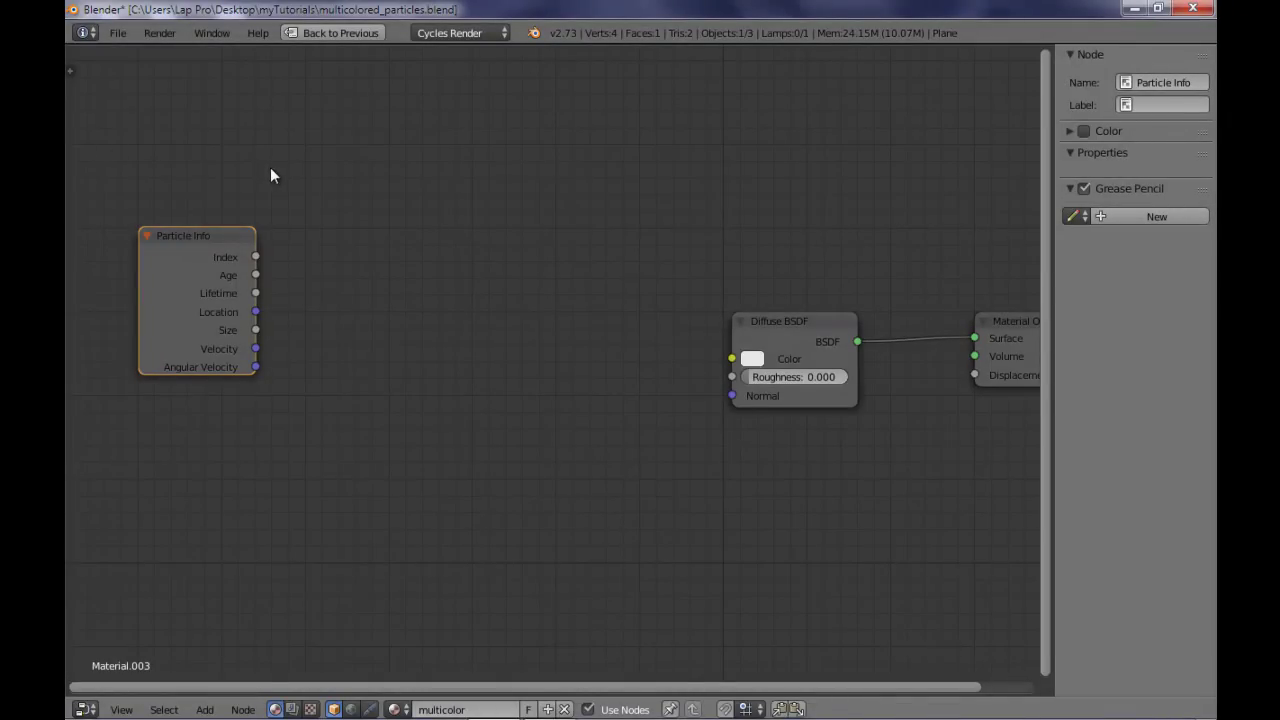
{"action": "left_click_drag", "start_coordinate": [211, 238], "coordinate": [198, 263]}
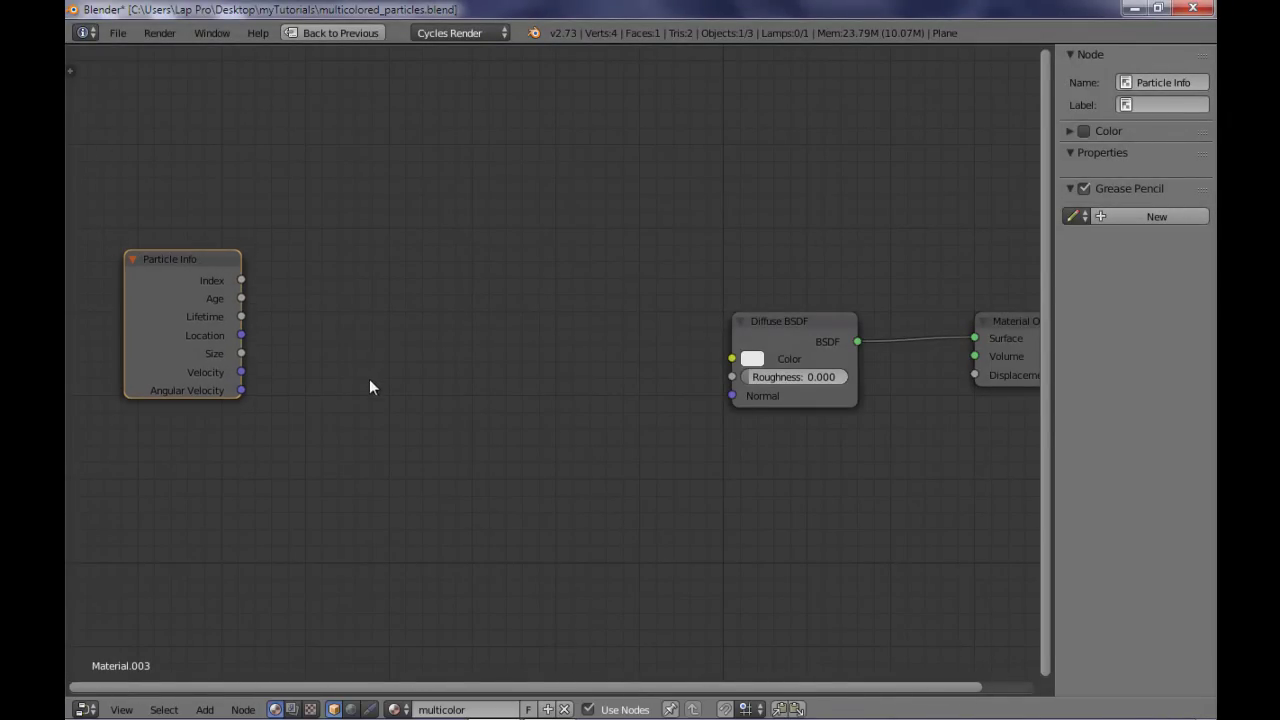
Add a Math node beside Particle Info and restore the full layout
{"action": "key", "text": "shift+a"}
{"action": "mouse_move", "coordinate": [356, 480]}
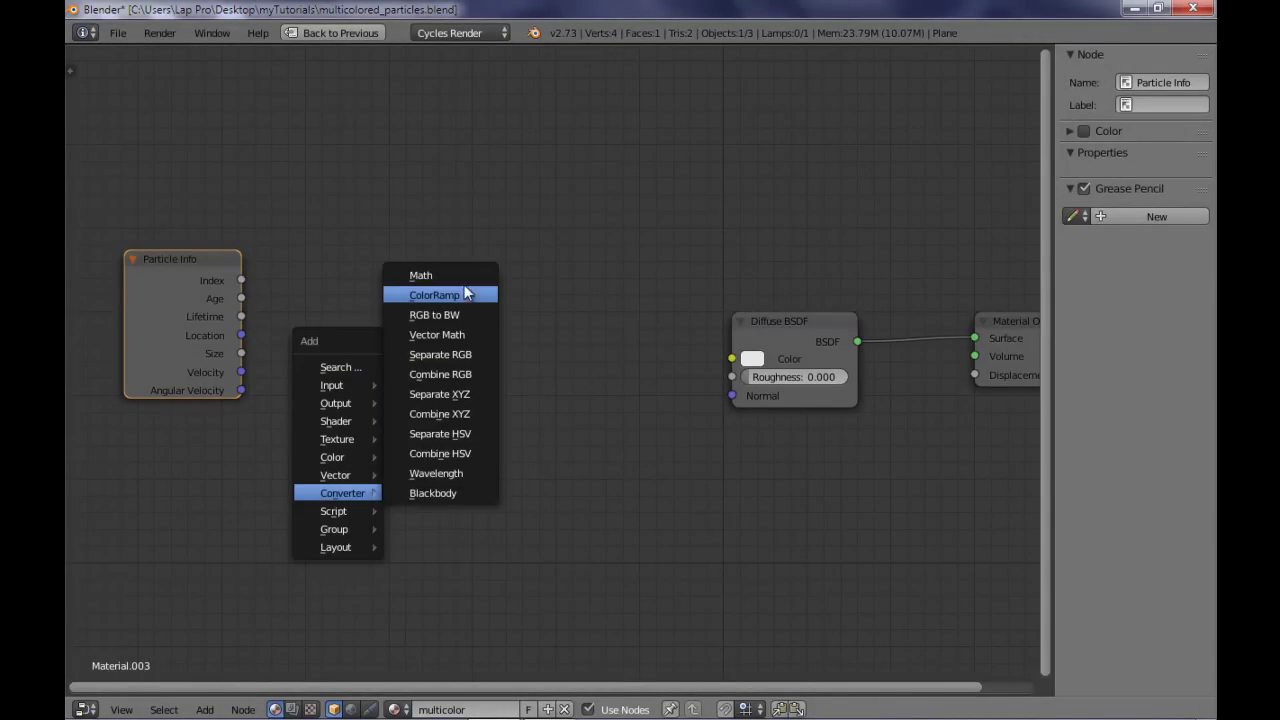
{"action": "left_click", "coordinate": [465, 281]}
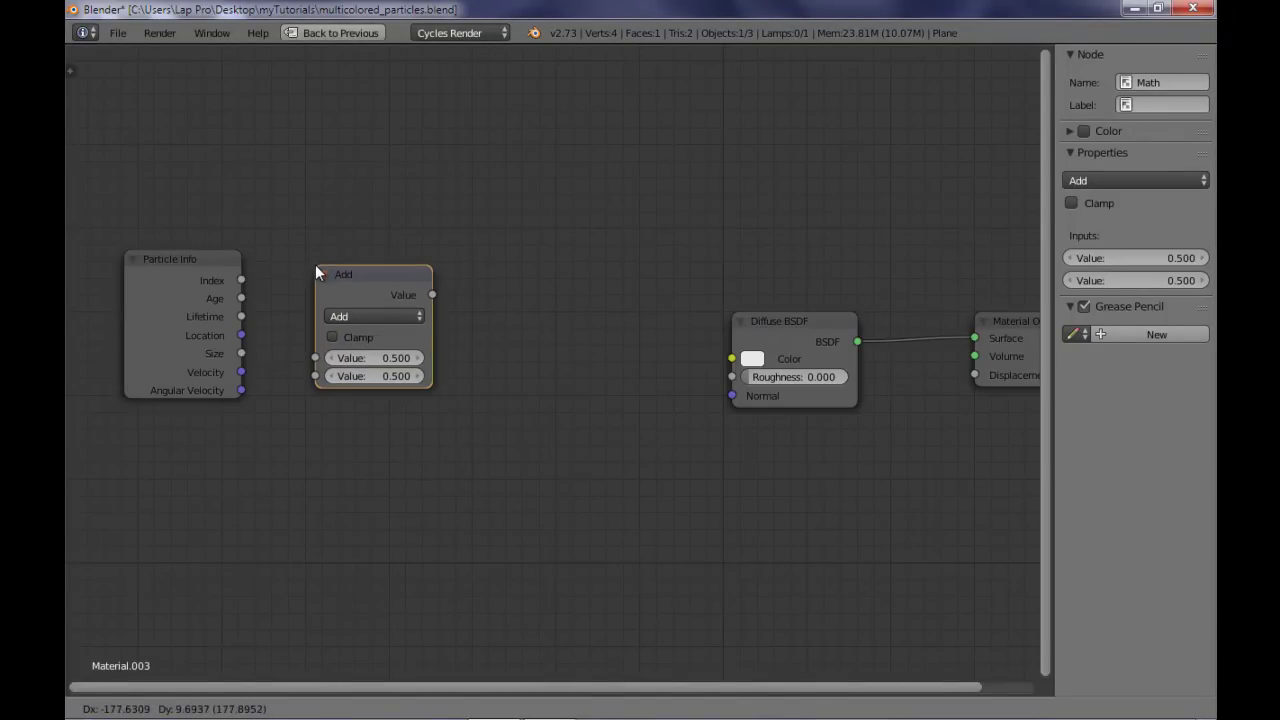
{"action": "left_click", "coordinate": [318, 264]}
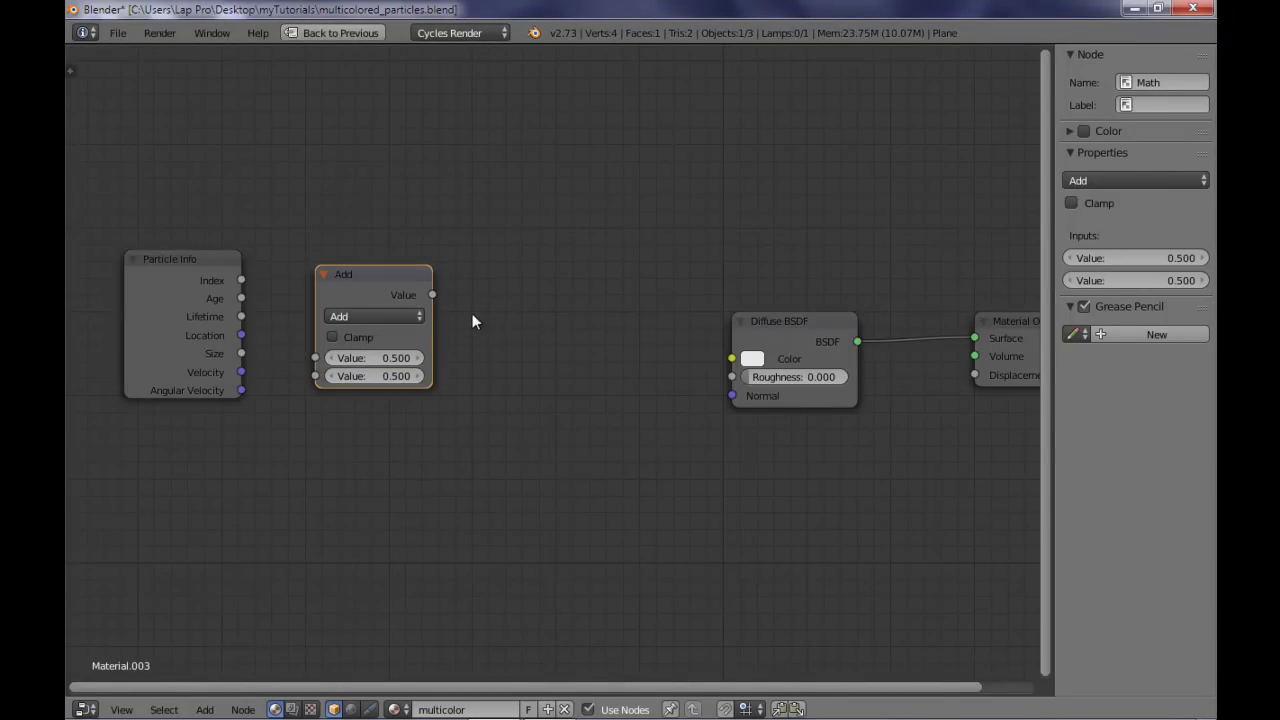
{"action": "key", "text": "ctrl+Up"}
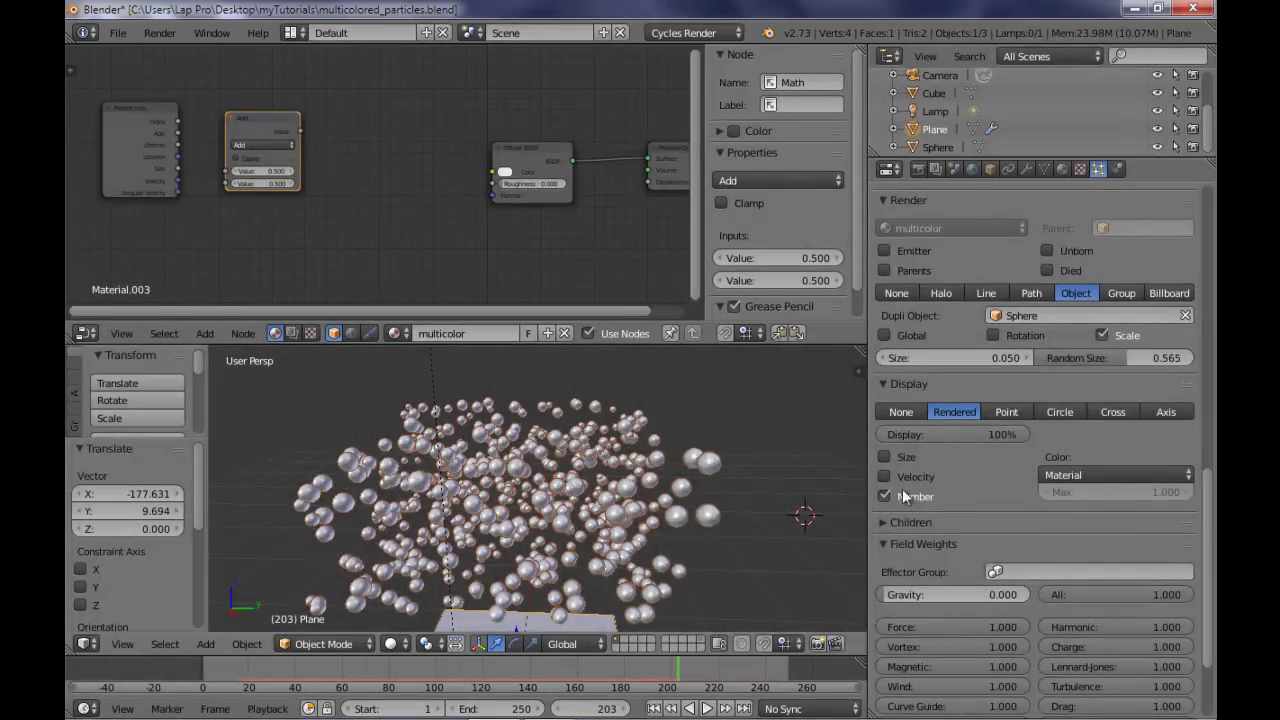
Display the 500 particles as numbered points and zoom the 3D view to read their indices
{"action": "left_click", "coordinate": [1006, 411]}
{"action": "scroll", "coordinate": [632, 484], "scroll_direction": "up", "scroll_amount": 6}
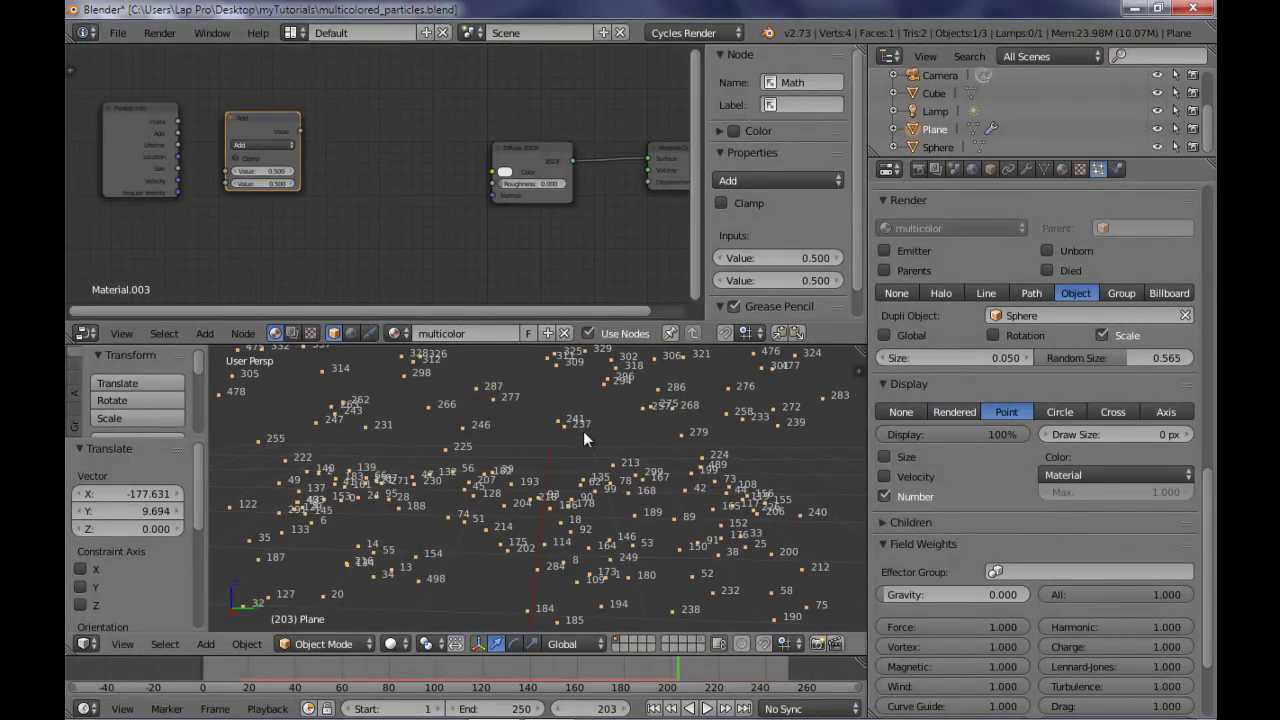
{"action": "scroll", "coordinate": [584, 419], "scroll_direction": "up", "scroll_amount": 2}
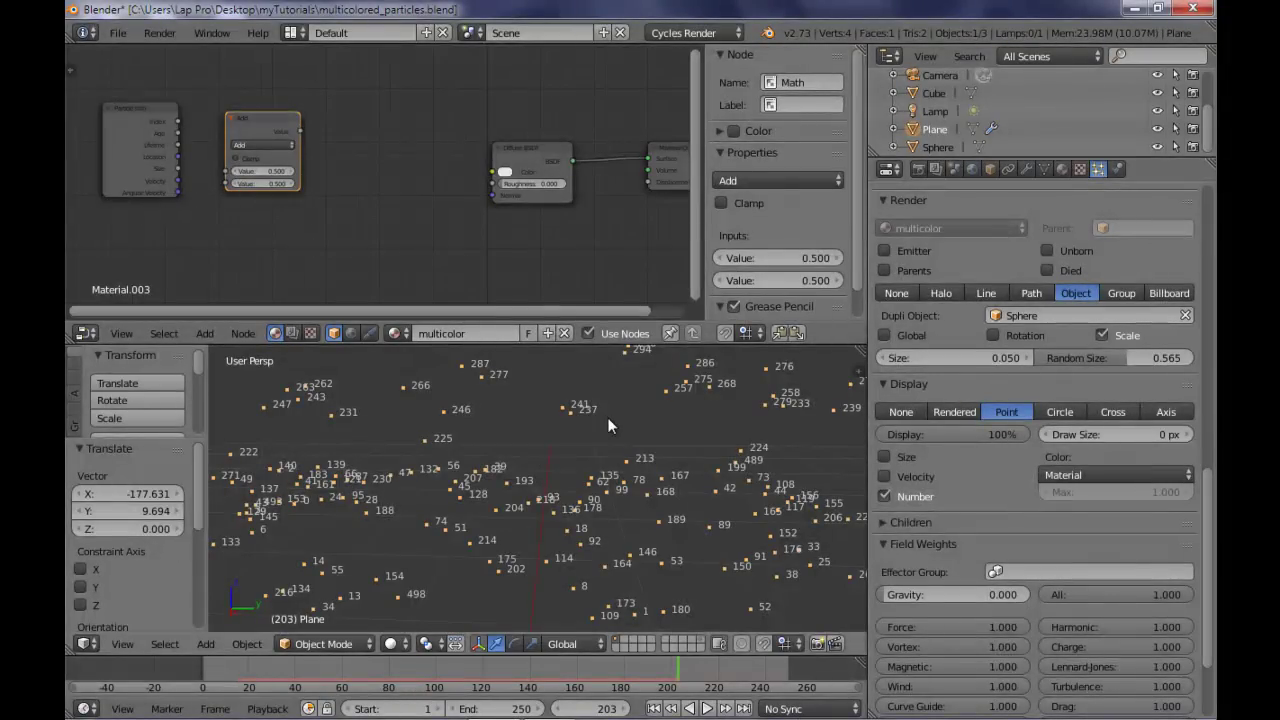
{"action": "scroll", "coordinate": [1152, 323], "scroll_direction": "up", "scroll_amount": 15}
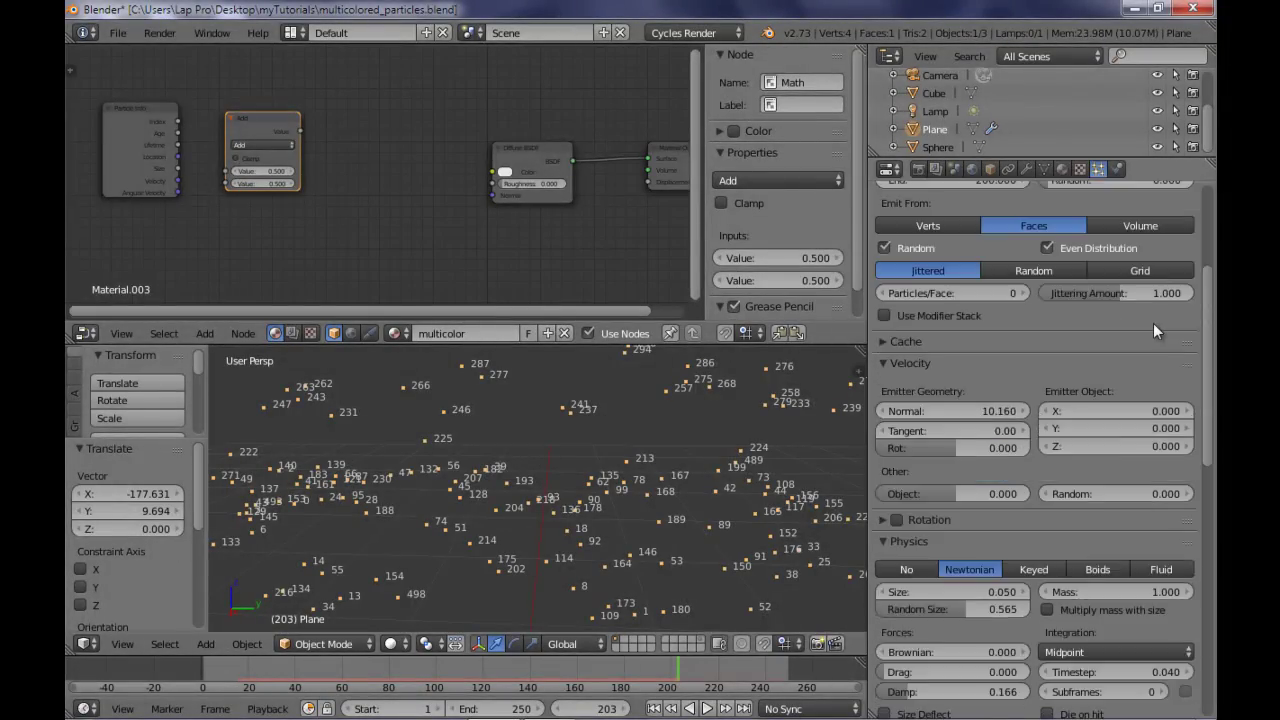
{"action": "scroll", "coordinate": [1153, 323], "scroll_direction": "up", "scroll_amount": 5}
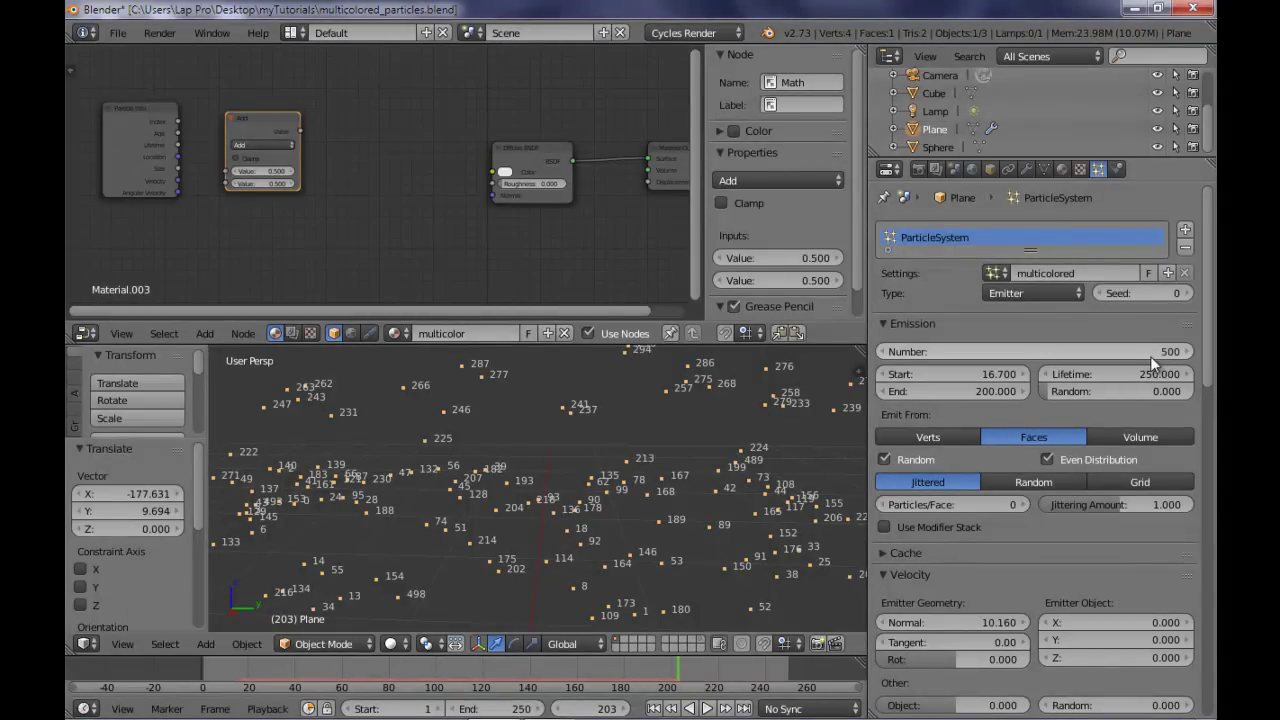
{"action": "scroll", "coordinate": [620, 478], "scroll_direction": "down", "scroll_amount": 2}
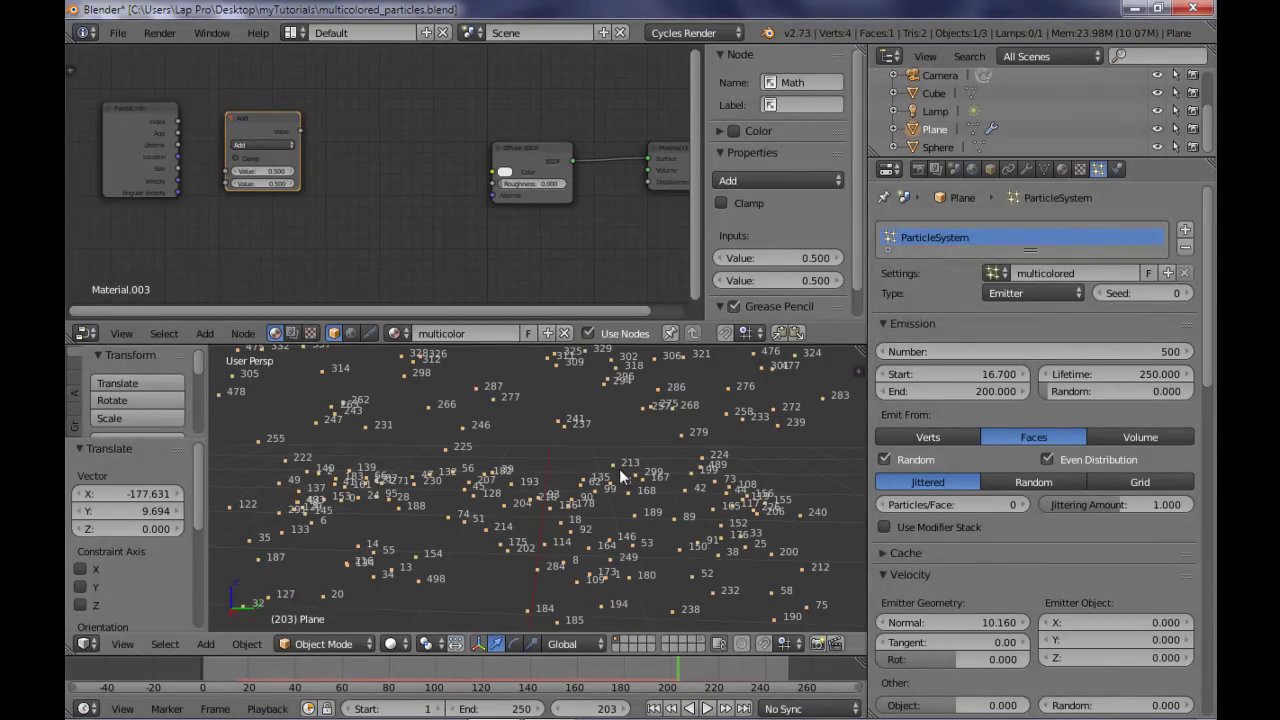
{"action": "scroll", "coordinate": [622, 443], "scroll_direction": "down", "scroll_amount": 2}
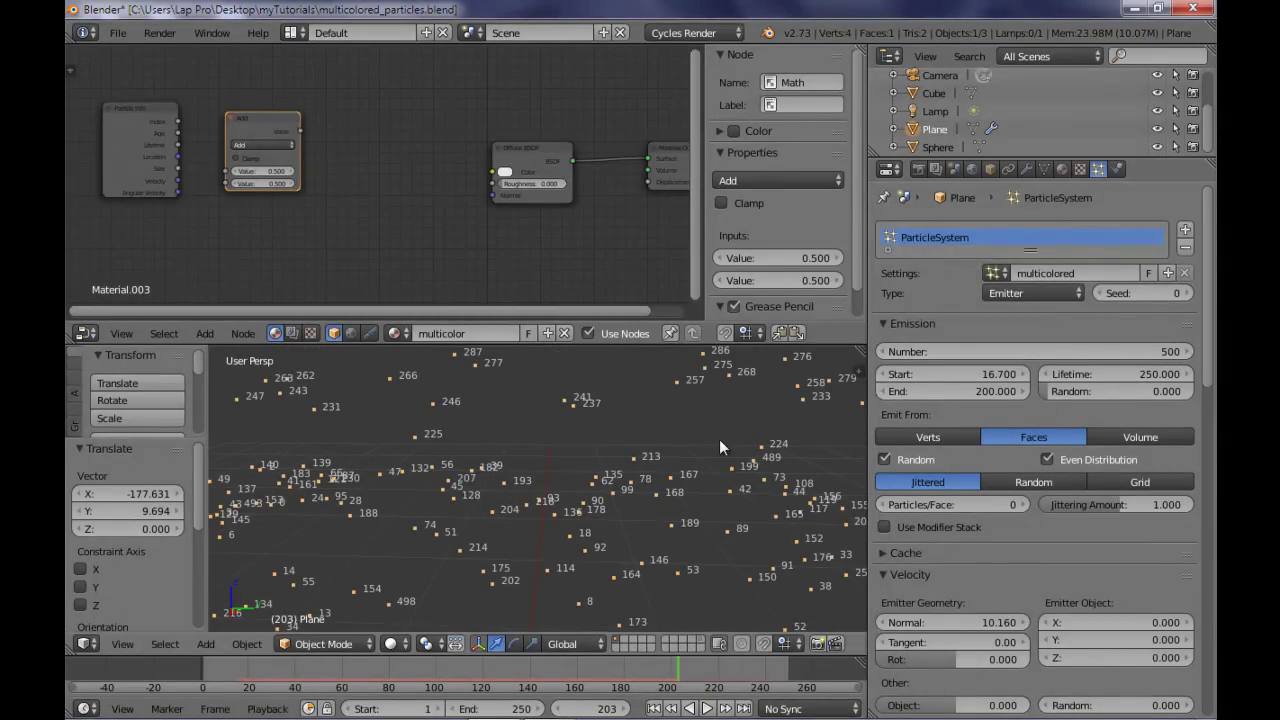
{"action": "scroll", "coordinate": [718, 445], "scroll_direction": "down", "scroll_amount": 1}
{"action": "scroll", "coordinate": [716, 458], "scroll_direction": "down", "scroll_amount": 2}
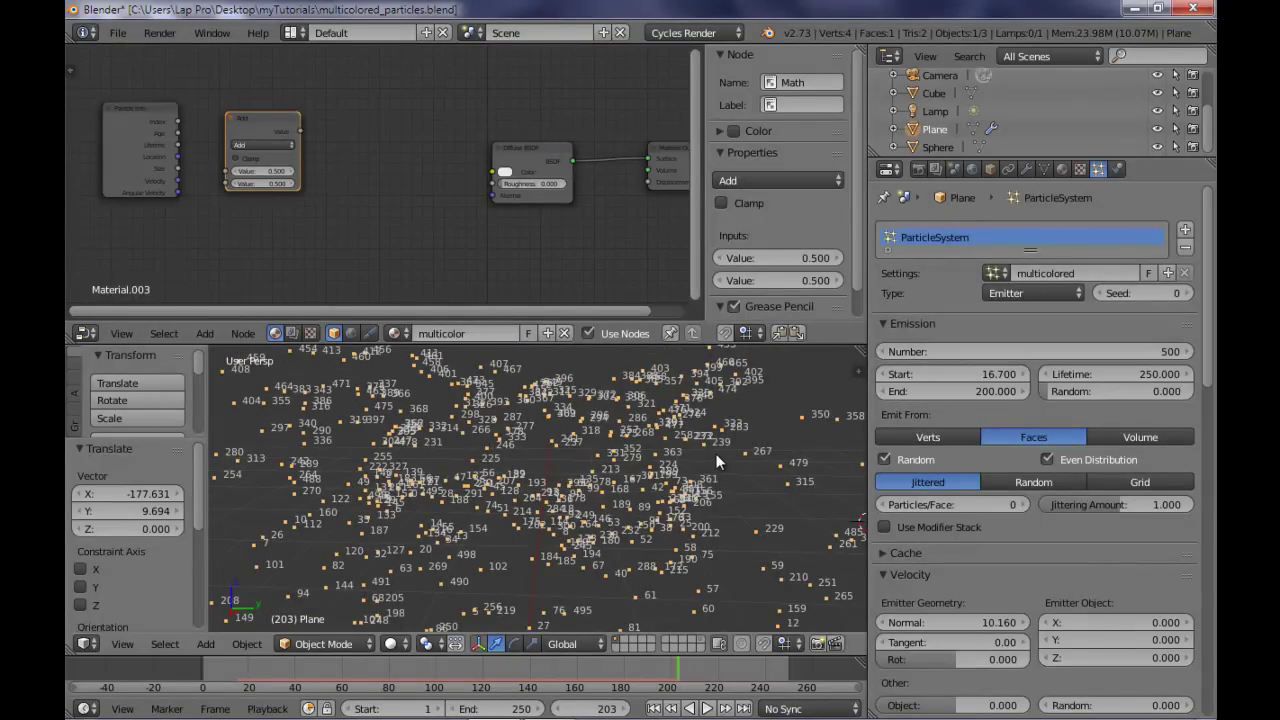
{"action": "scroll", "coordinate": [718, 462], "scroll_direction": "up", "scroll_amount": 2}
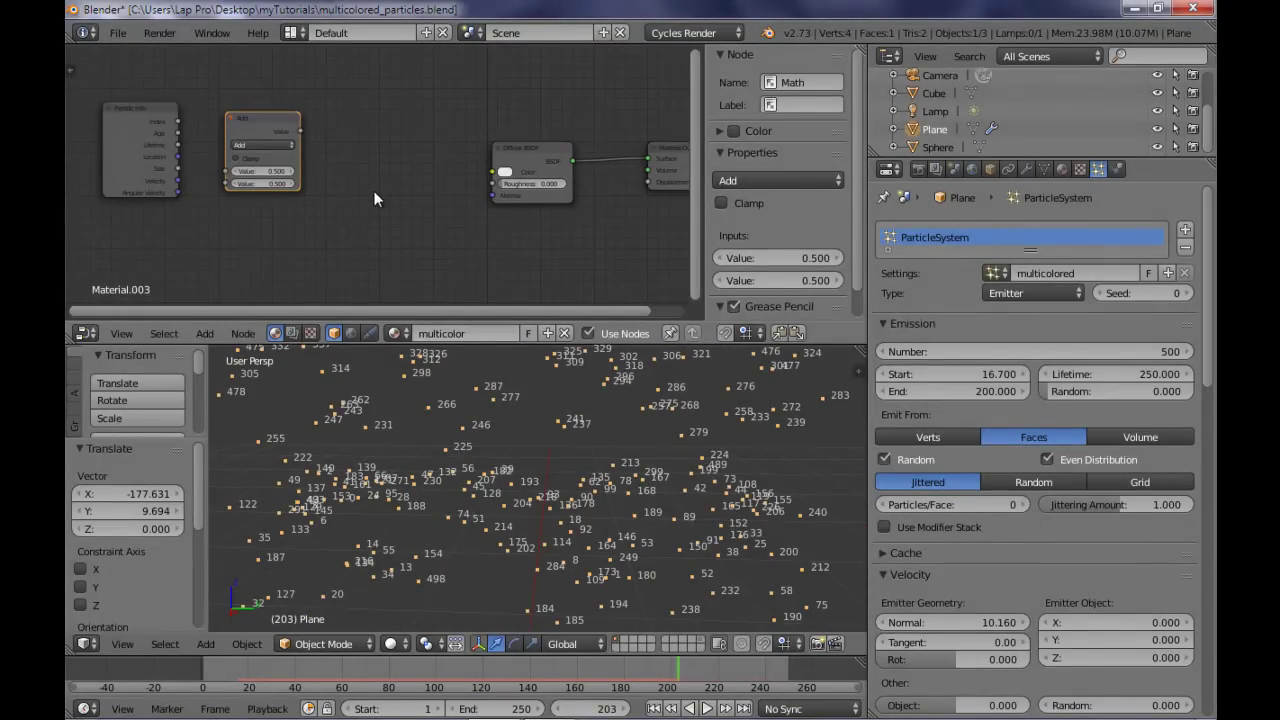
Add a Hue Saturation Value node before the Diffuse BSDF and begin editing its Hue
{"action": "key", "text": "ctrl+Up"}
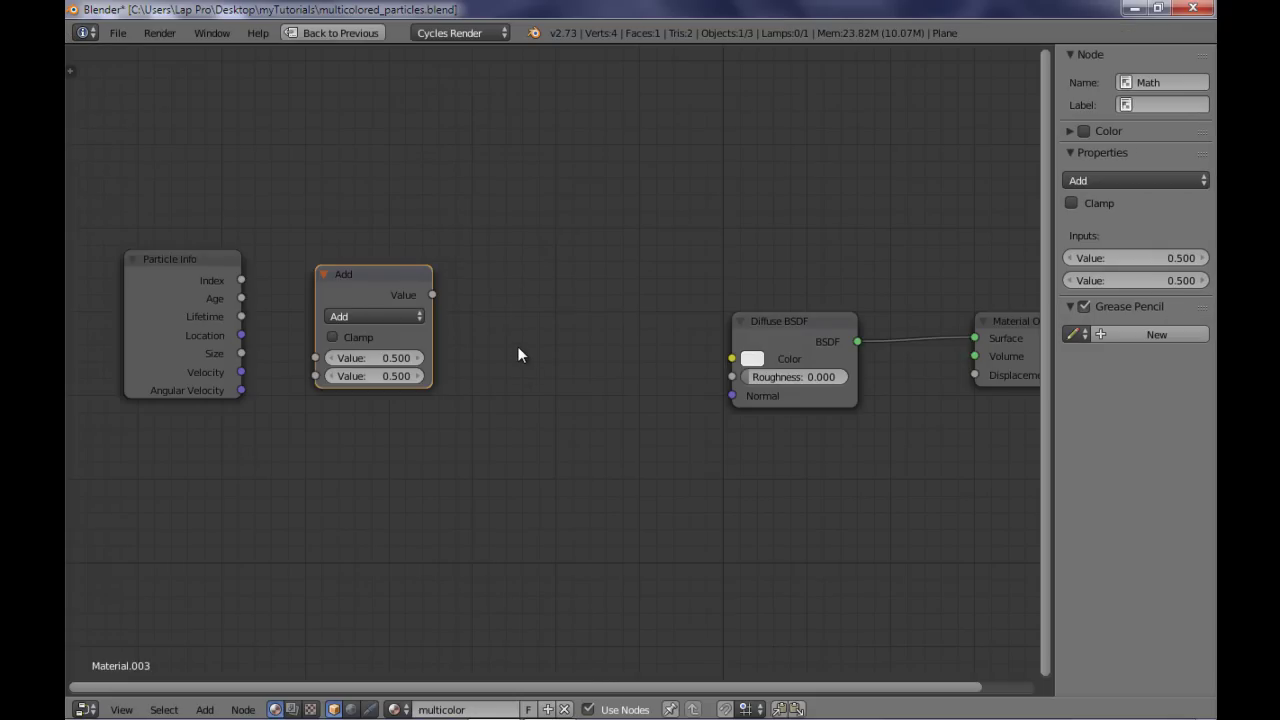
{"action": "key", "text": "shift+a"}
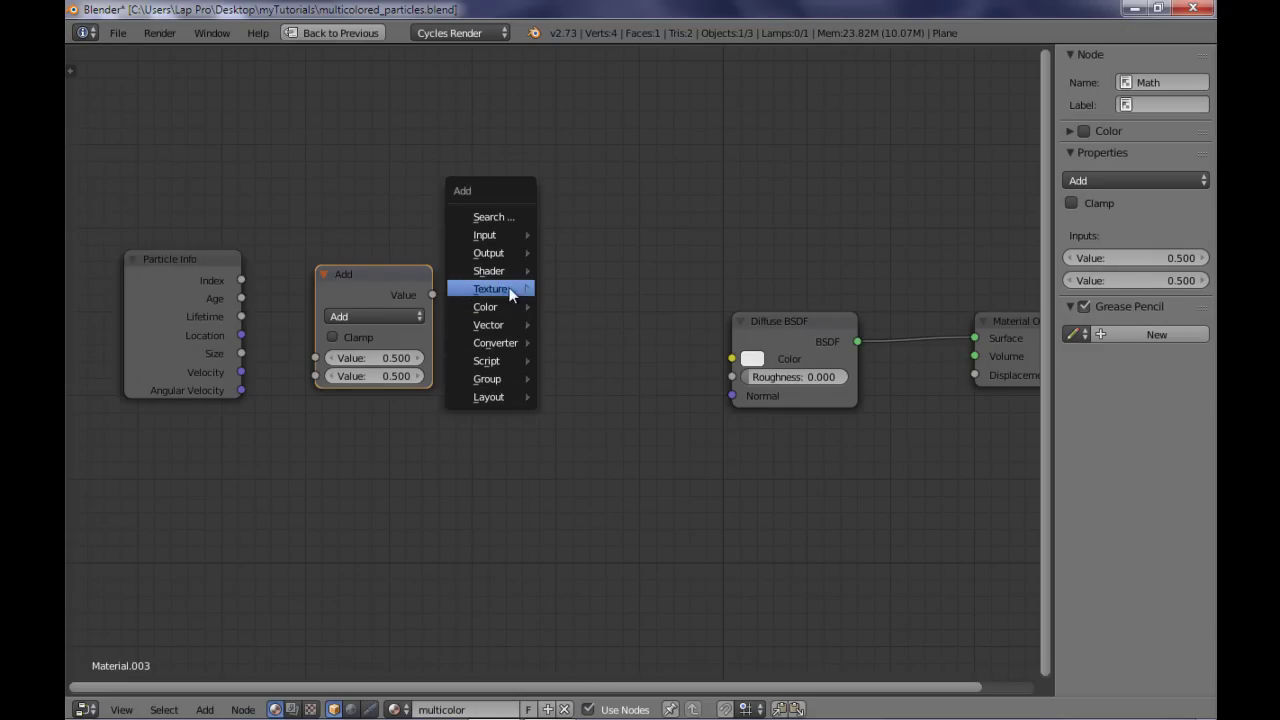
{"action": "mouse_move", "coordinate": [489, 258]}
{"action": "mouse_move", "coordinate": [497, 327]}
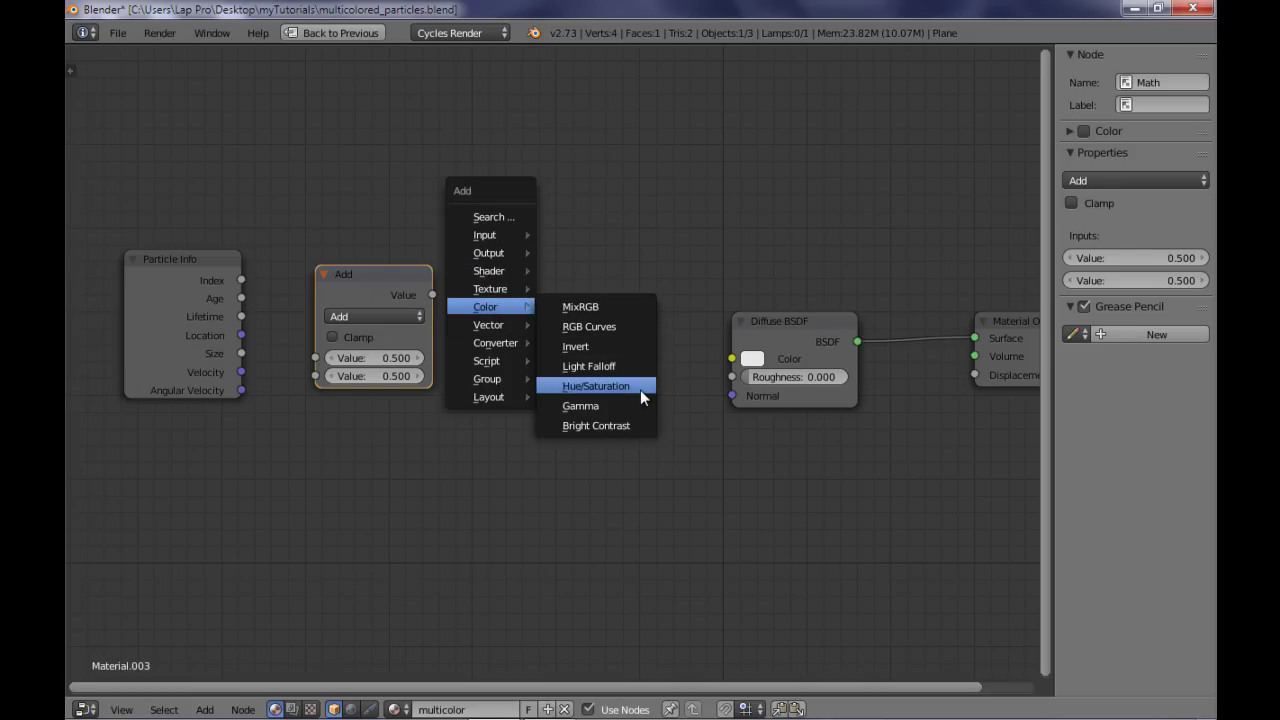
{"action": "left_click", "coordinate": [640, 389]}
{"action": "left_click", "coordinate": [512, 262]}
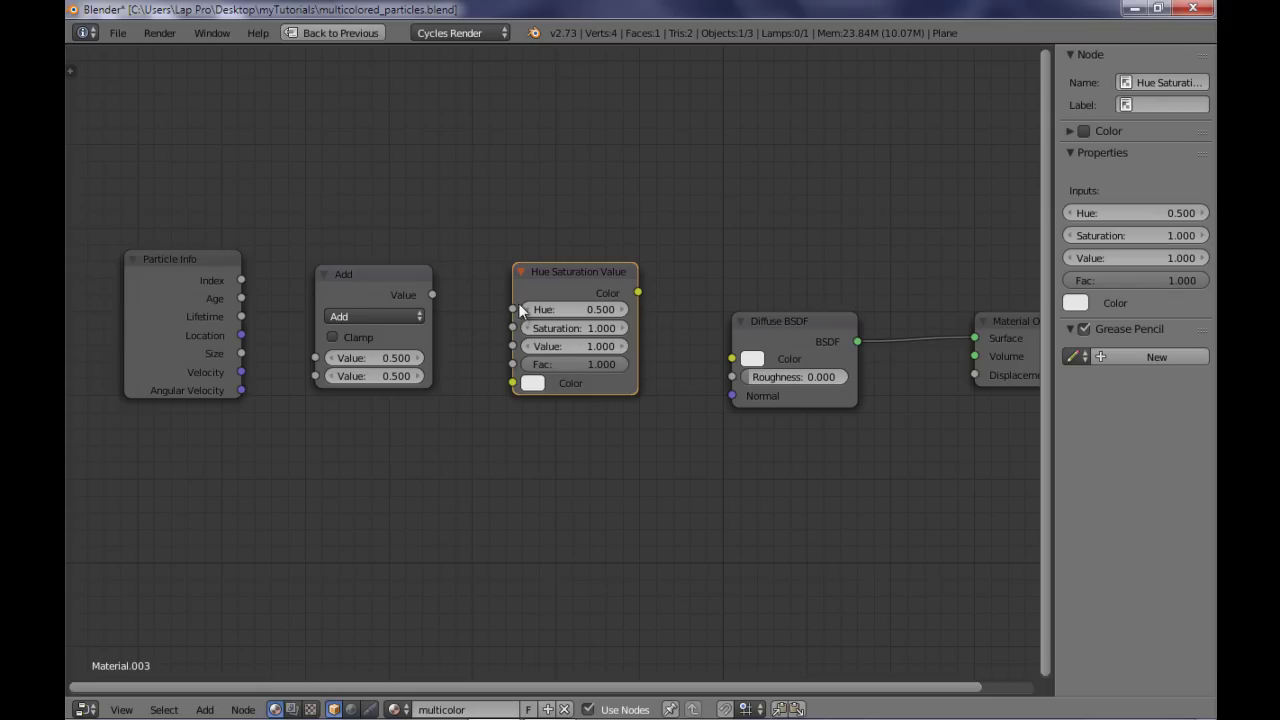
{"action": "key", "text": "ctrl+z"}
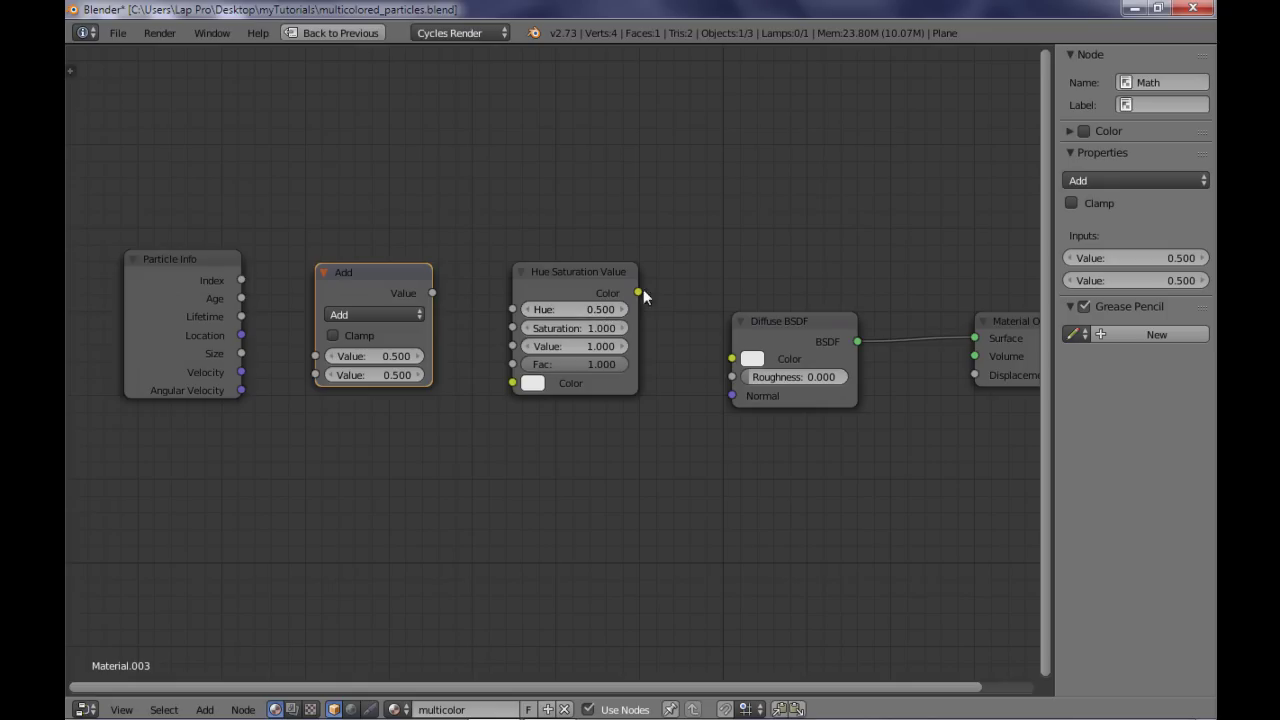
{"action": "left_click", "coordinate": [590, 311]}
Set Hue to 1 and connect Particle Info's Index to the Math node's first input
{"action": "type", "text": "1"}
{"action": "key", "text": "Return"}
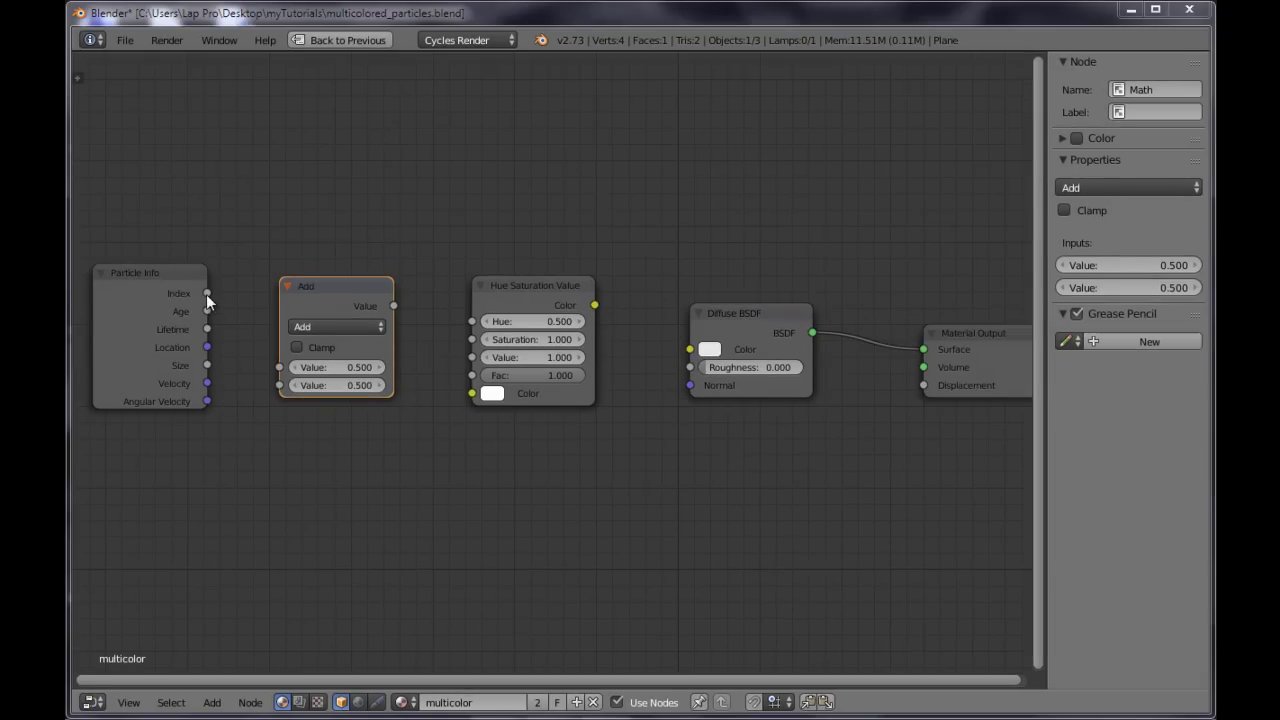
{"action": "left_click_drag", "start_coordinate": [207, 293], "coordinate": [277, 370]}
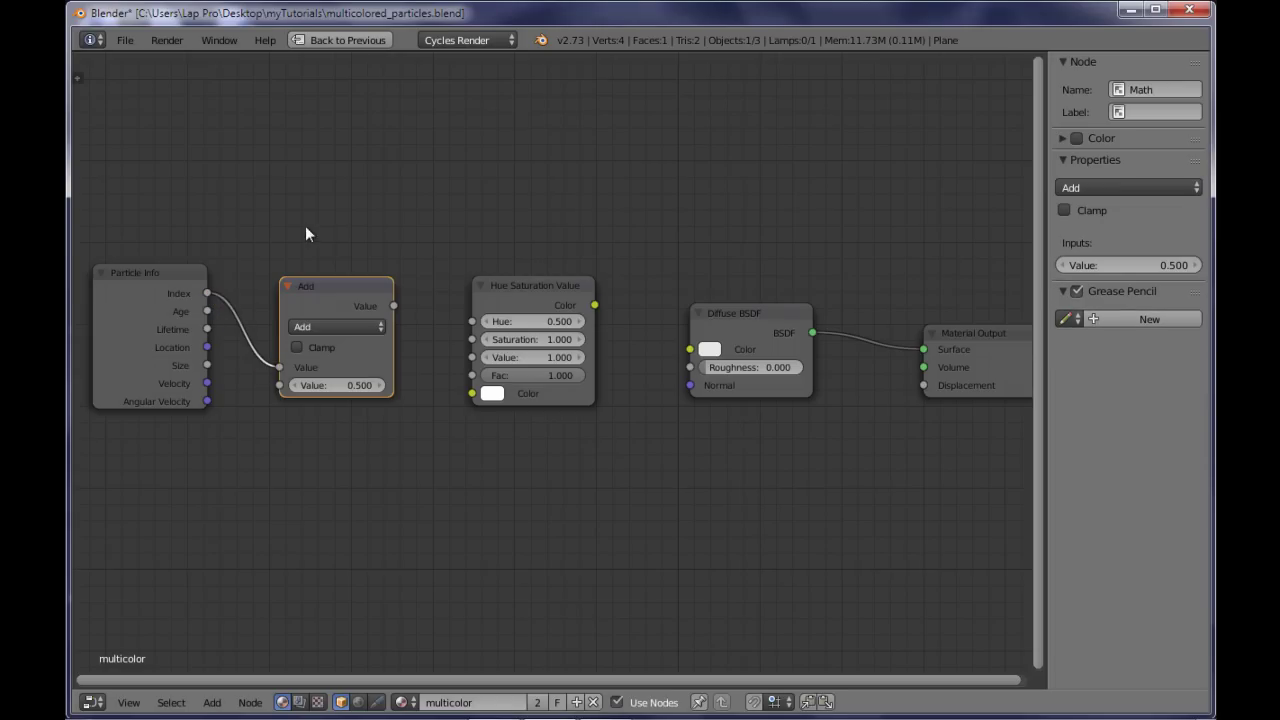
Switch the Math node to Divide with a second value of 100
{"action": "left_click", "coordinate": [374, 328]}
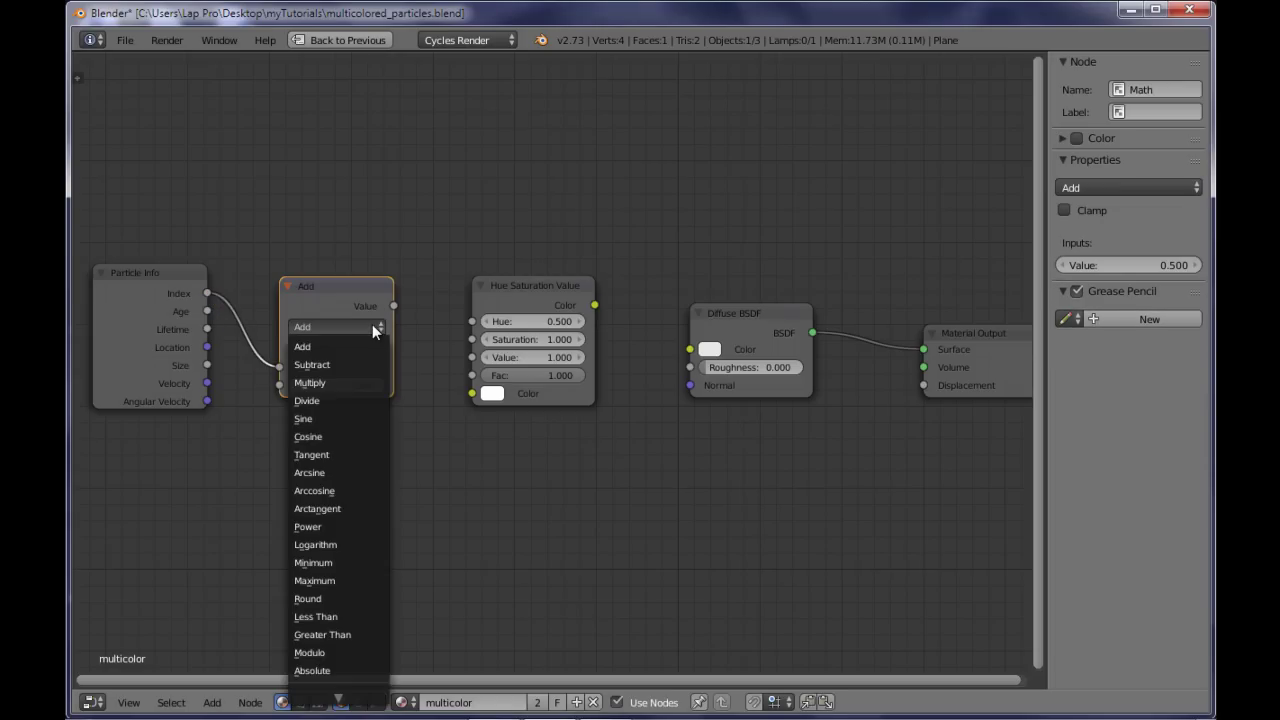
{"action": "left_click", "coordinate": [351, 401]}
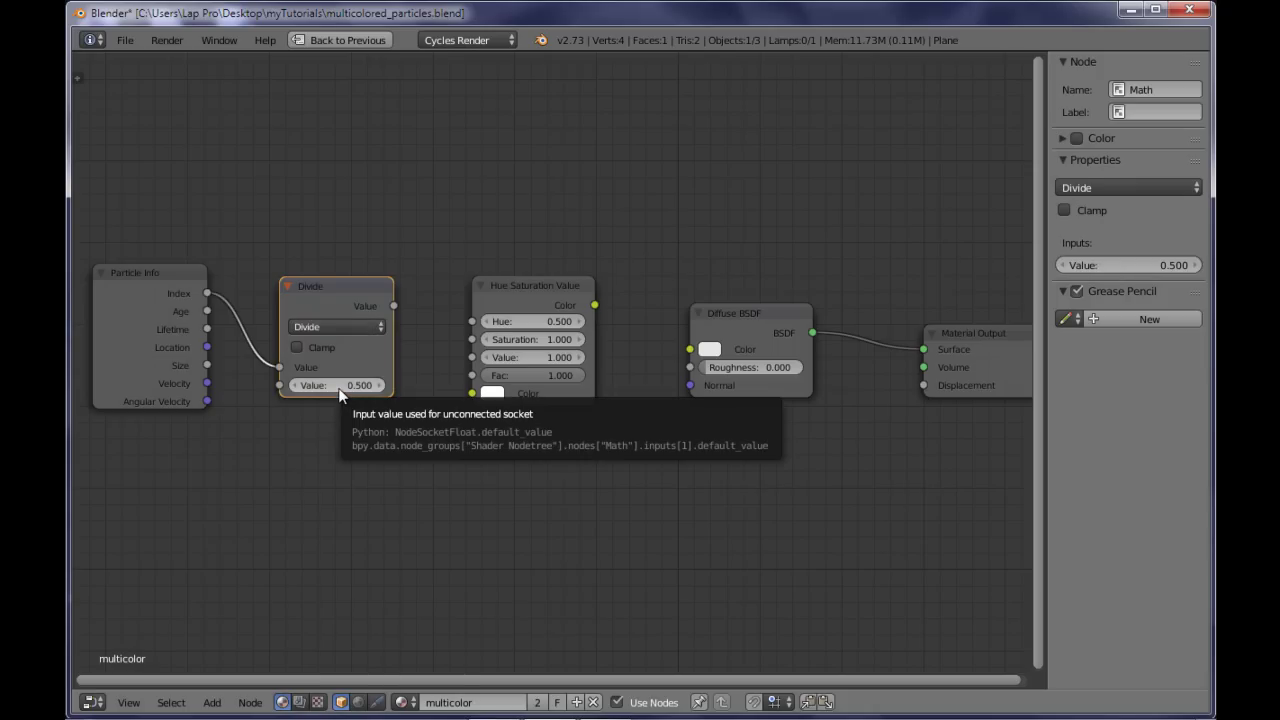
{"action": "left_click", "coordinate": [339, 394]}
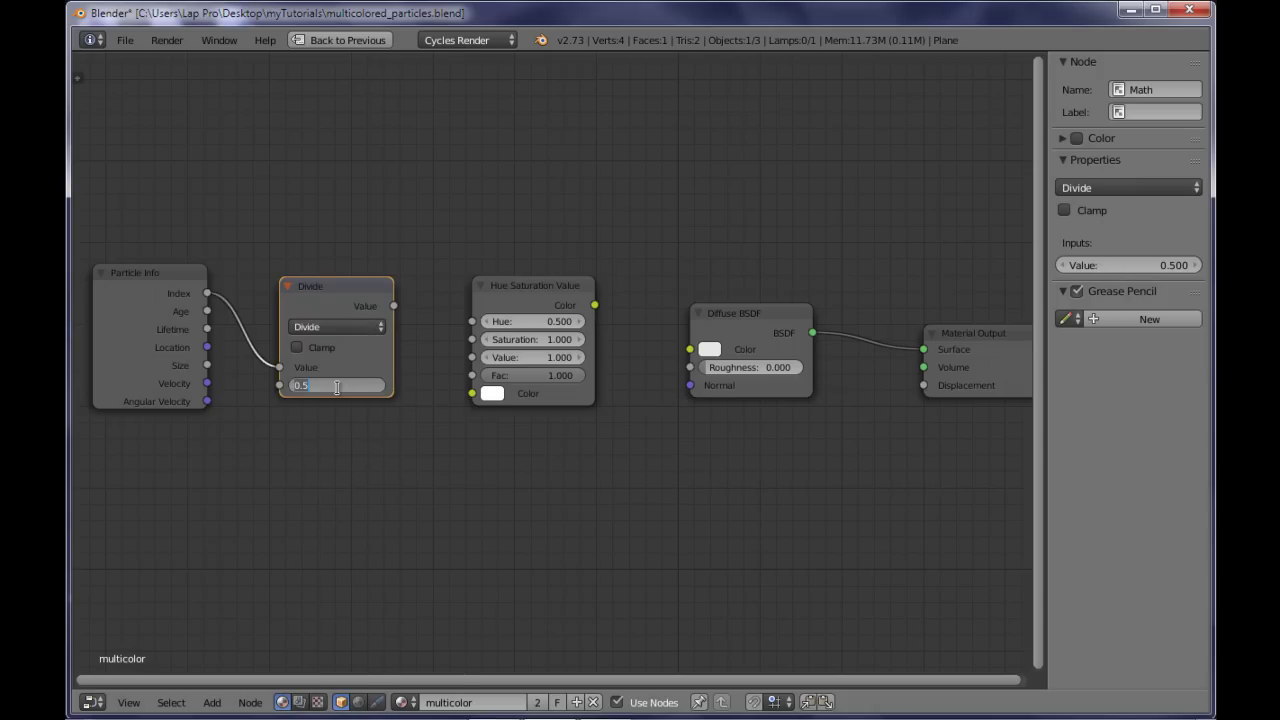
{"action": "type", "text": "100"}
{"action": "key", "text": "Return"}
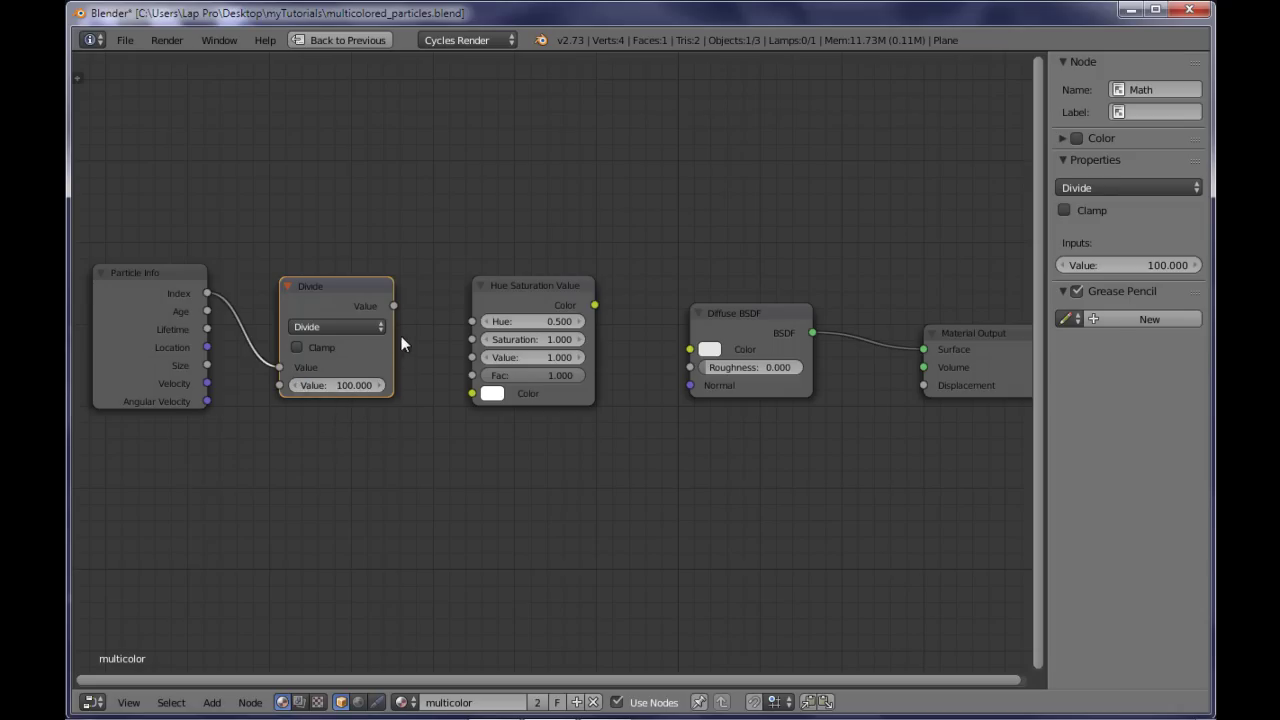
Link the Divide result into Hue and the Hue Saturation Value colour into Diffuse BSDF
{"action": "left_click_drag", "start_coordinate": [394, 308], "coordinate": [468, 327]}
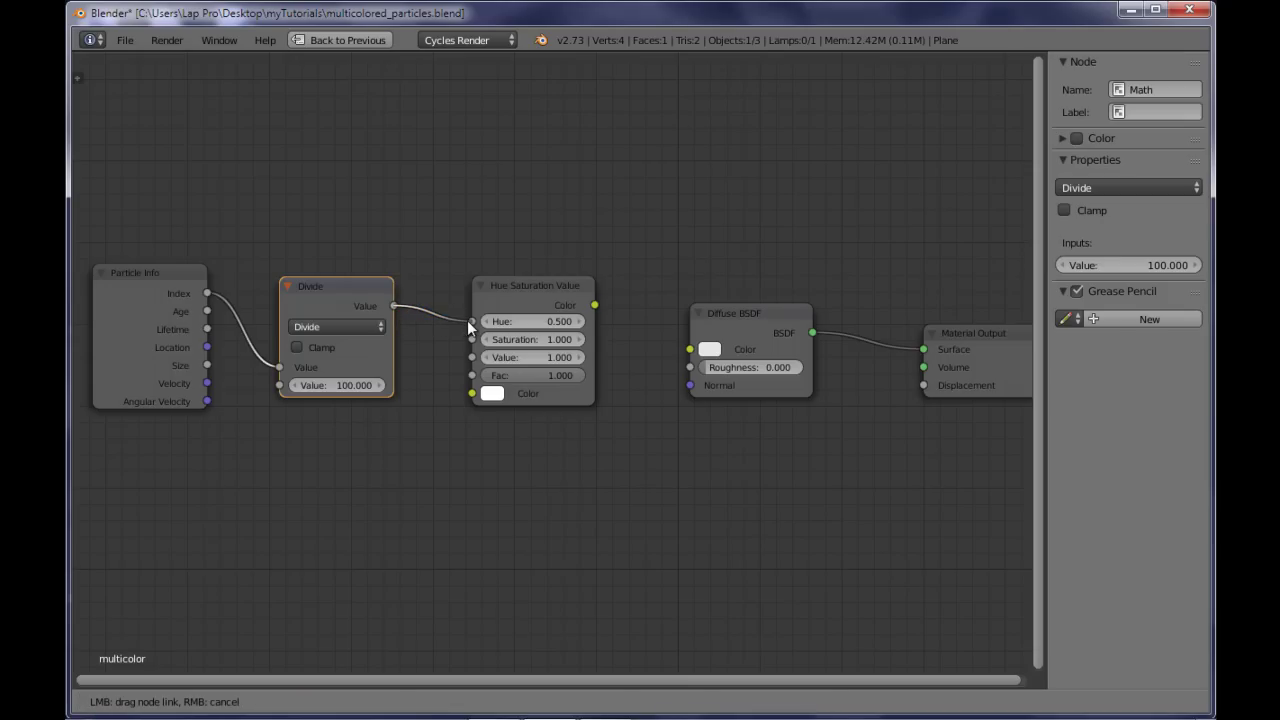
{"action": "left_click_drag", "start_coordinate": [468, 327], "coordinate": [470, 324]}
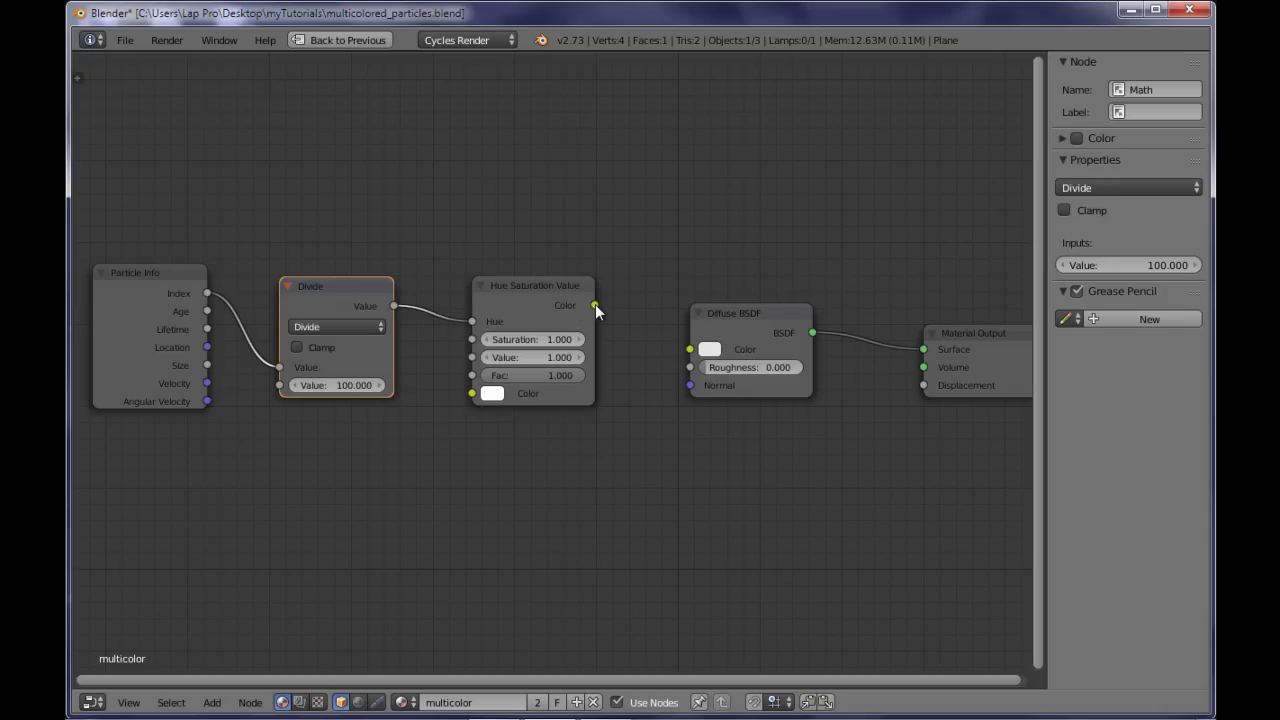
{"action": "left_click_drag", "start_coordinate": [595, 305], "coordinate": [682, 349]}
Make the Hue Saturation Value base colour pure red and restore the full layout
{"action": "left_click", "coordinate": [494, 394]}
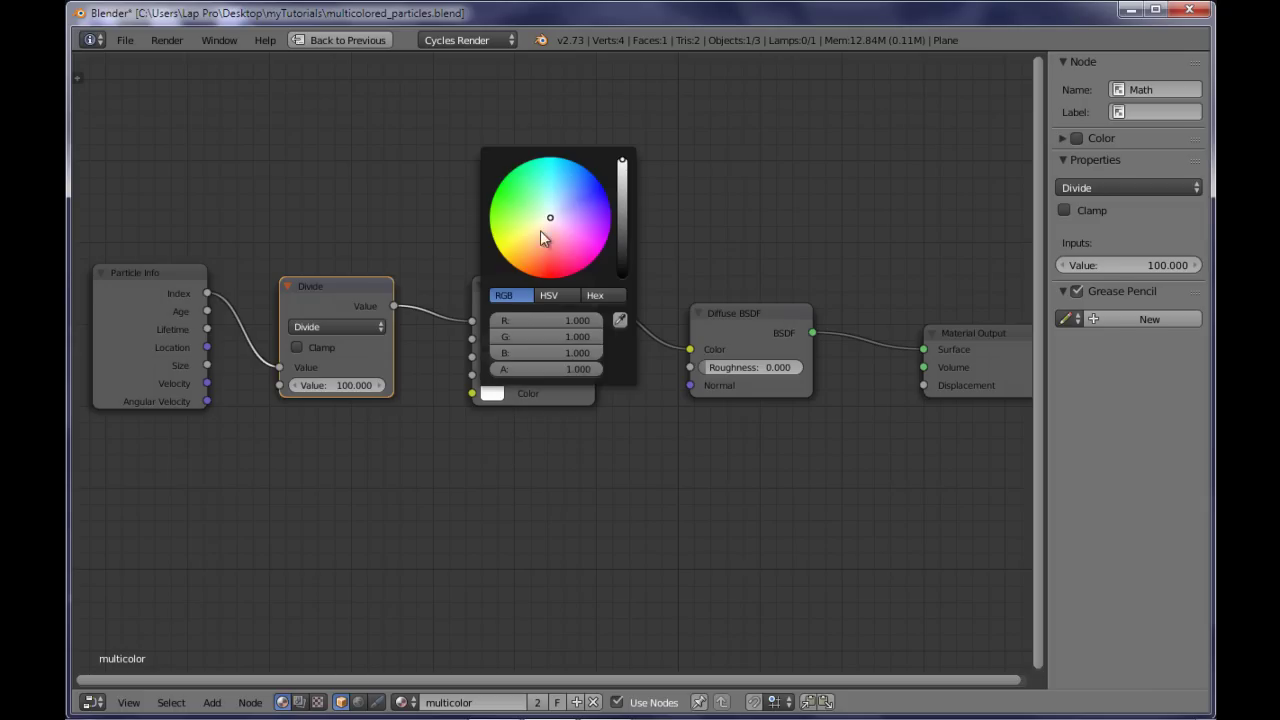
{"action": "left_click_drag", "start_coordinate": [551, 220], "coordinate": [547, 277]}
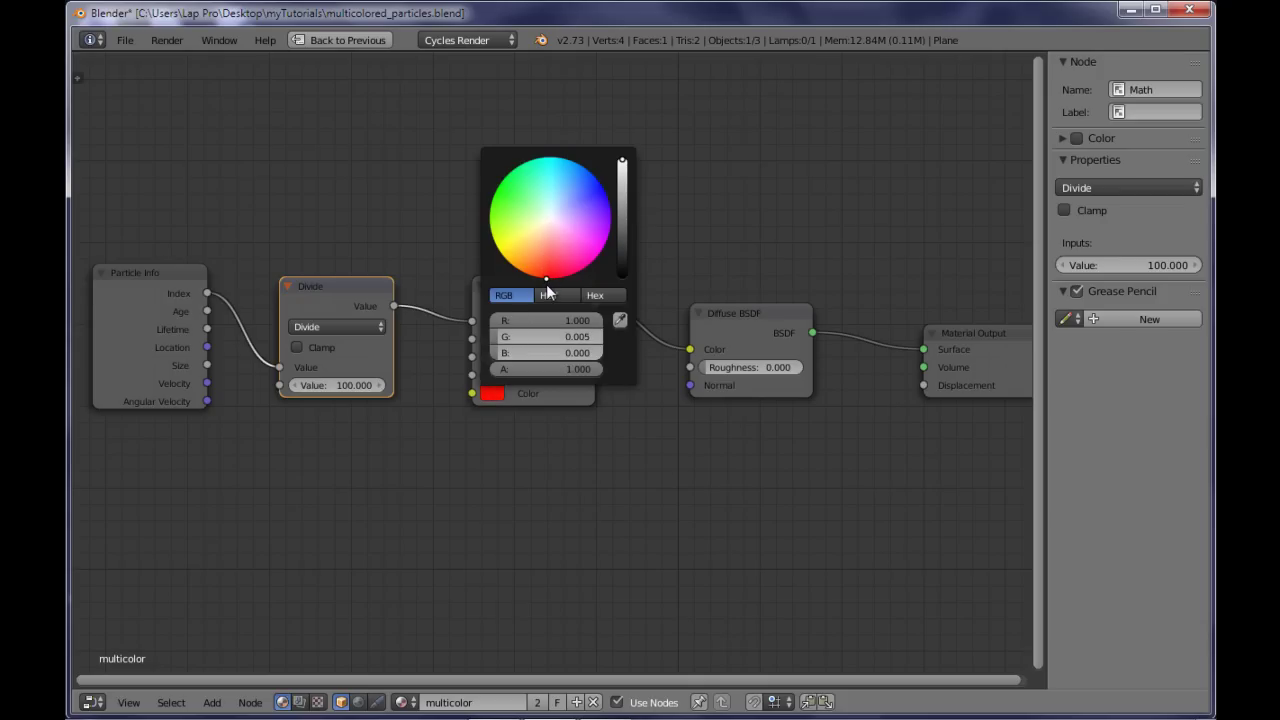
{"action": "key", "text": "ctrl+Up"}
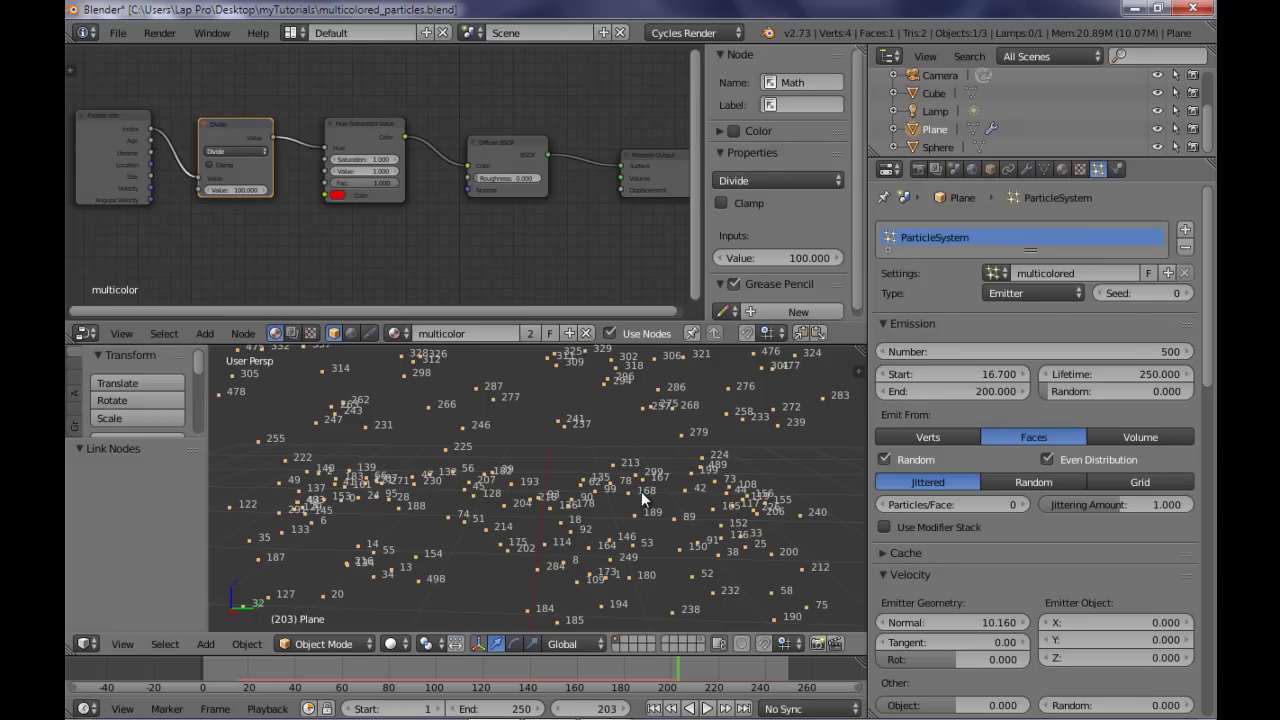
Render frame 203 with Cycles and view the multicoloured spheres full-window before returning to the layout
{"action": "key", "text": "F12"}
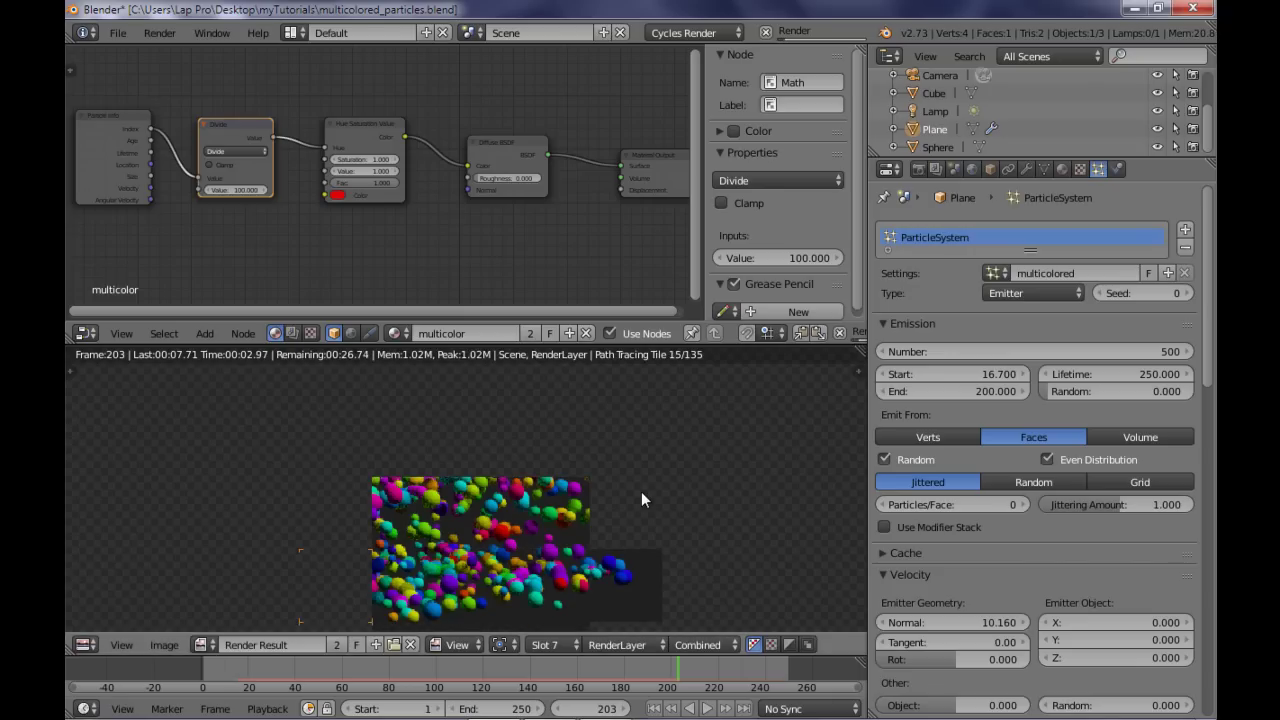
{"action": "key", "text": "ctrl+Up"}
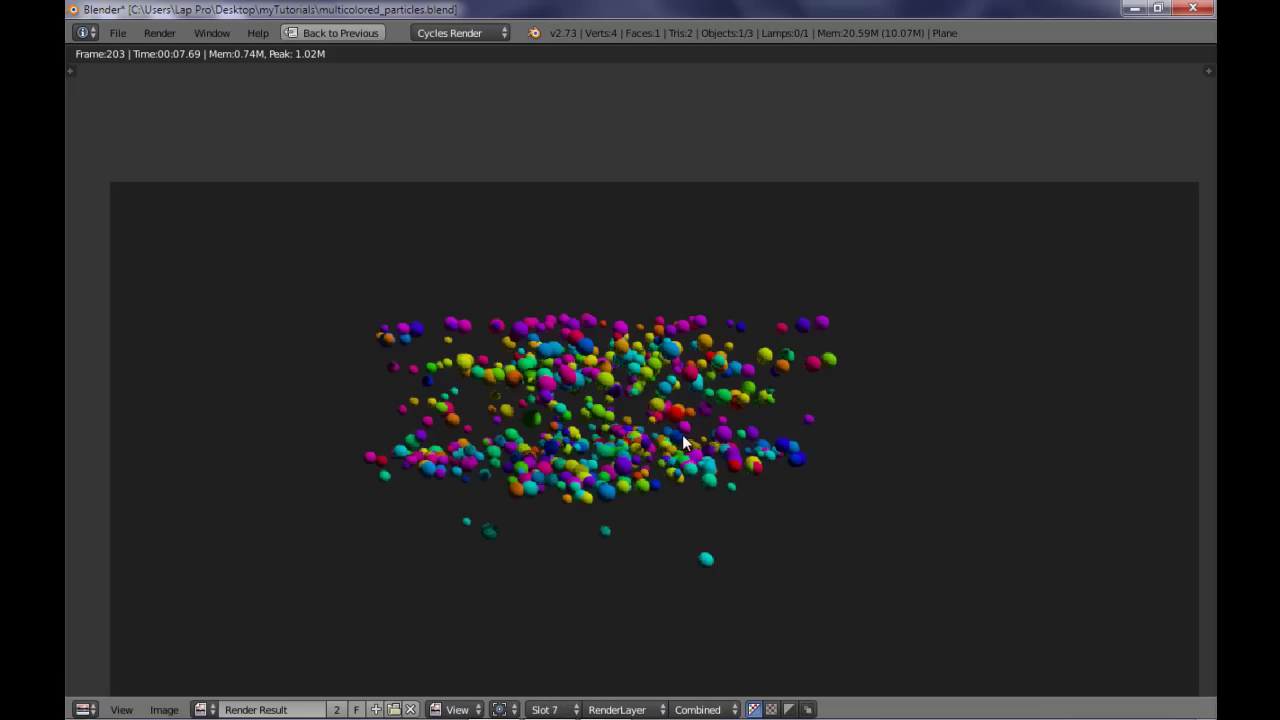
{"action": "key", "text": "Escape"}
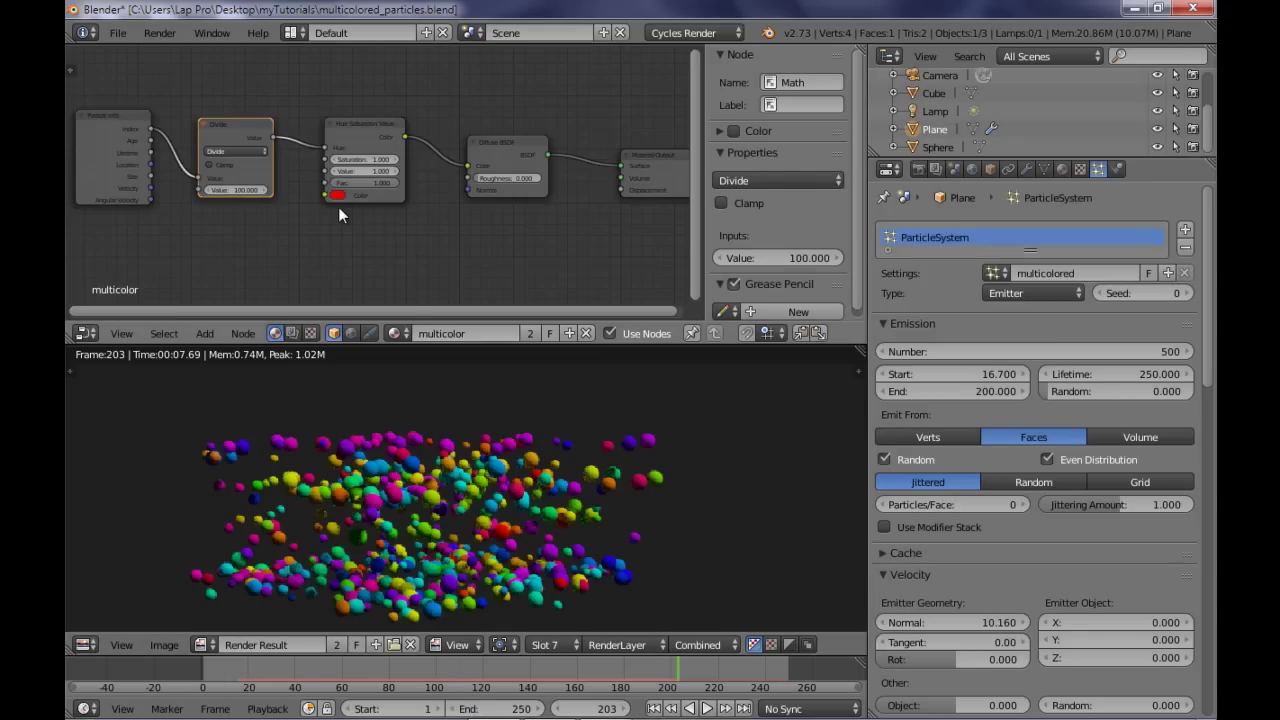
In the maximized node editor, change the Divide node's divisor from 100 to 10
{"action": "key", "text": "ctrl+Up"}
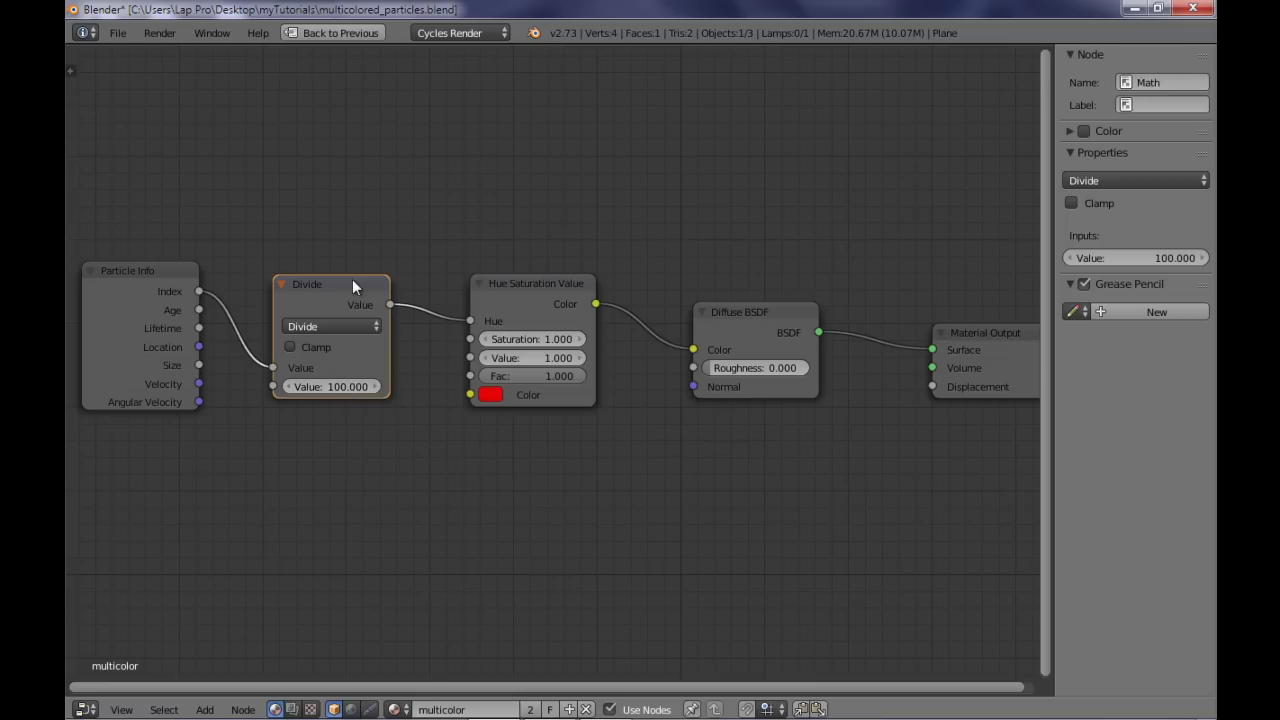
{"action": "left_click", "coordinate": [337, 387]}
{"action": "type", "text": "10"}
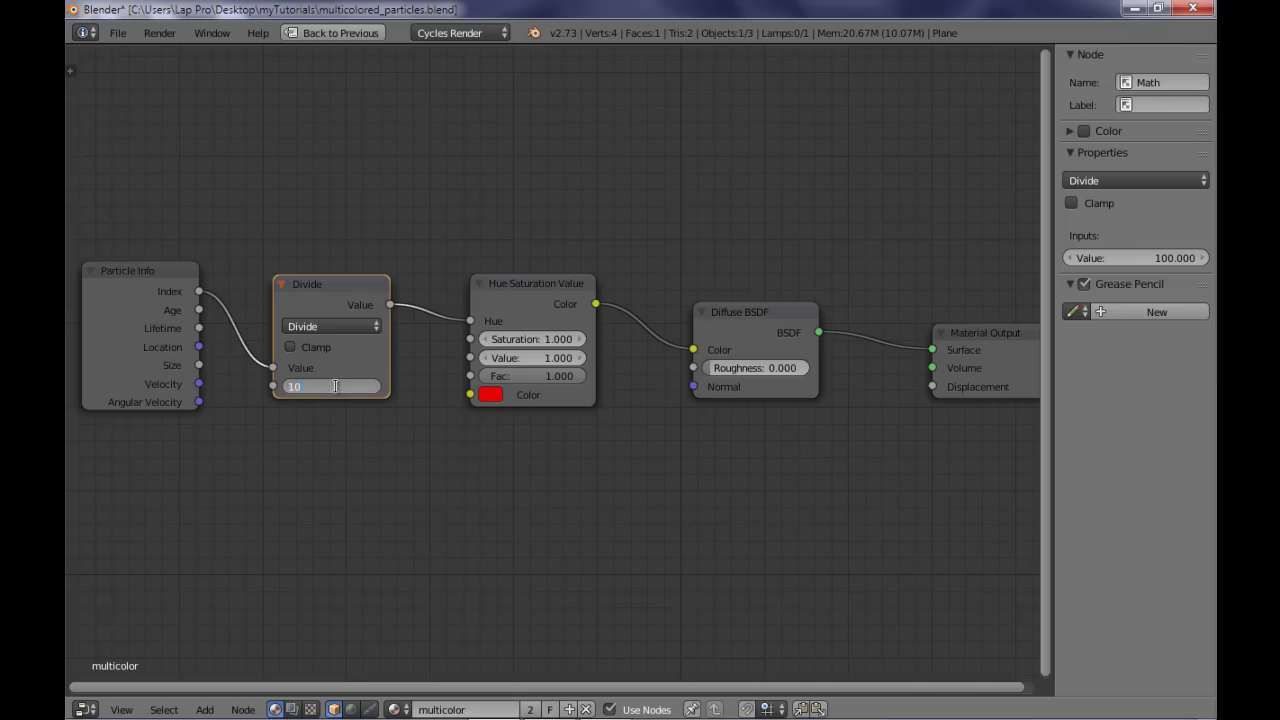
{"action": "key", "text": "Return"}
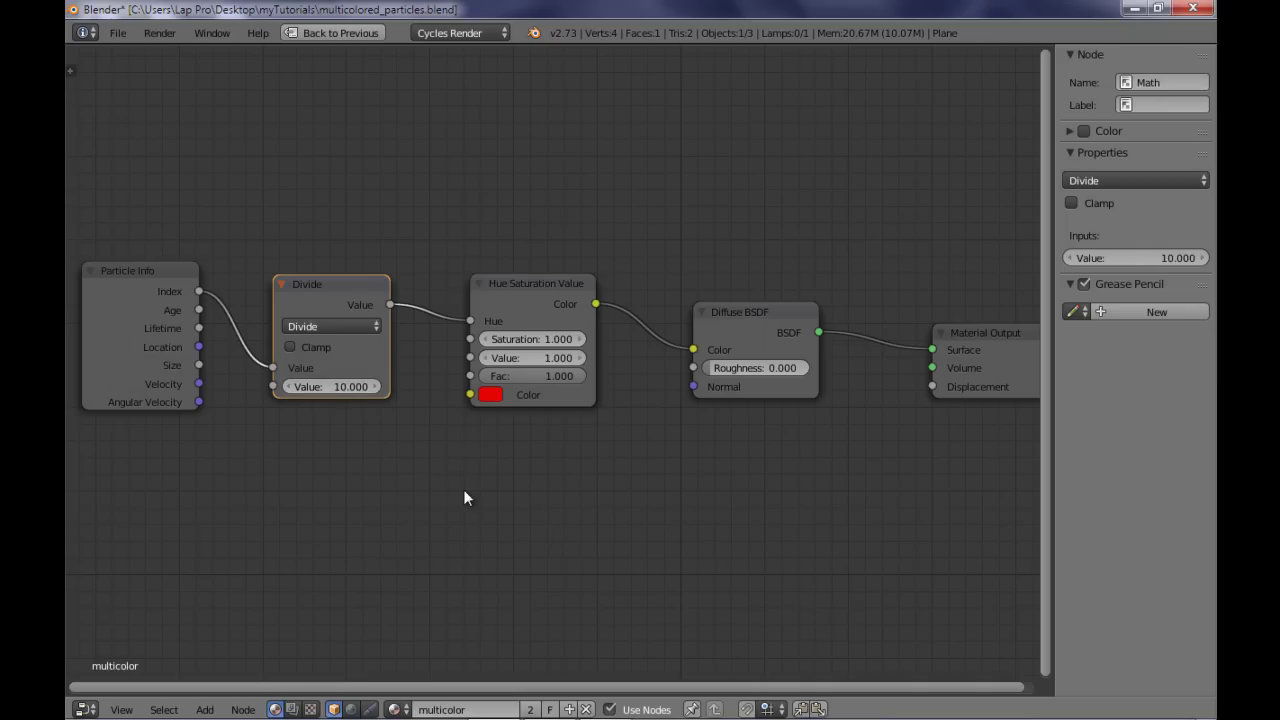
{"action": "key", "text": "ctrl+Up"}
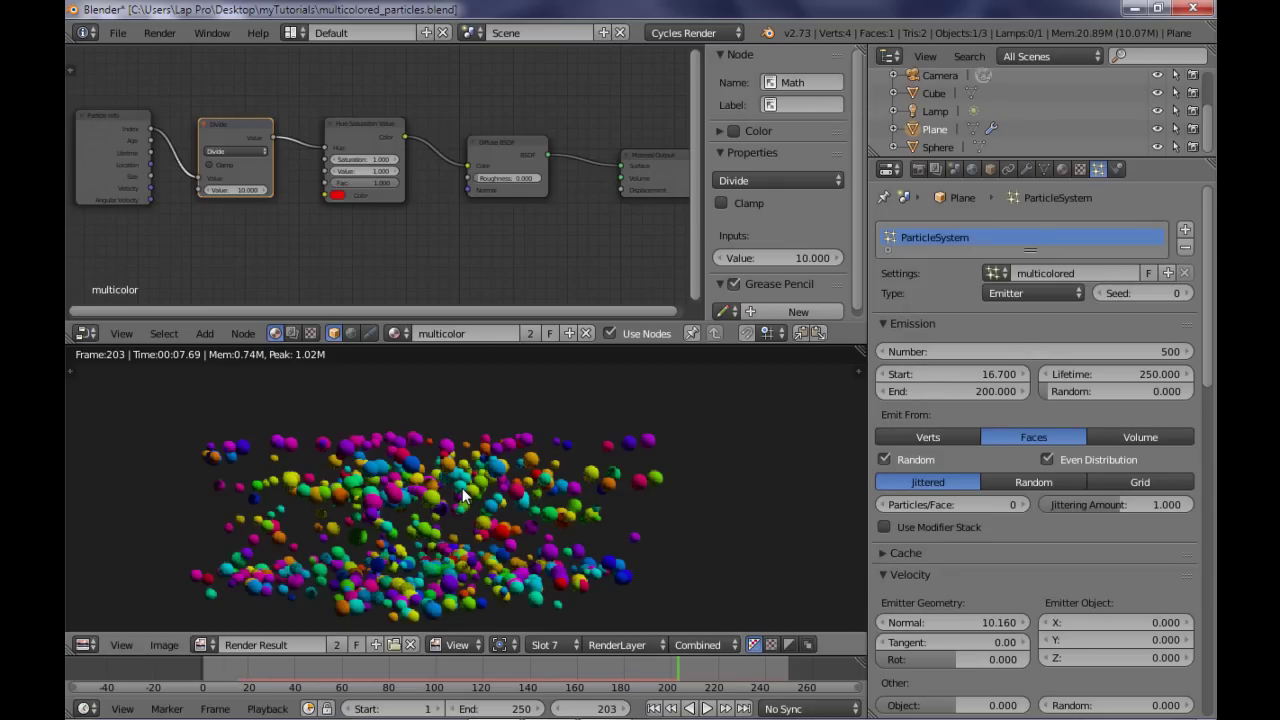
Render the scene at divisor 10, then change the Divide node's value to 500
{"action": "key", "text": "F12"}
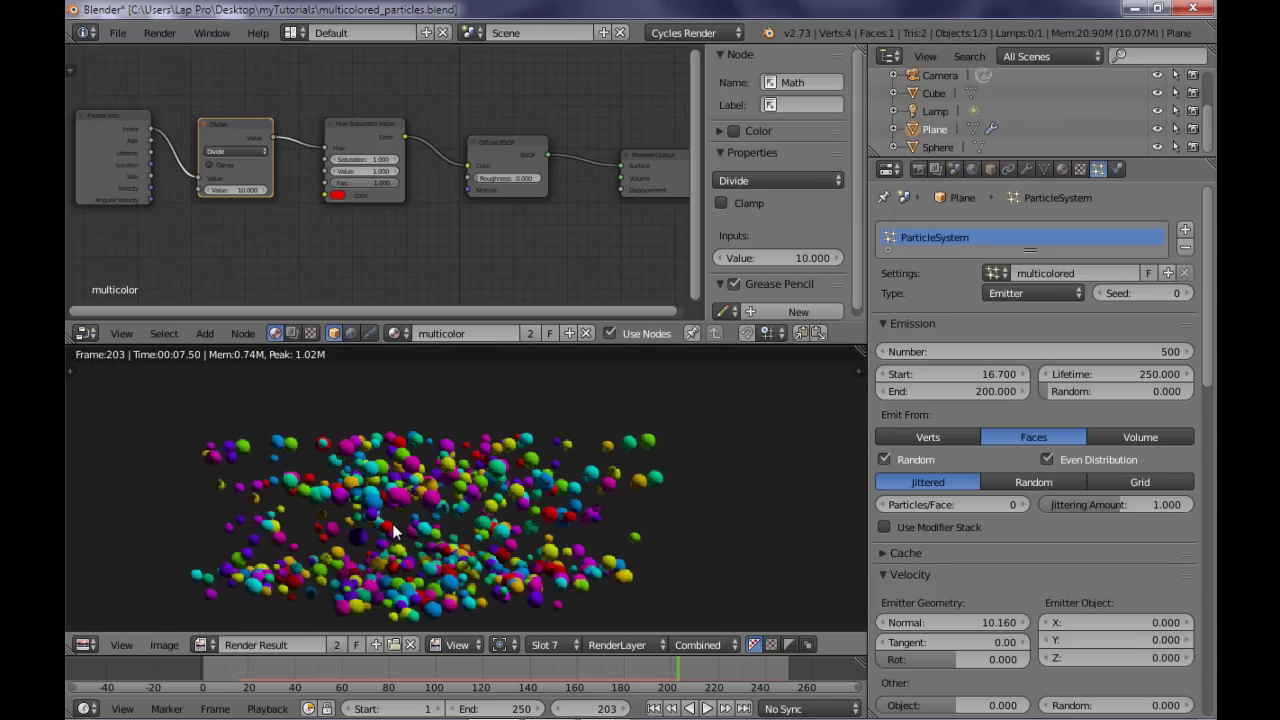
{"action": "key", "text": "shift+space"}
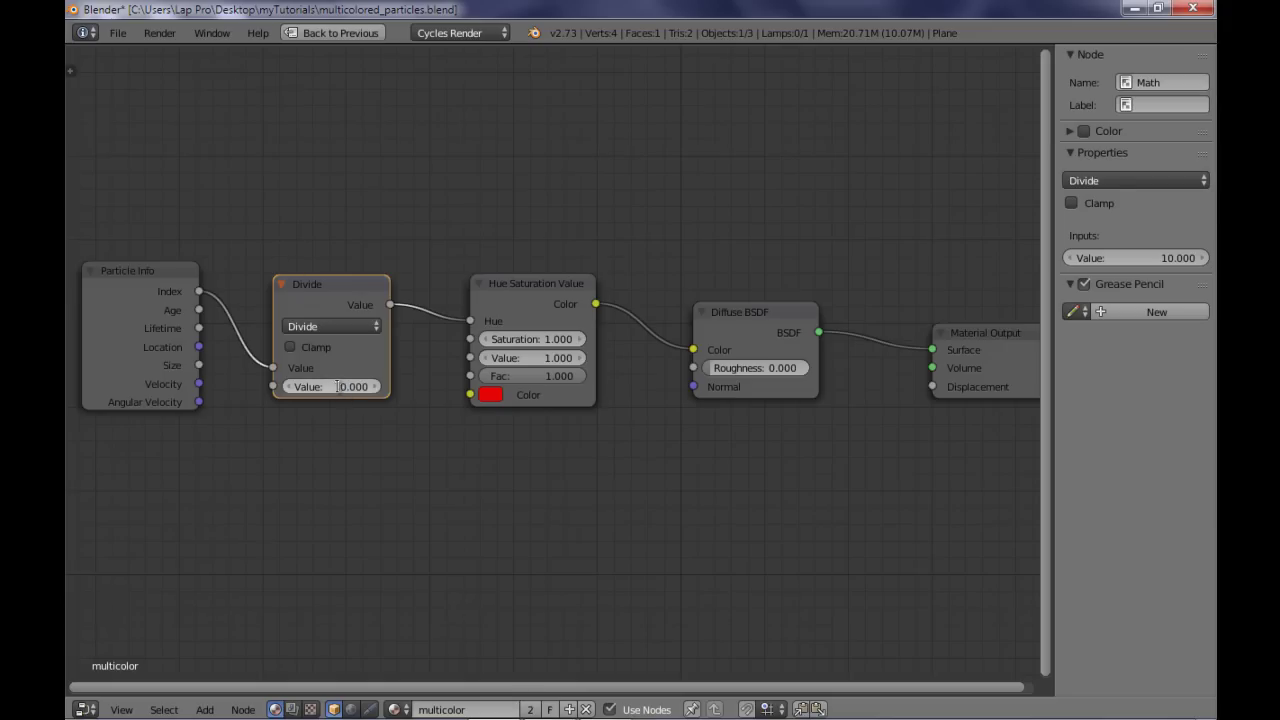
{"action": "left_click", "coordinate": [337, 385]}
{"action": "type", "text": "500"}
{"action": "key", "text": "Return"}
{"action": "key", "text": "shift+space"}
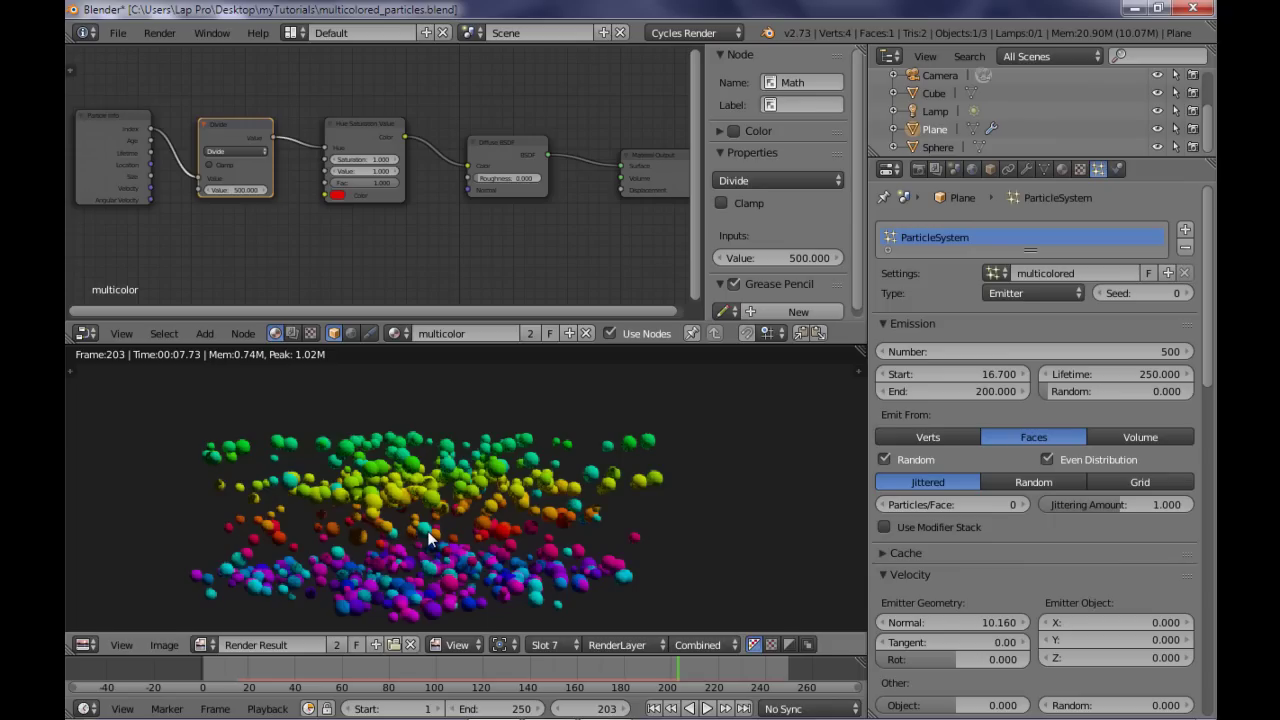
Set the Divide node's value to 1000 and render
{"action": "left_click", "coordinate": [235, 189]}
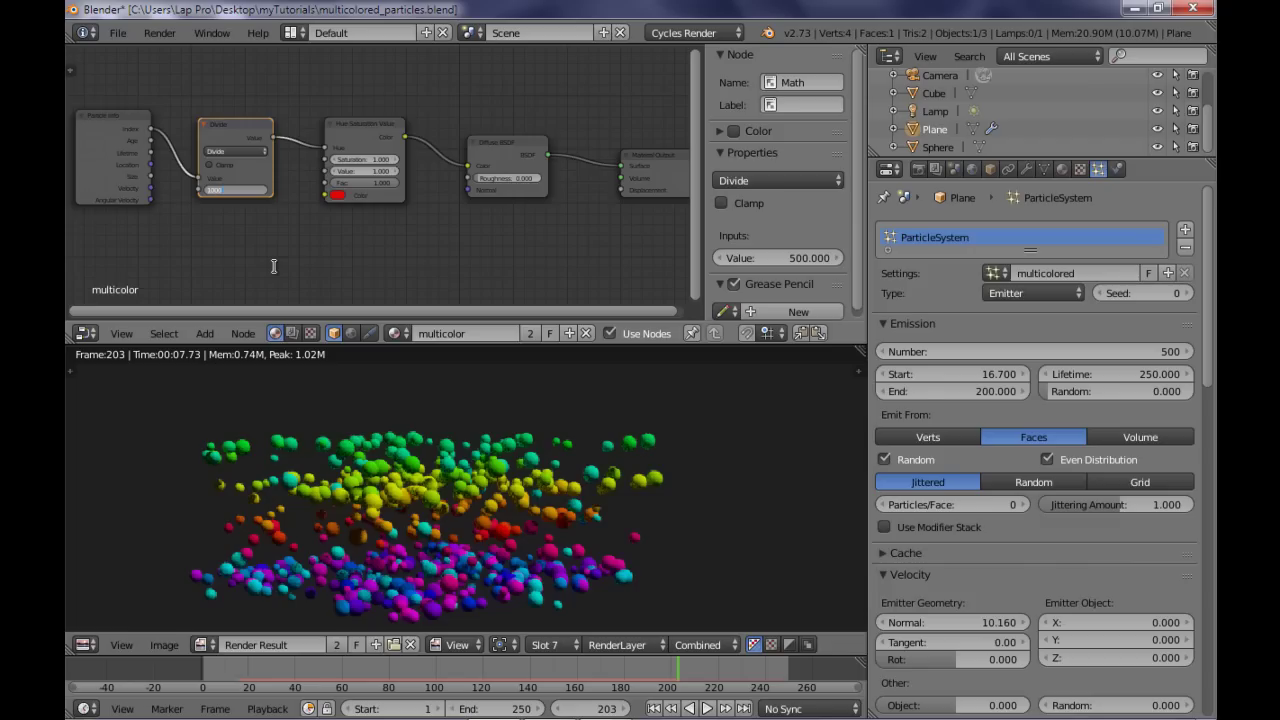
{"action": "key", "text": "Return"}
{"action": "key", "text": "F12"}
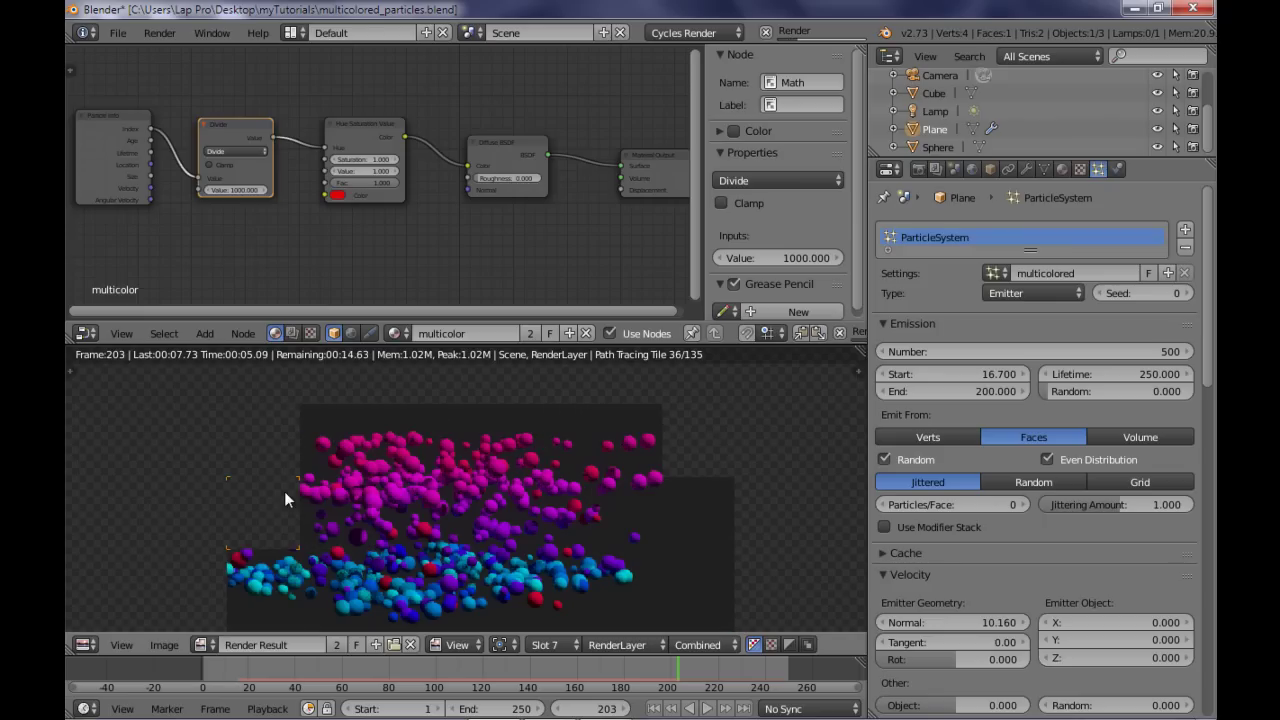
Change the Hue Saturation Value colour from red to blue, render, then undo the divisor back to 100
{"action": "left_click", "coordinate": [339, 198]}
{"action": "left_click", "coordinate": [409, 107]}
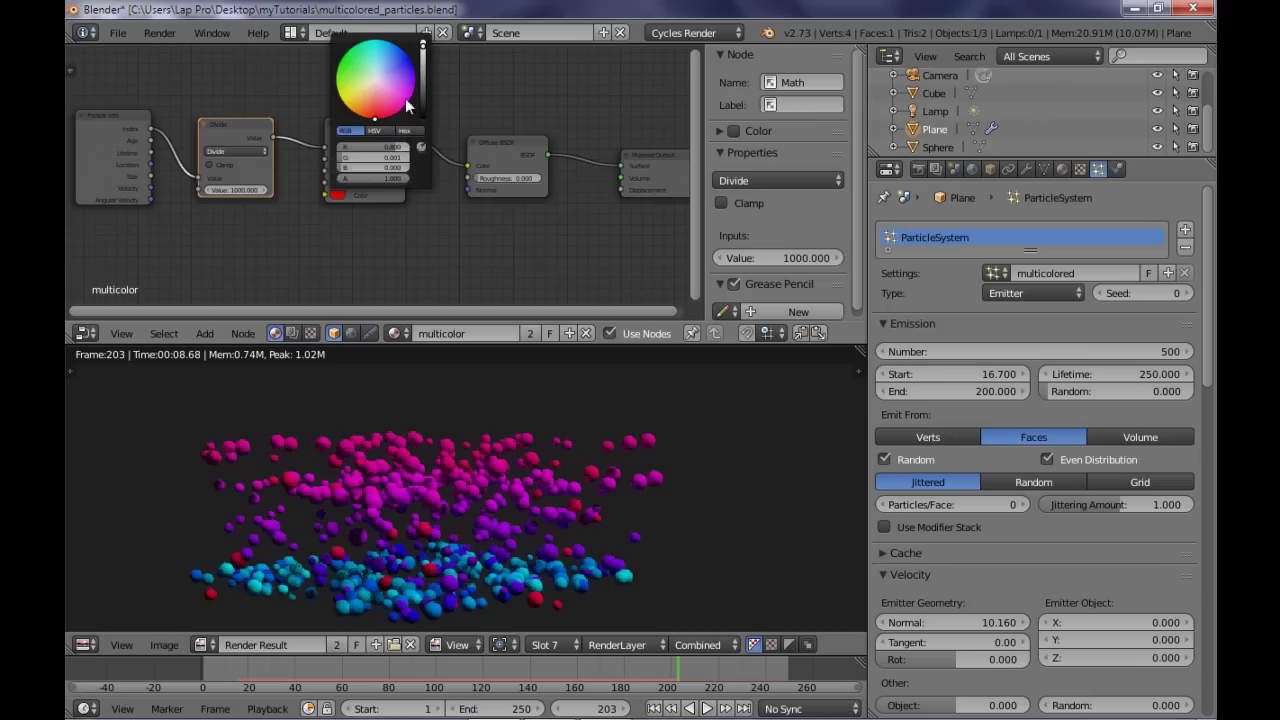
{"action": "left_click_drag", "start_coordinate": [409, 107], "coordinate": [417, 49]}
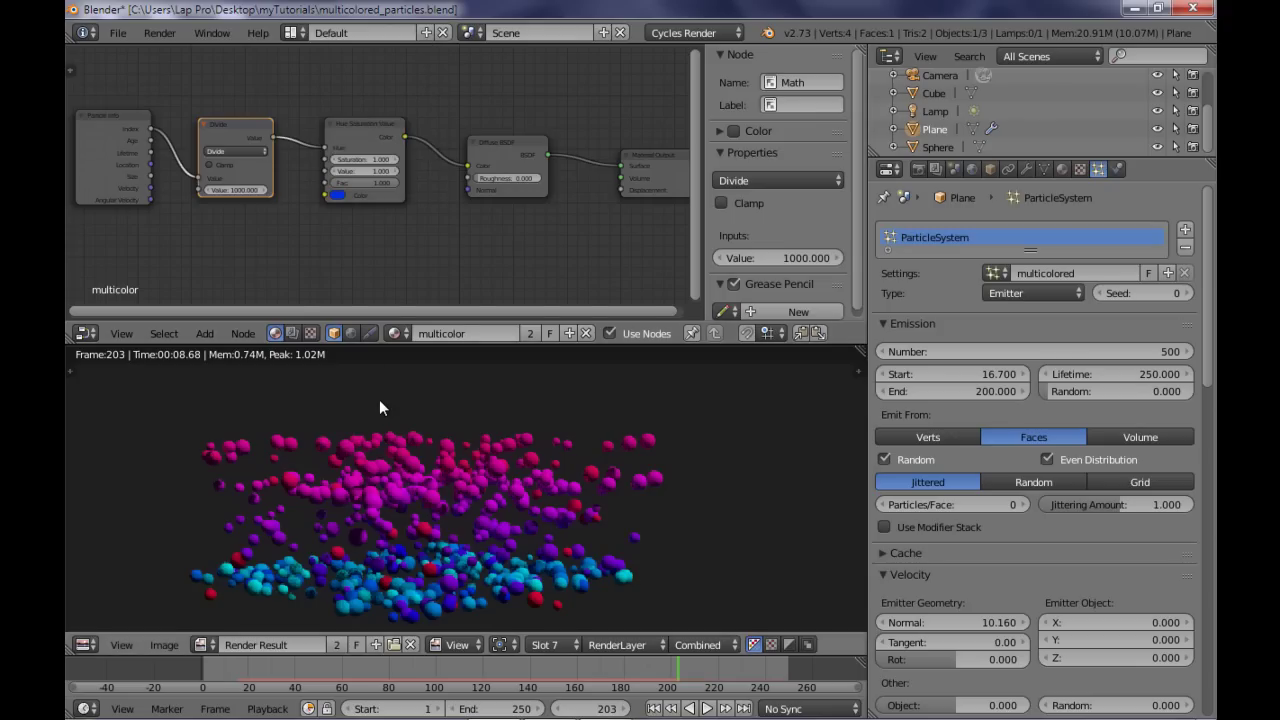
{"action": "key", "text": "F12"}
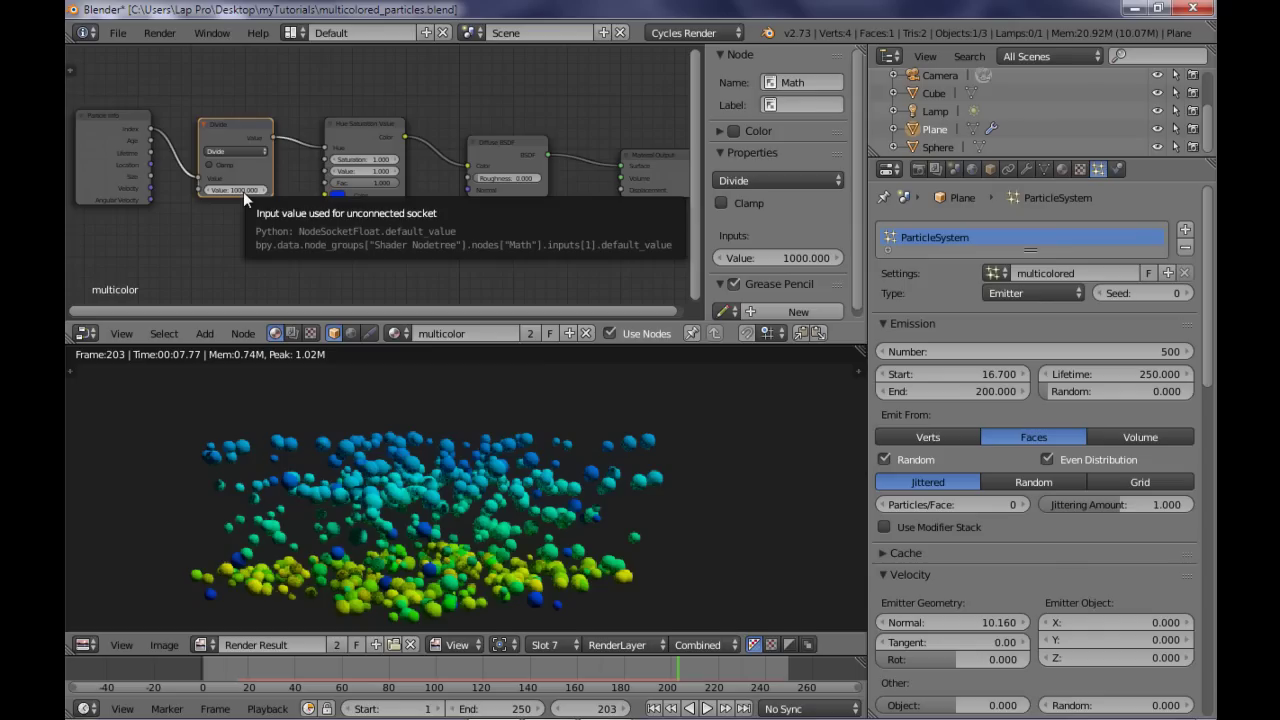
{"action": "key", "text": "ctrl+z"}
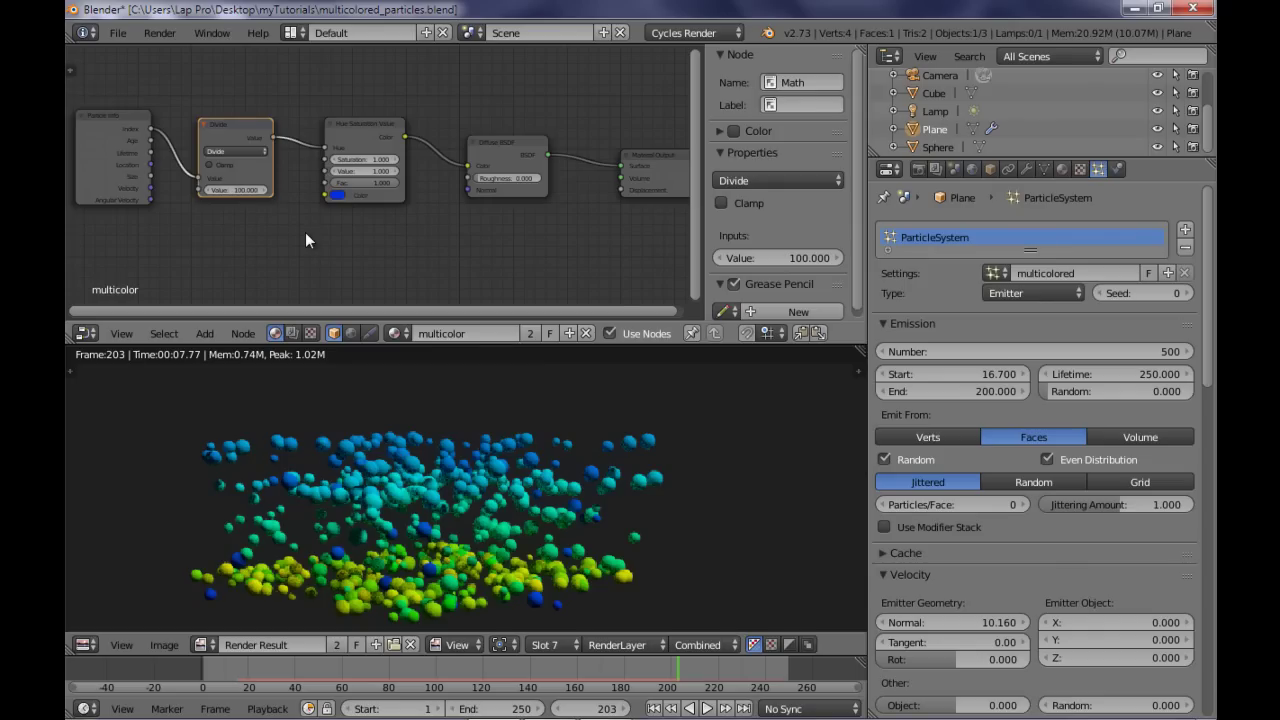
Render with the divisor at 100 and the blue colour, then review the particle settings
{"action": "key", "text": "F12"}
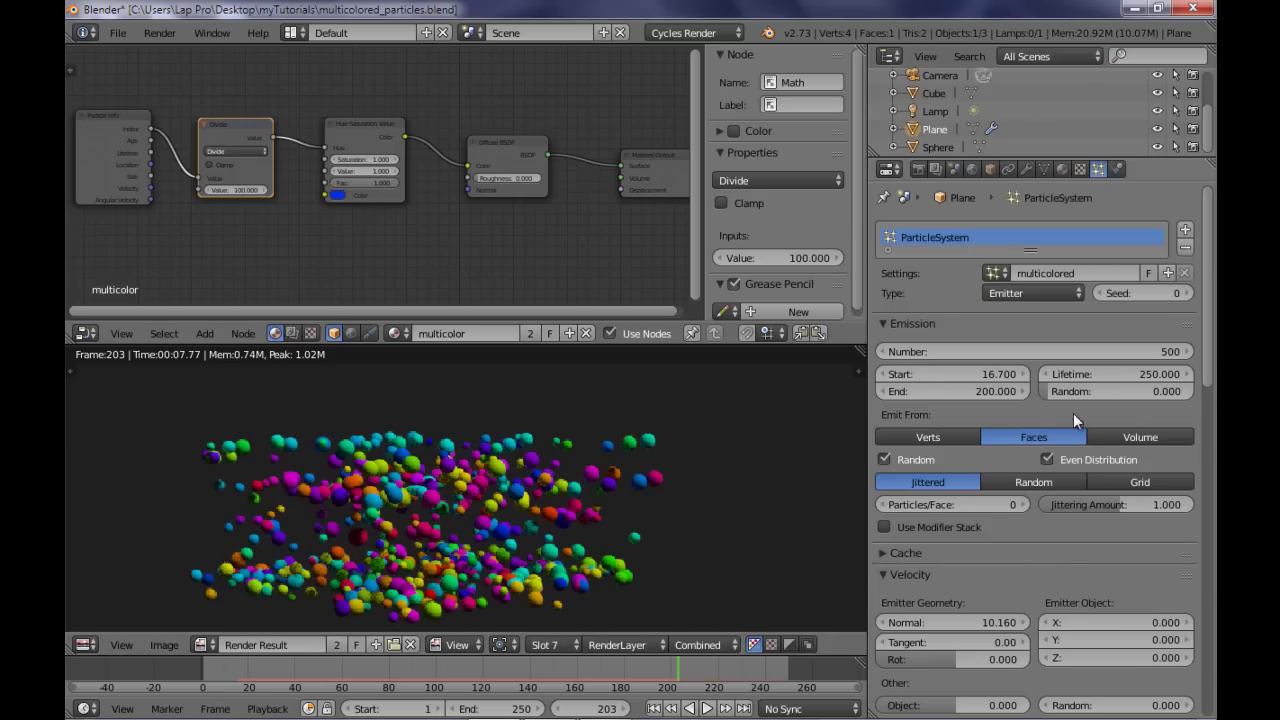
{"action": "scroll", "coordinate": [1084, 505], "scroll_direction": "down", "scroll_amount": 3}
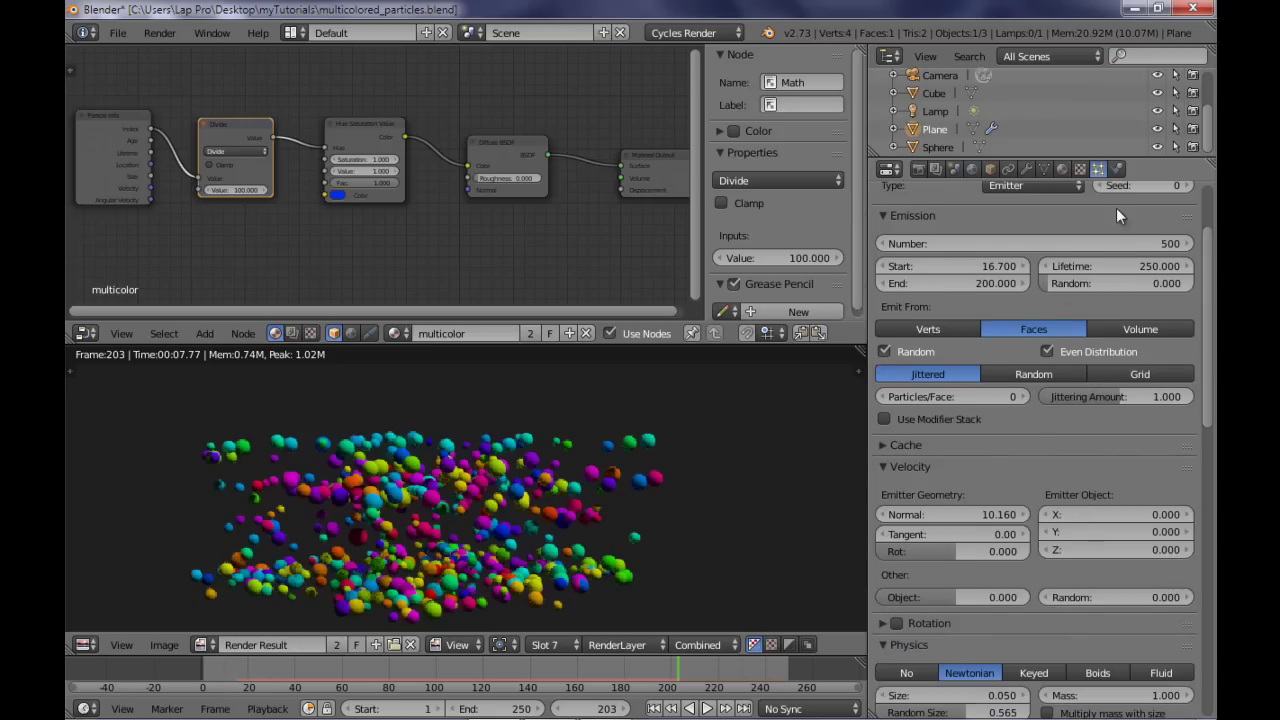
{"action": "scroll", "coordinate": [1050, 505], "scroll_direction": "down", "scroll_amount": 10}
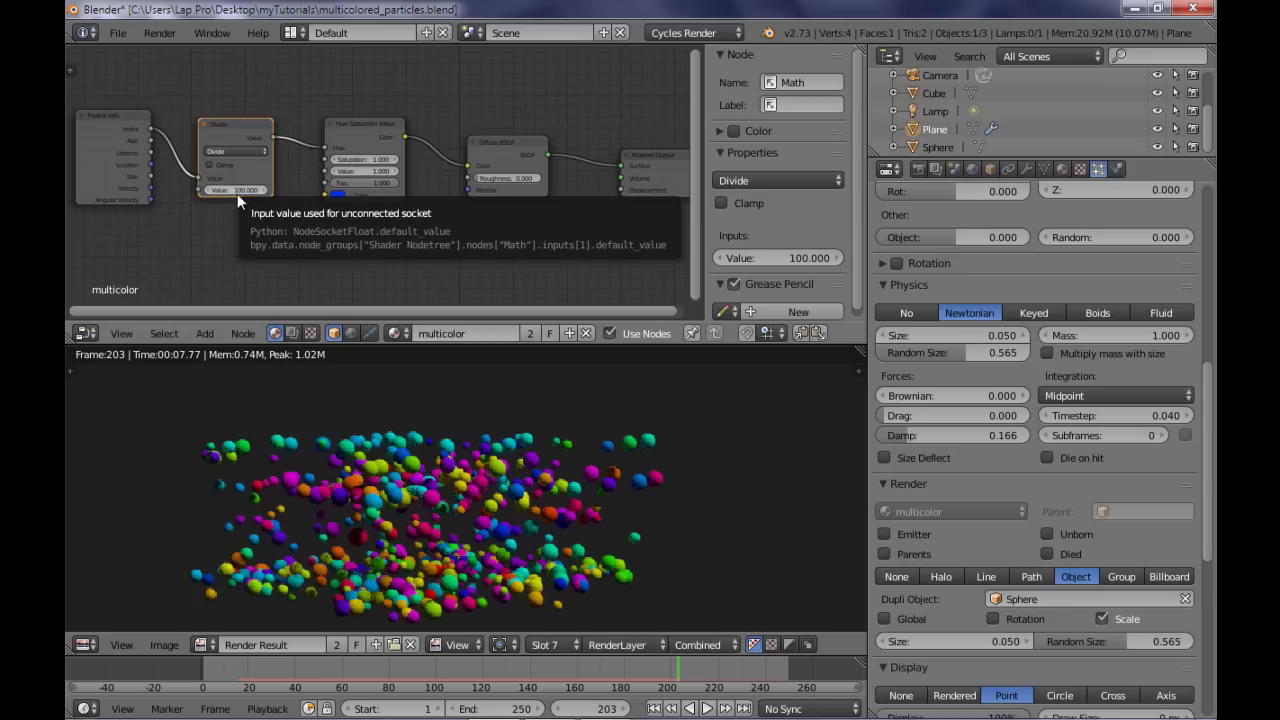
{"action": "scroll", "coordinate": [1125, 294], "scroll_direction": "up", "scroll_amount": 3}
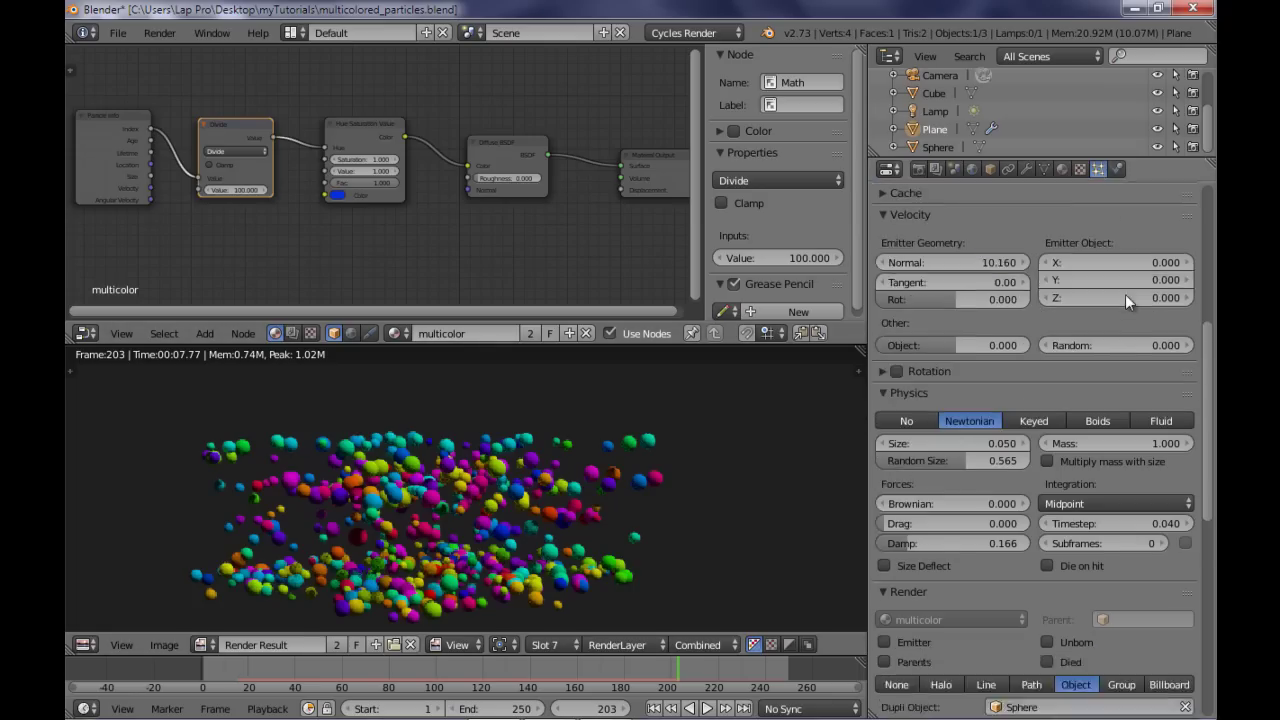
{"action": "scroll", "coordinate": [1125, 294], "scroll_direction": "up", "scroll_amount": 8}
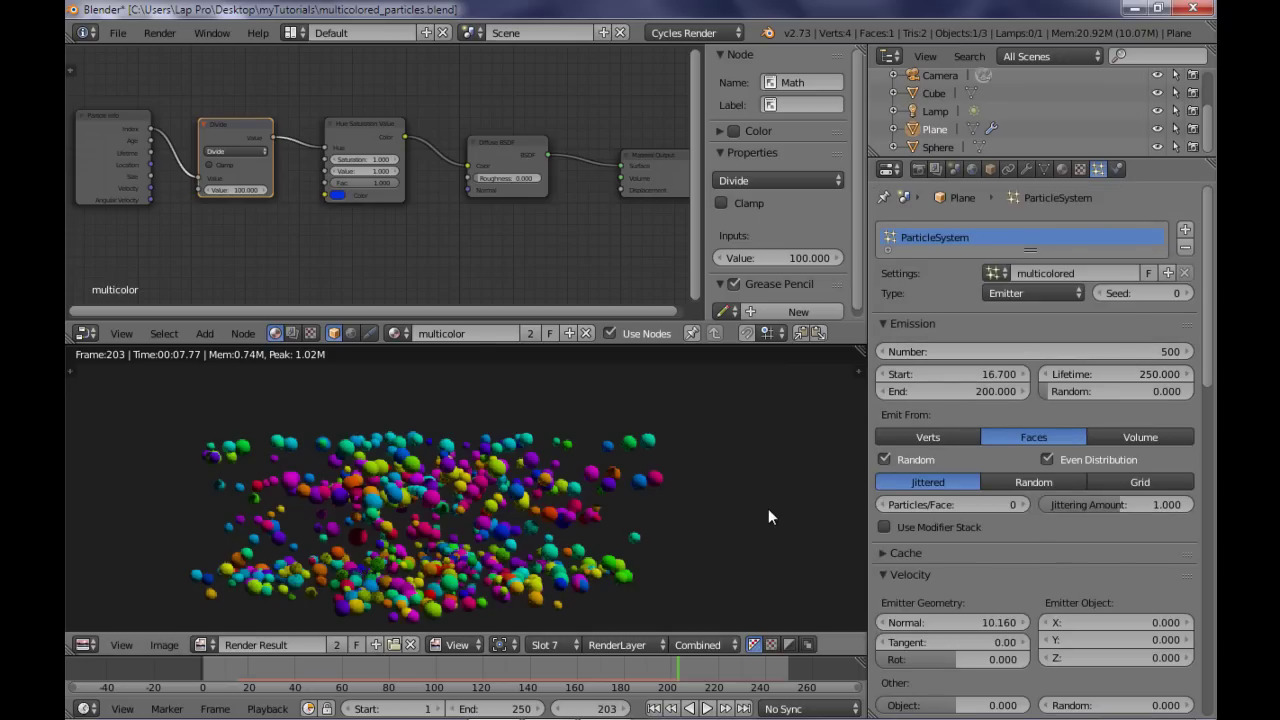
{"action": "scroll", "coordinate": [766, 512], "scroll_direction": "down", "scroll_amount": 2}
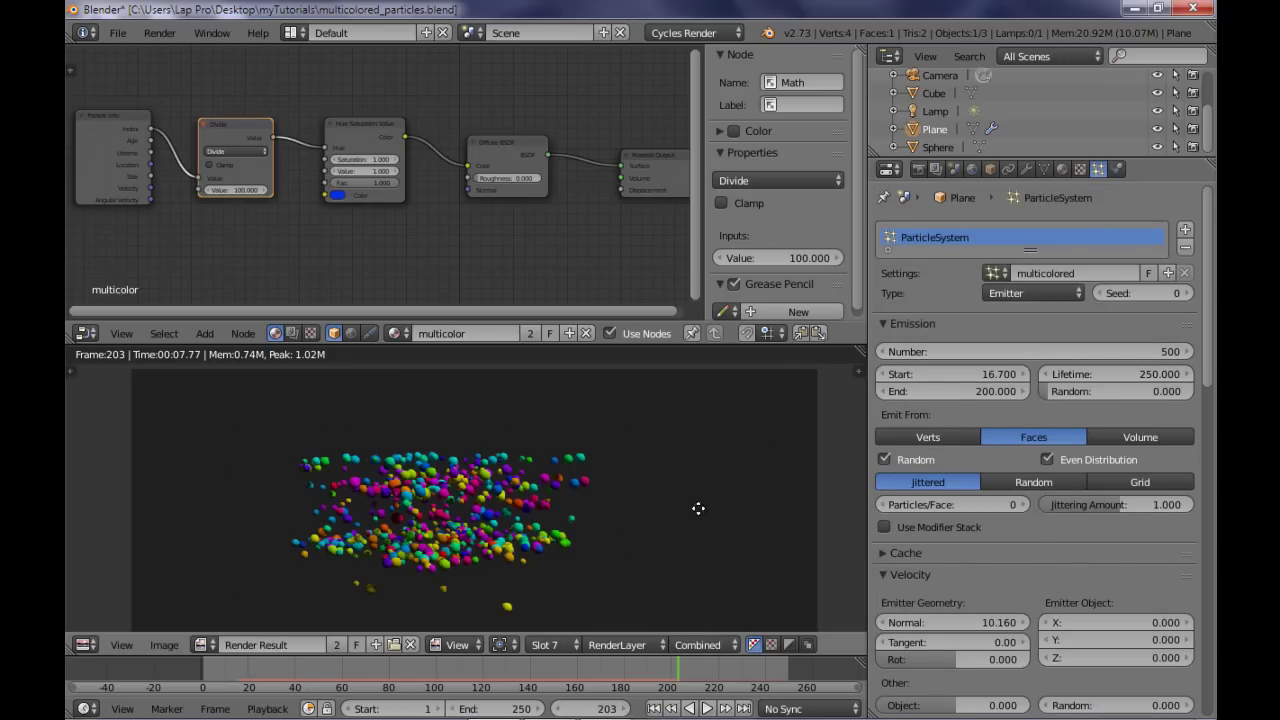
Maximize the Render Result and zoom and pan to inspect the multicoloured sphere particles
{"action": "key", "text": "ctrl+Up"}
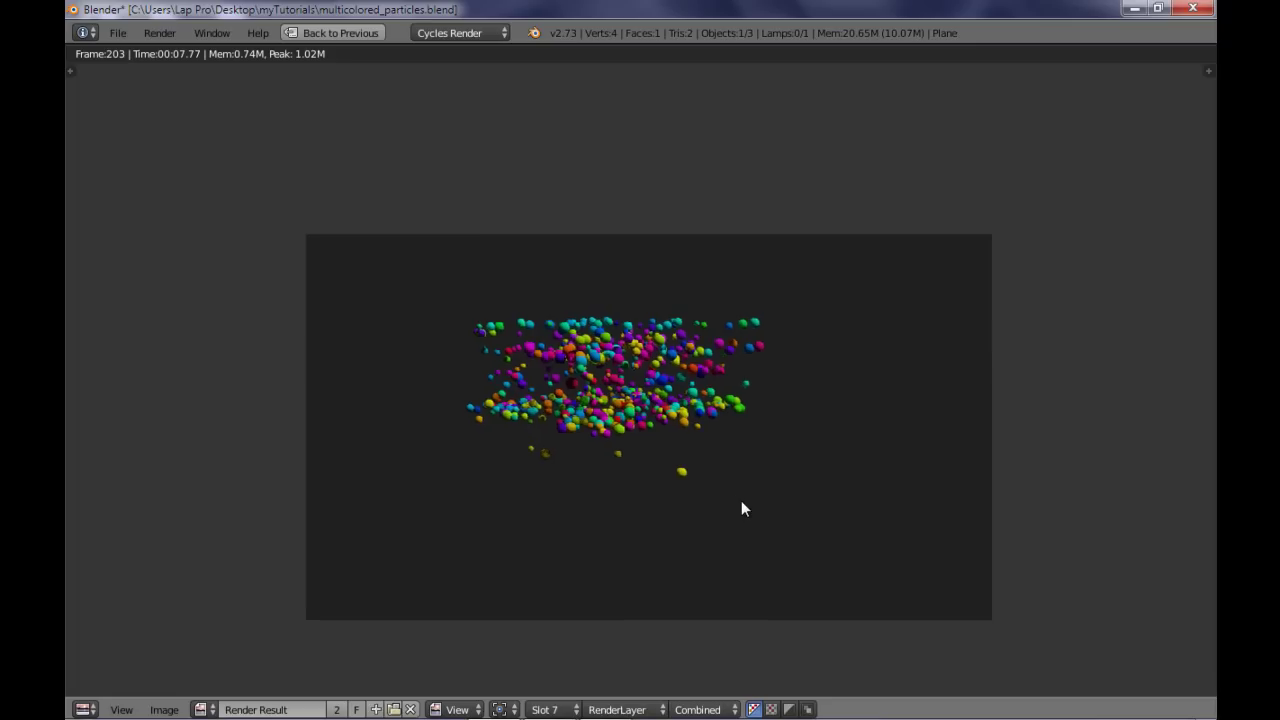
{"action": "scroll", "coordinate": [741, 500], "scroll_direction": "up", "scroll_amount": 4}
{"action": "middle_click_drag", "start_coordinate": [757, 507], "coordinate": [855, 540]}
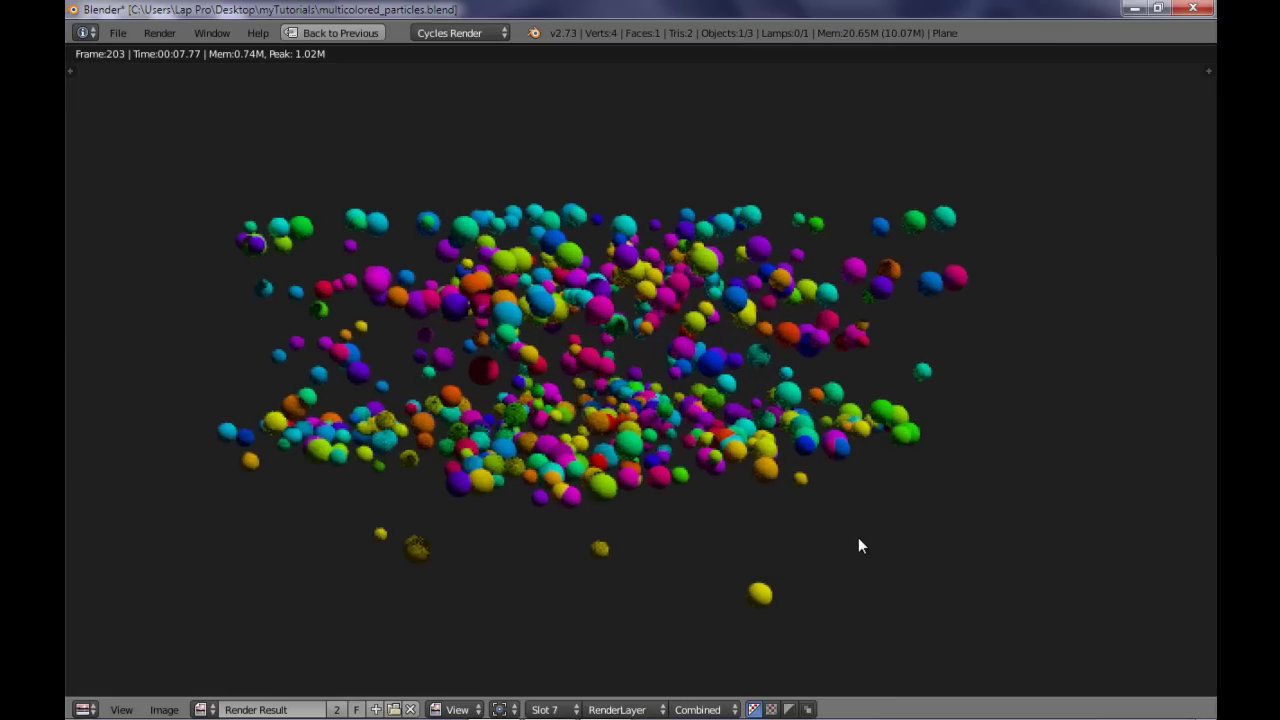
{"action": "scroll", "coordinate": [859, 539], "scroll_direction": "down", "scroll_amount": 1}
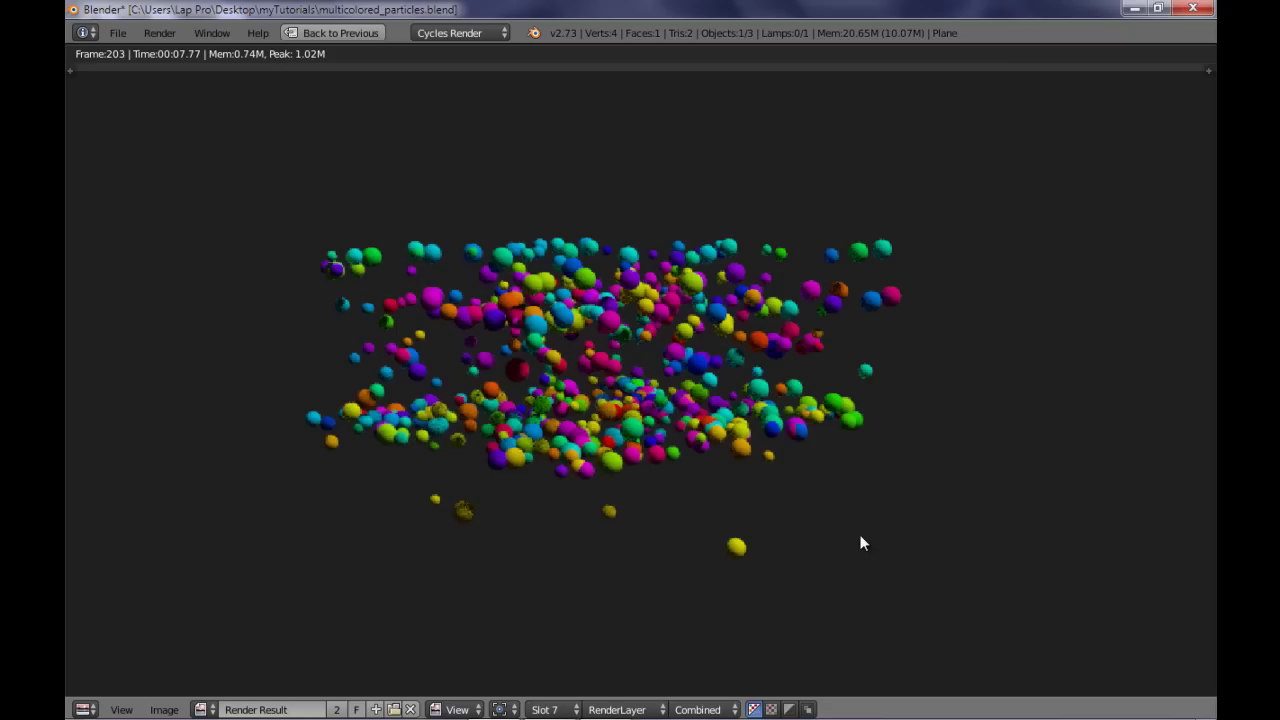